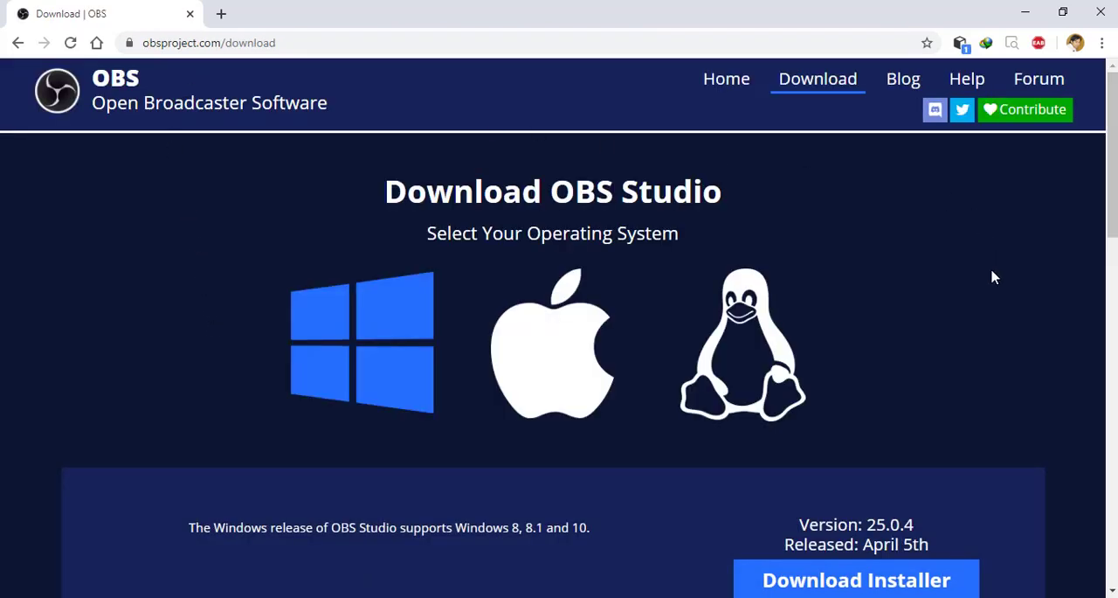
# - Request the main Windows installer of OBS Studio 25.0.4 from the download page
pyautogui.scroll(-3, 993, 277)
pyautogui.scroll(1, 993, 277)
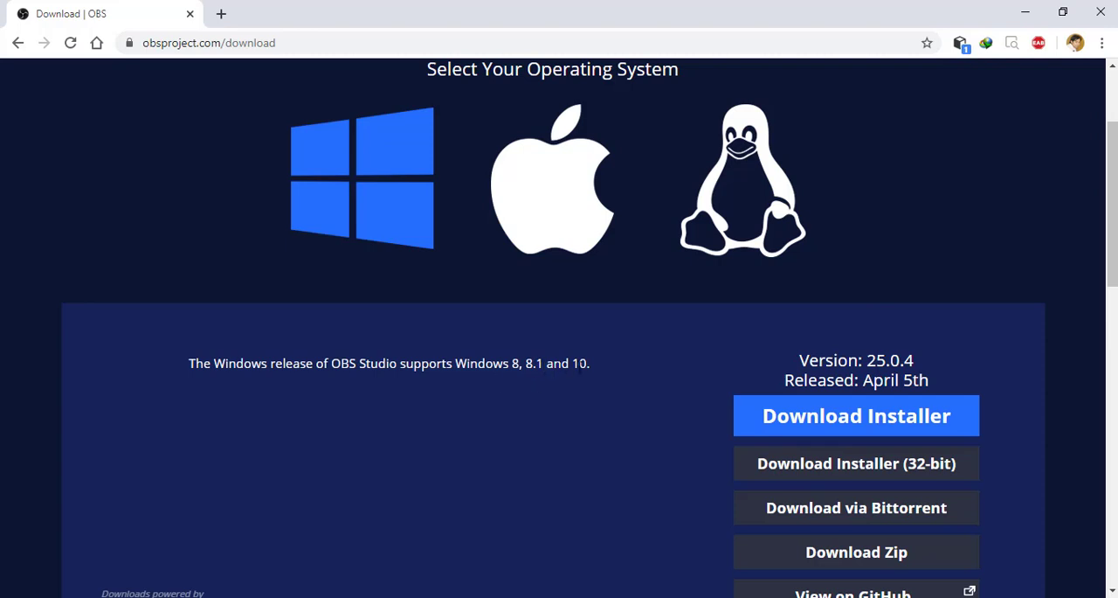
pyautogui.scroll(1, 626, 371)
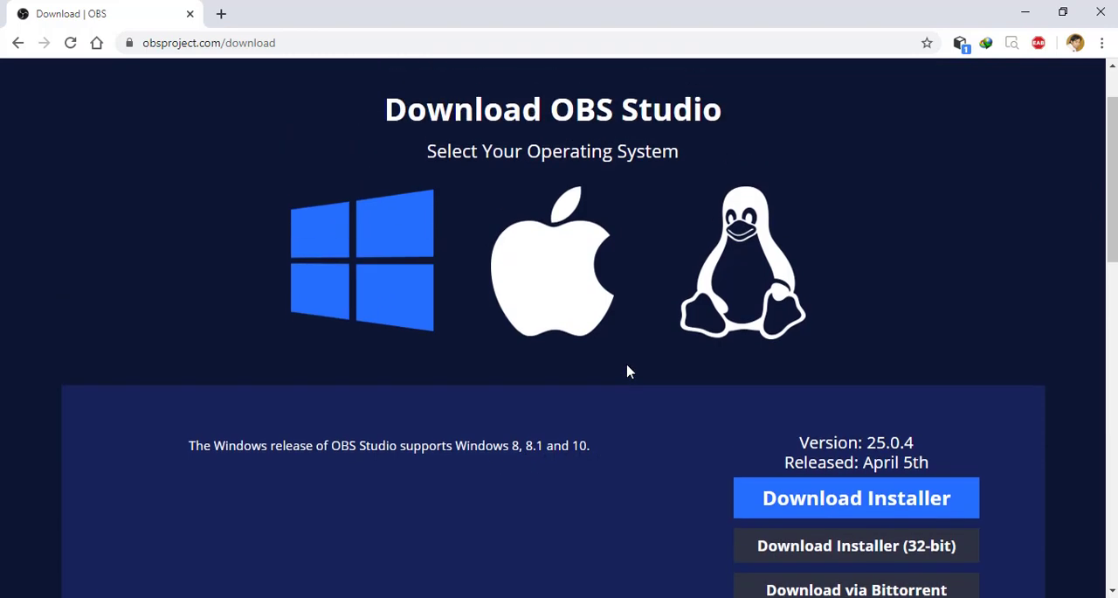
pyautogui.scroll(-1, 626, 372)
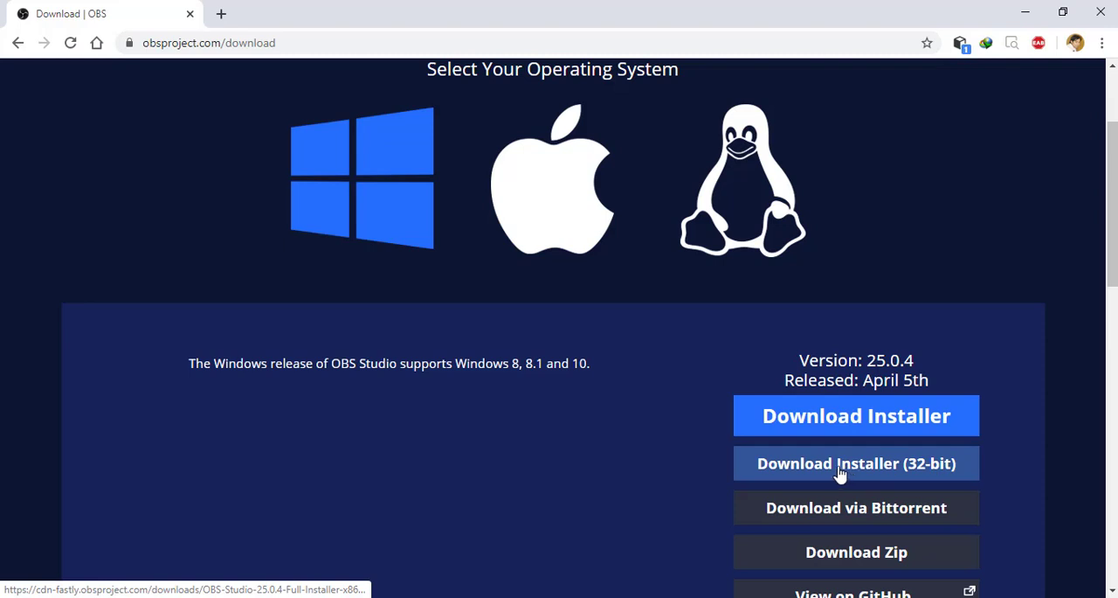
pyautogui.click(861, 414)
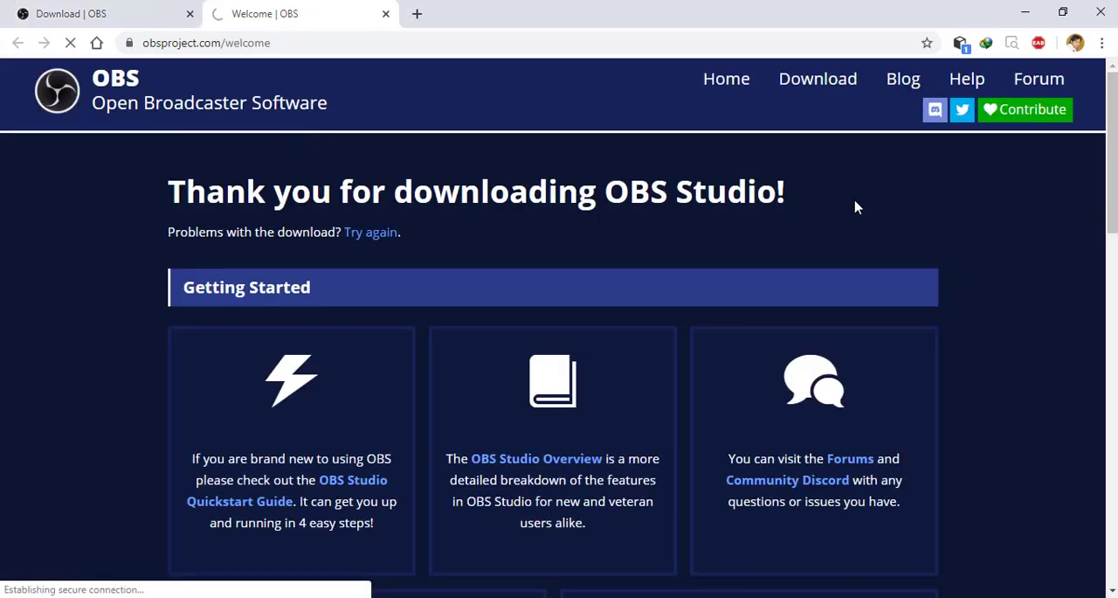
# - Return to the OBS download page and request the main Windows installer again
pyautogui.scroll(-3, 862, 224)
pyautogui.scroll(3, 864, 250)
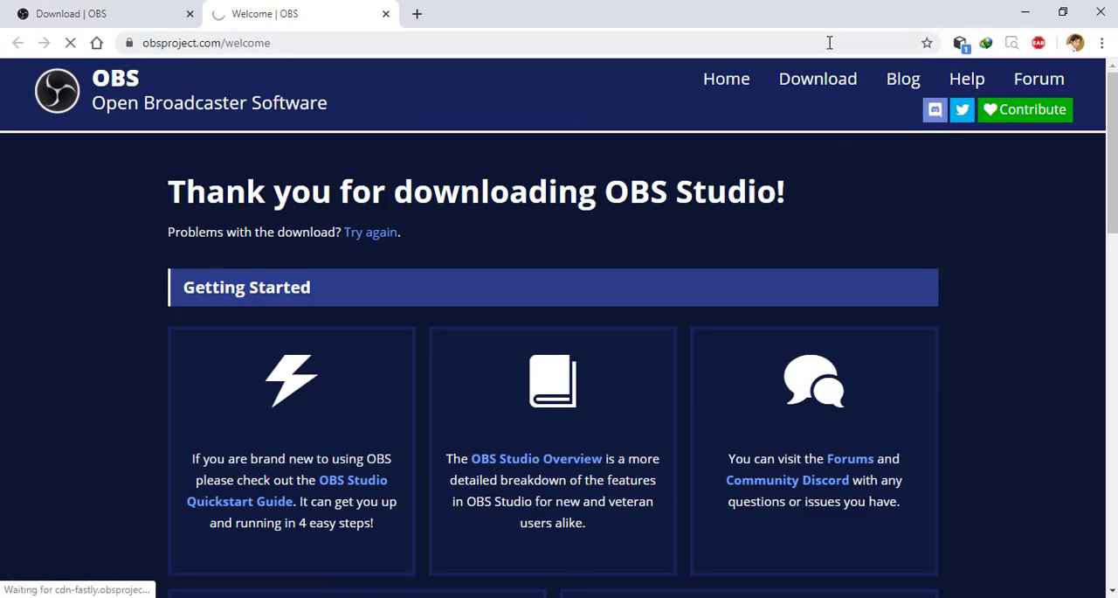
pyautogui.click(821, 87)
pyautogui.scroll(-2, 664, 371)
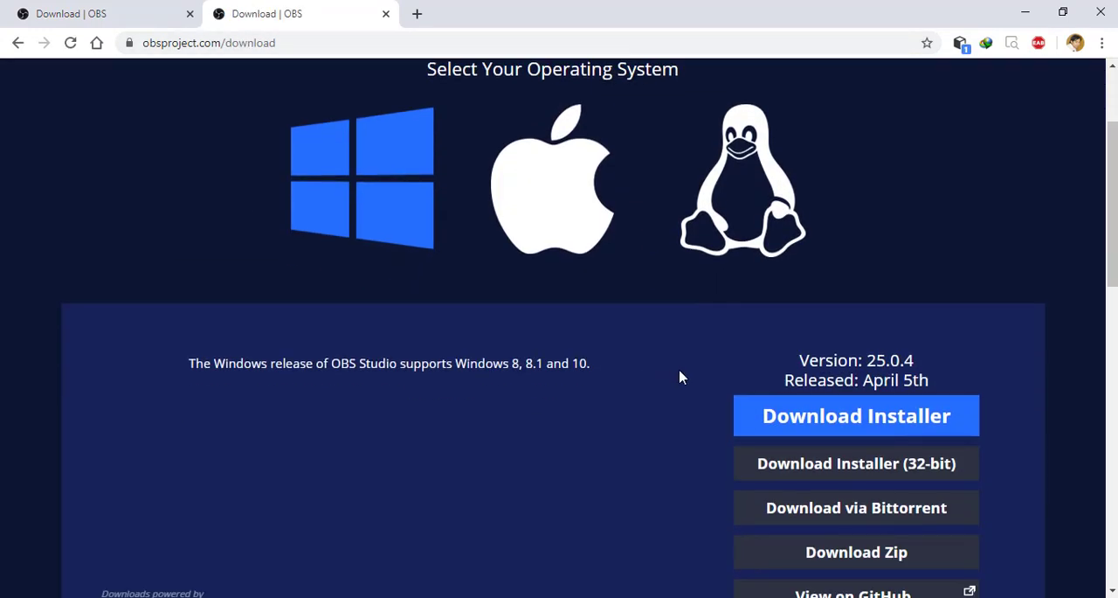
pyautogui.click(793, 424)
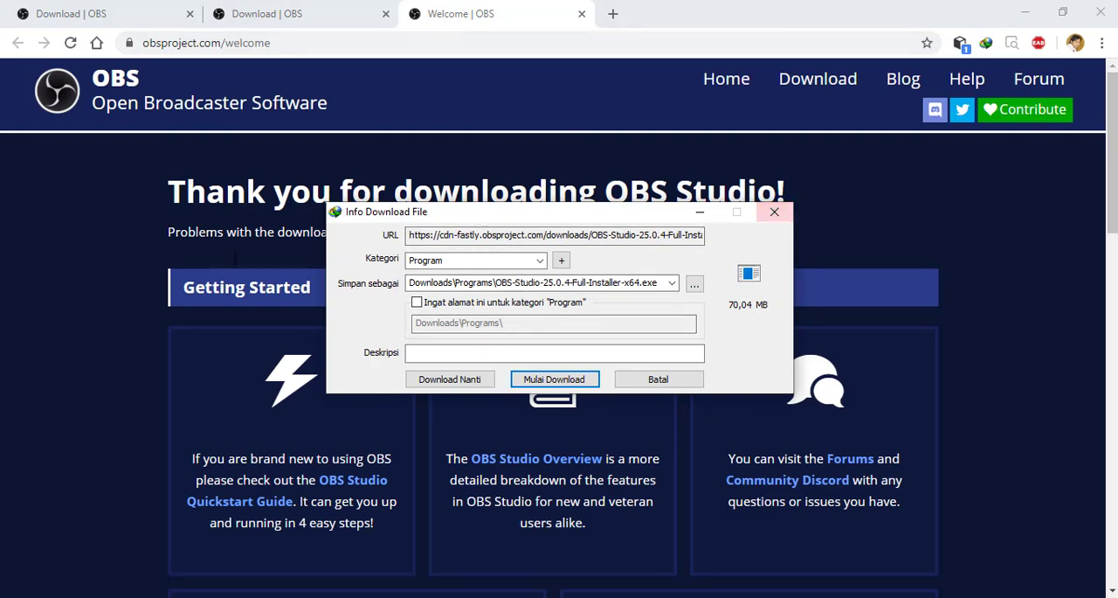
# - Dismiss the installer's download dialog and close the two extra OBS website tabs
pyautogui.click(775, 211)
pyautogui.click(582, 14)
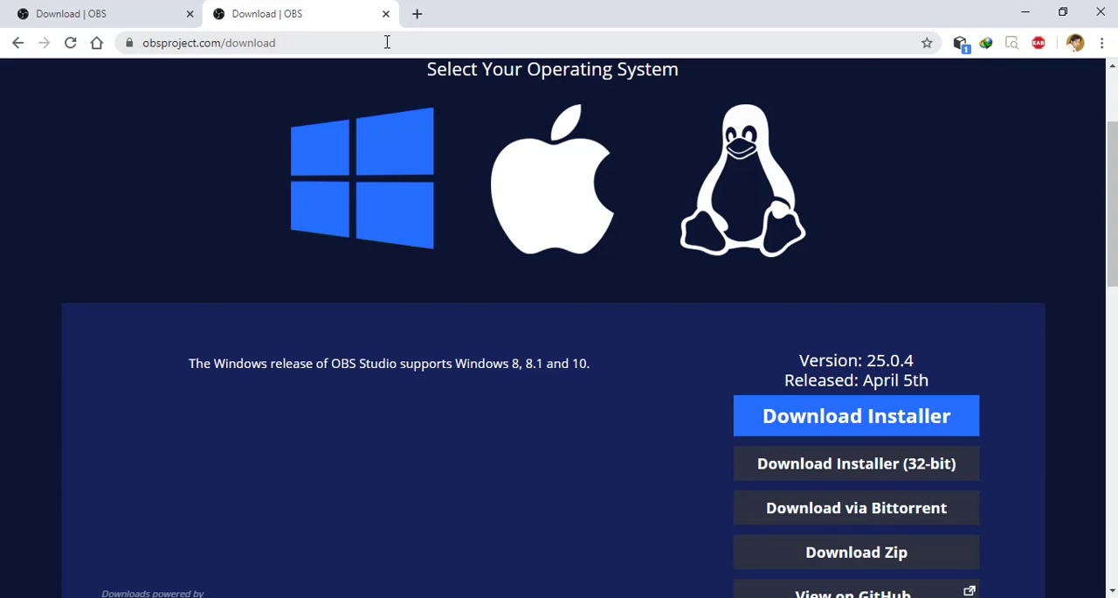
pyautogui.click(385, 14)
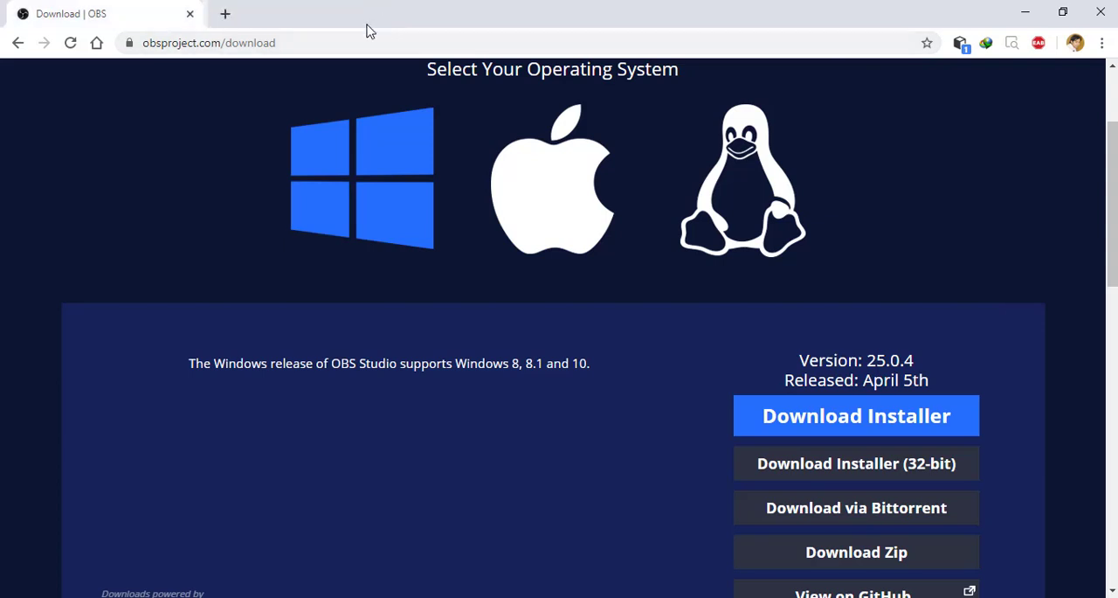
# - Minimize the browser, refresh the desktop and launch OBS Studio from its desktop shortcut
pyautogui.click(1025, 12)
pyautogui.rightClick(534, 280)
pyautogui.click(607, 351)
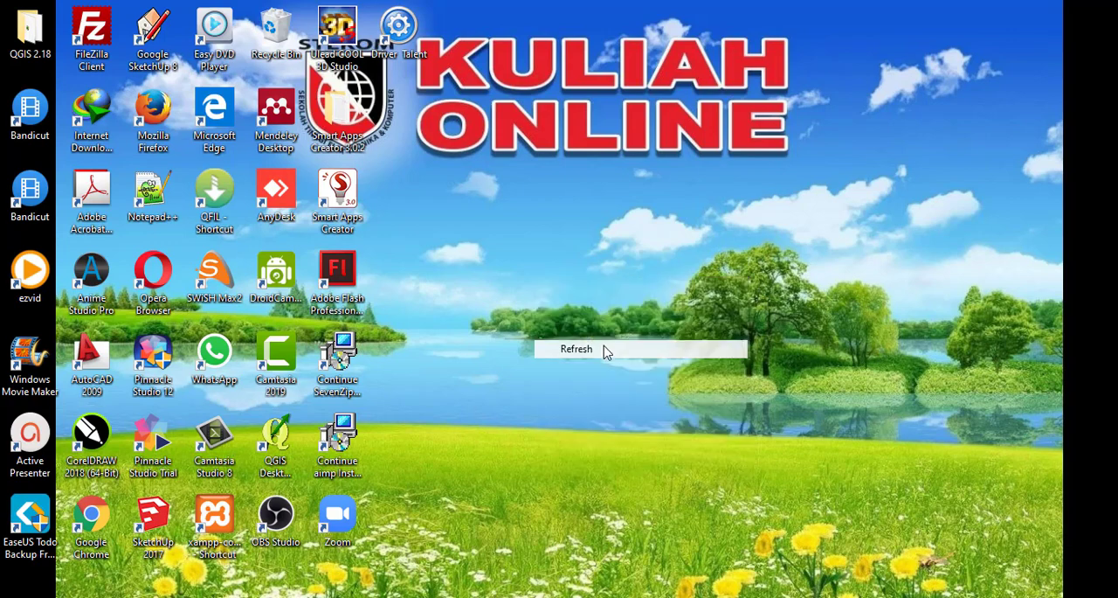
pyautogui.doubleClick(278, 519)
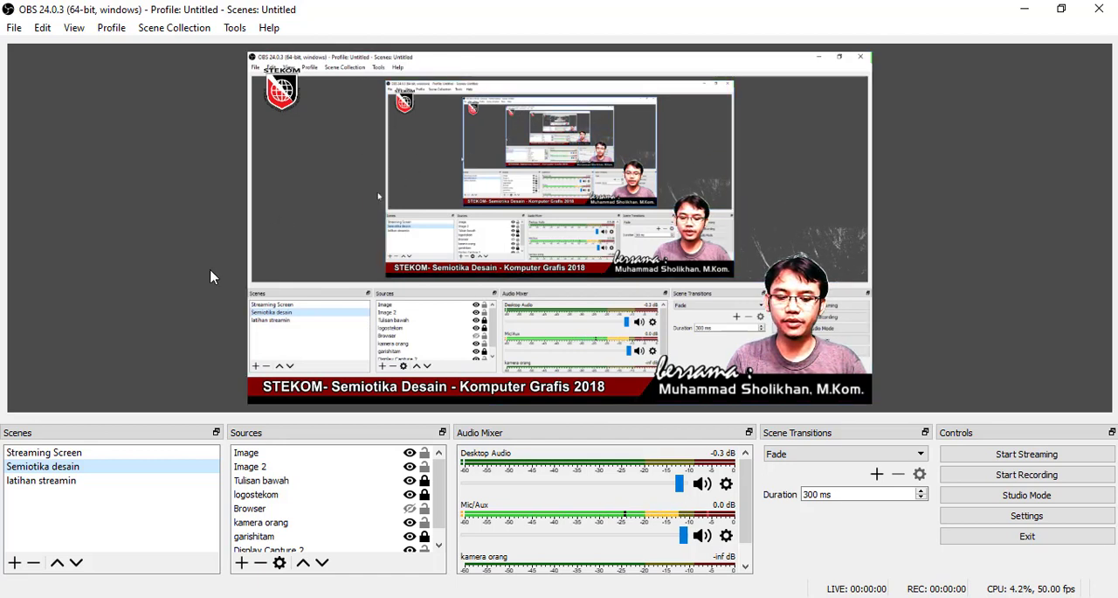
# - Remove the scene "latihan streamin" from the scene list and confirm the removal
pyautogui.click(62, 481)
pyautogui.moveTo(61, 487)
pyautogui.mouseDown()
pyautogui.moveTo(57, 460)
pyautogui.moveTo(48, 488)
pyautogui.mouseUp()
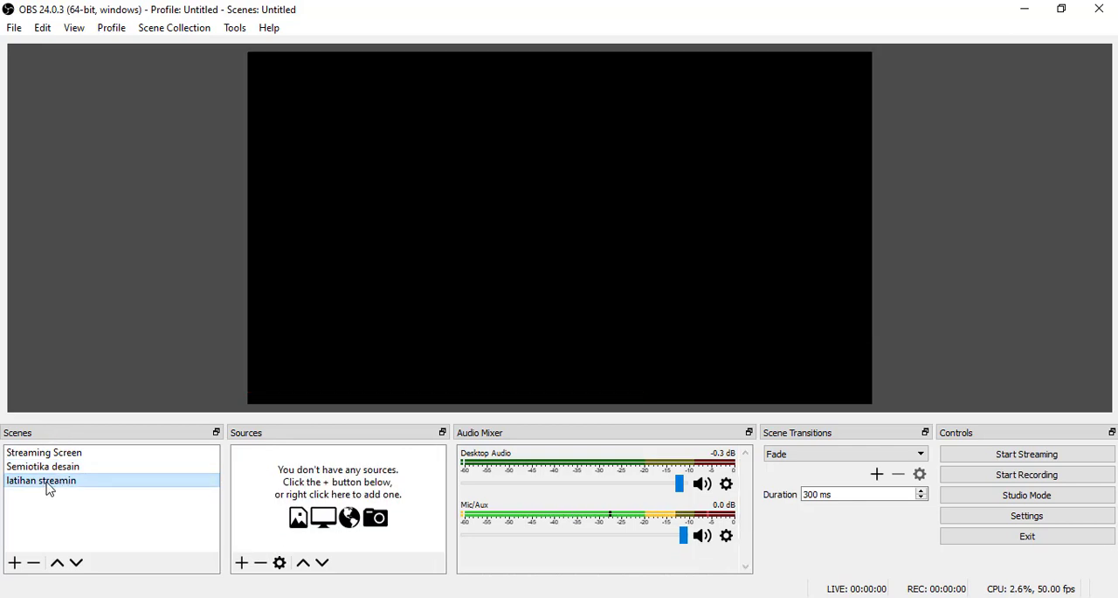
pyautogui.click(33, 566)
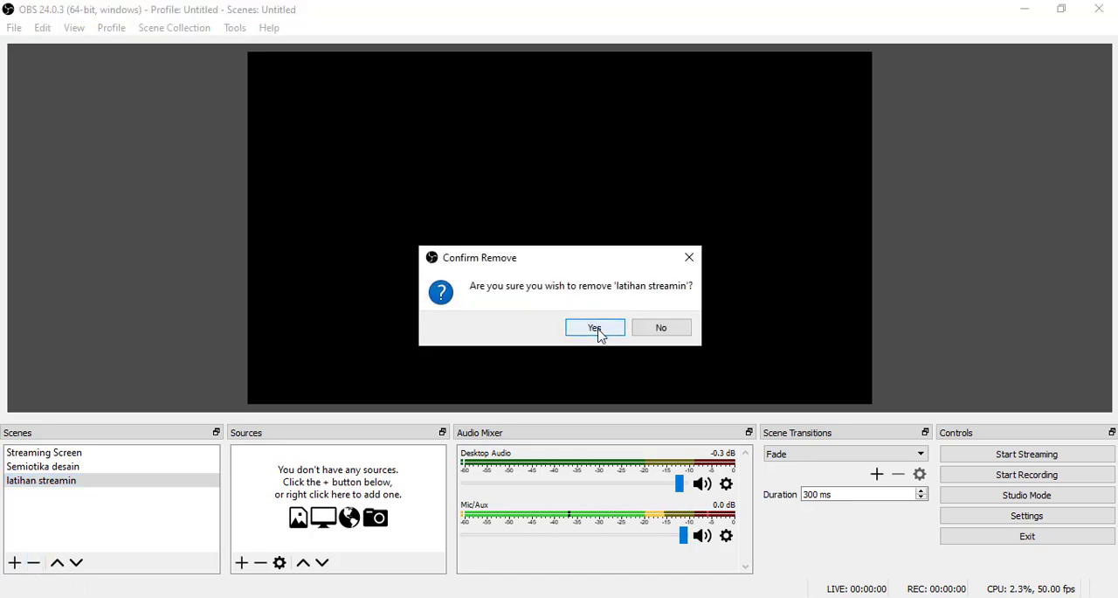
pyautogui.click(598, 332)
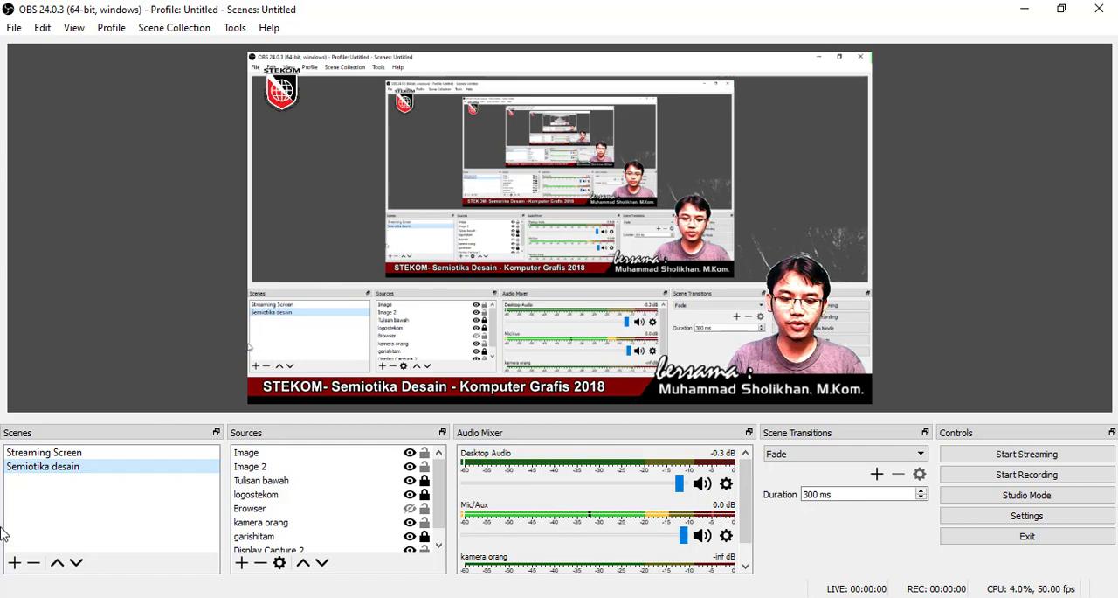
# - Add a new scene named "Latihan streaming"
pyautogui.click(13, 563)
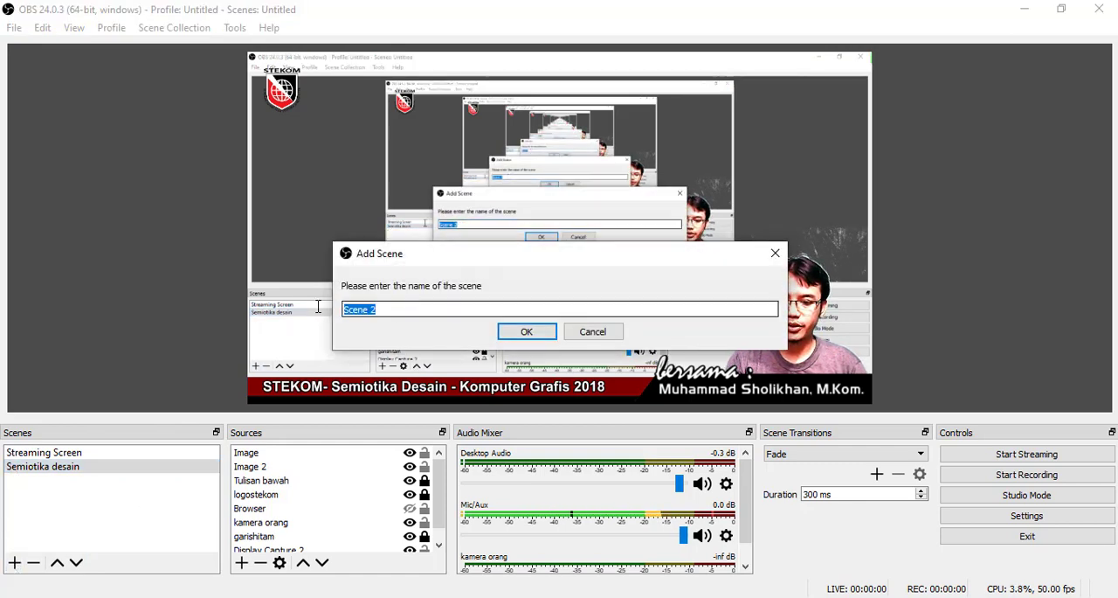
pyautogui.write('Latihan ')
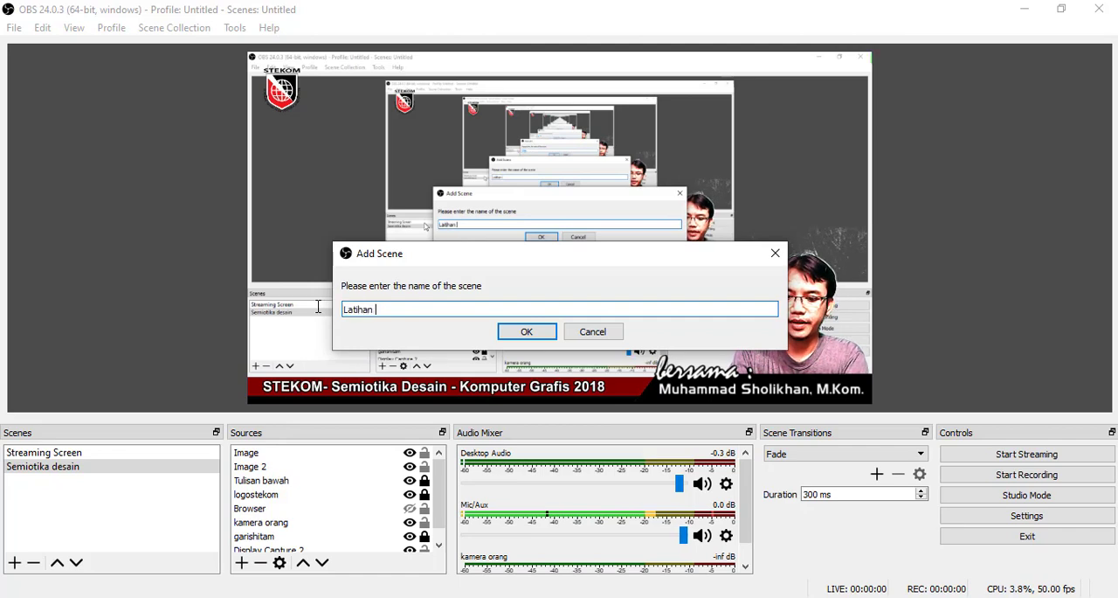
pyautogui.write('streaming')
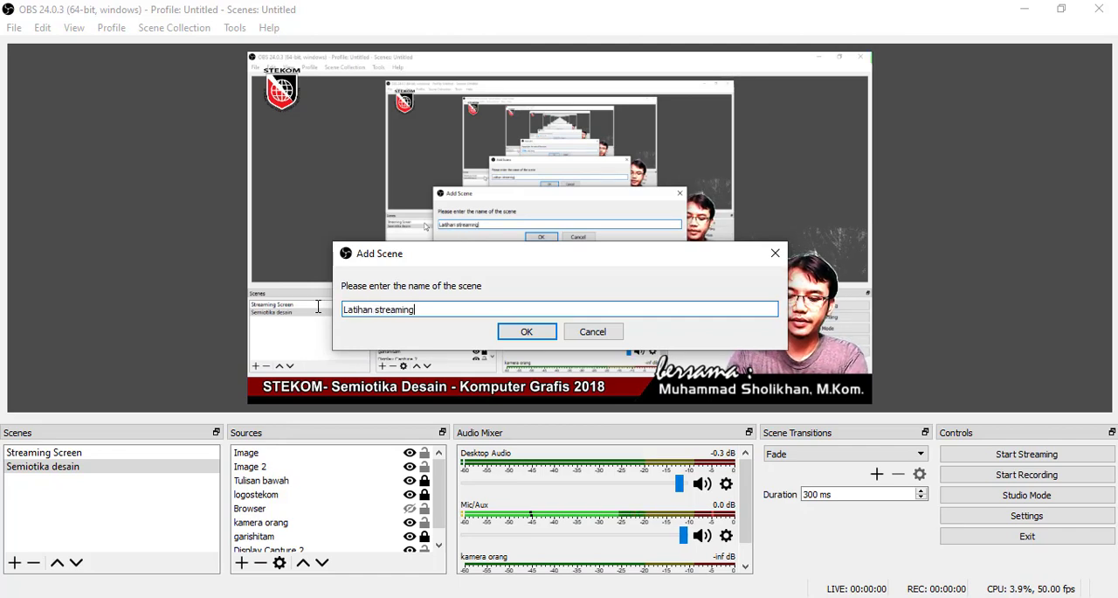
pyautogui.click(522, 331)
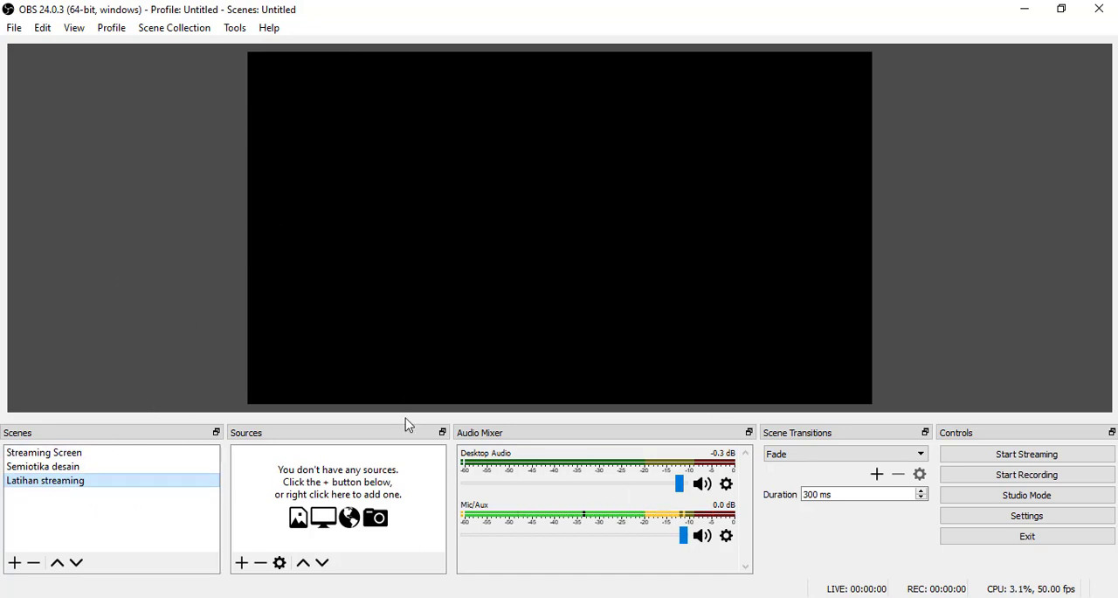
pyautogui.click(15, 28)
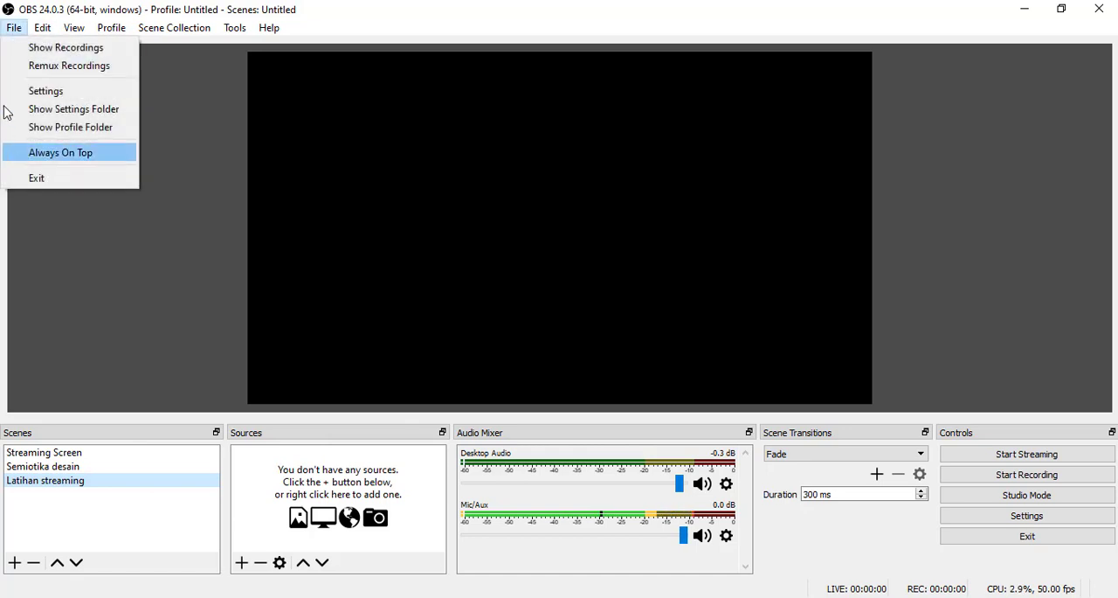
pyautogui.click(407, 8)
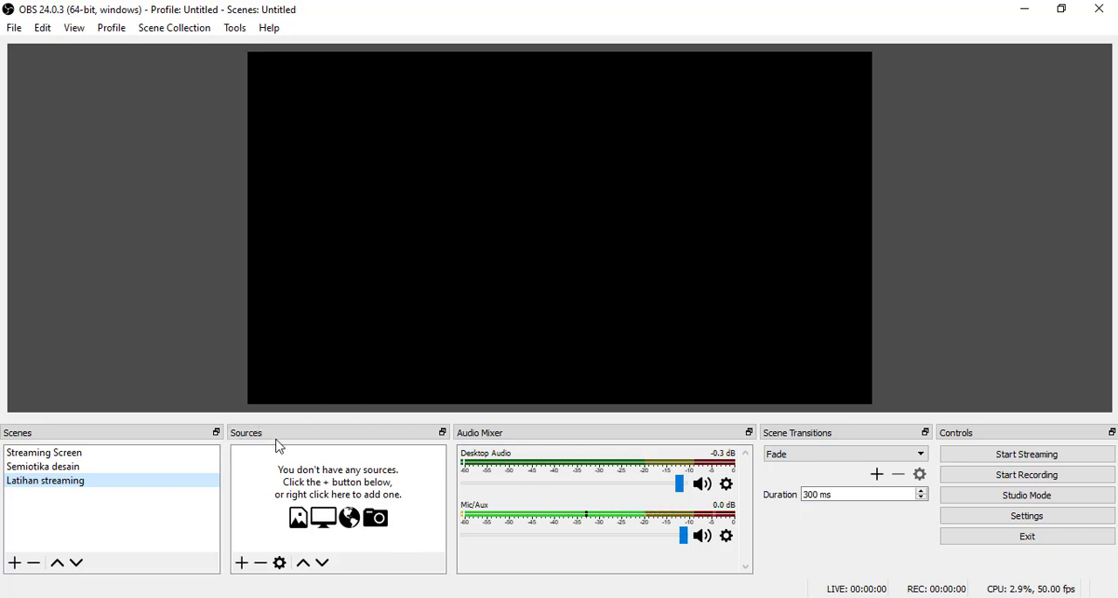
# - Add a new Display Capture source named "Tampilan Layar" to the "Latihan streaming" scene
pyautogui.click(241, 564)
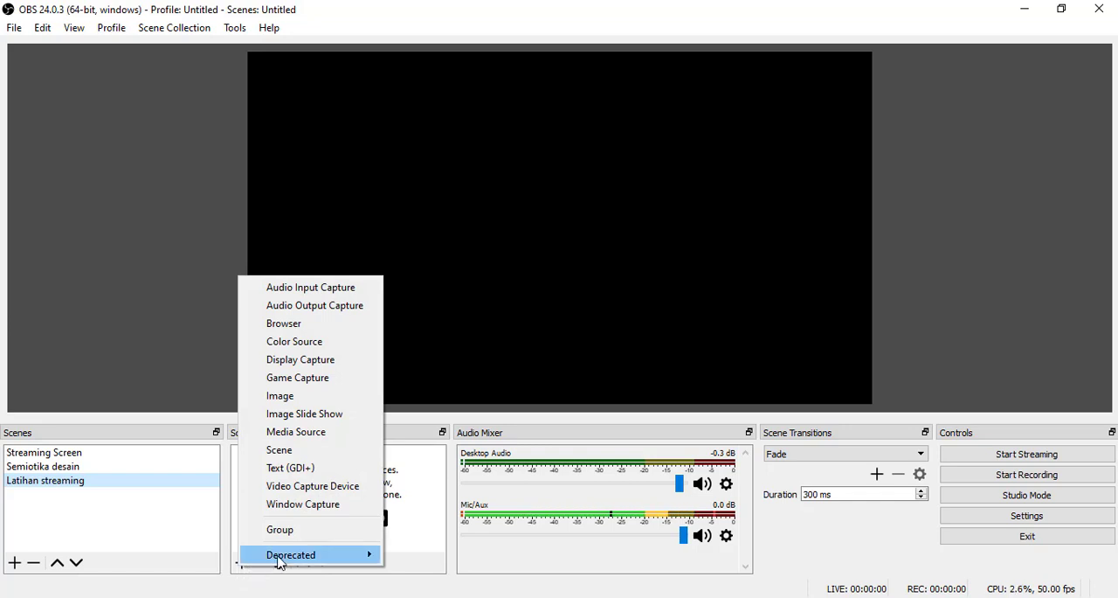
pyautogui.click(316, 360)
pyautogui.click(477, 216)
pyautogui.tripleClick(478, 216)
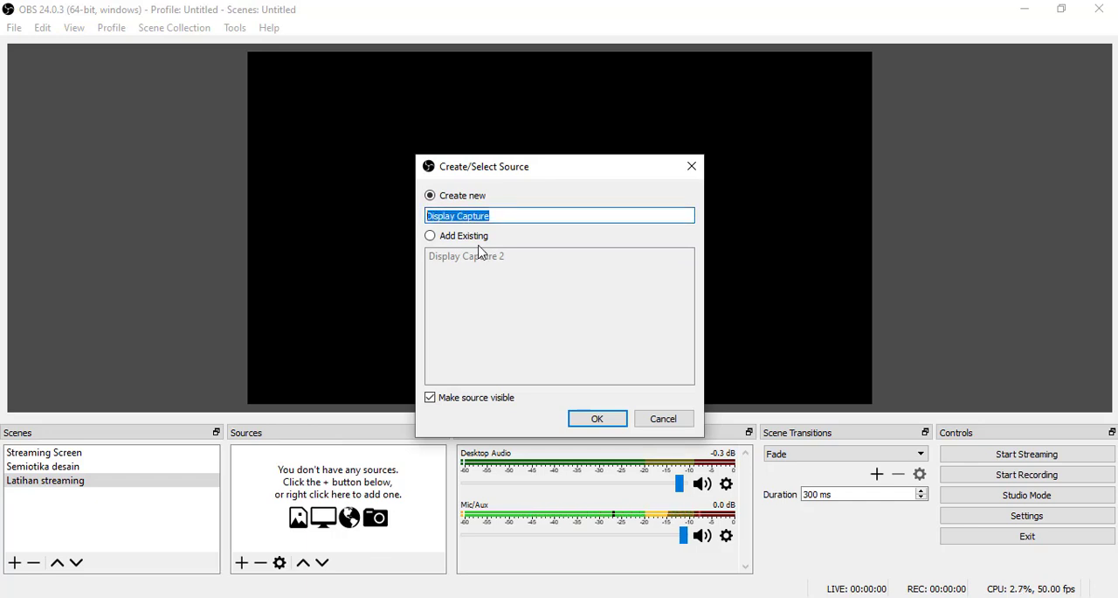
pyautogui.write('TA')
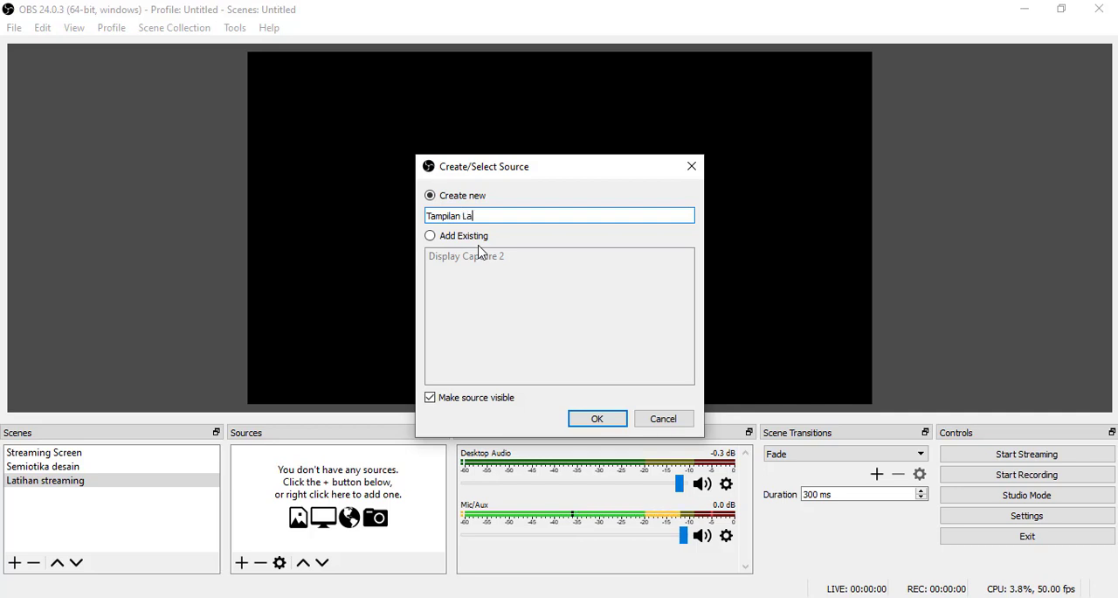
pyautogui.click(591, 418)
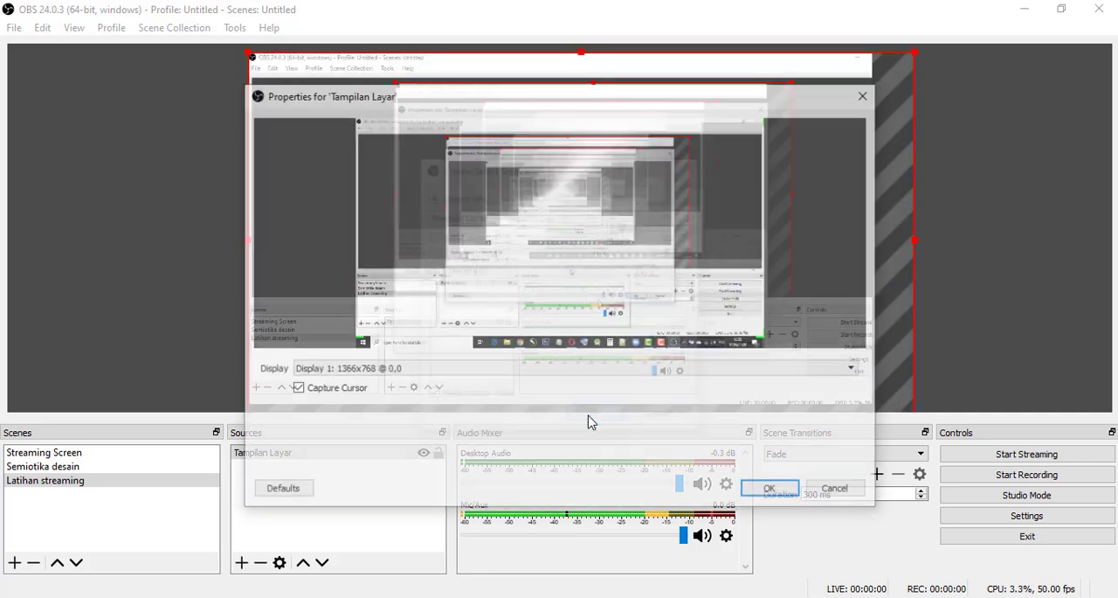
# - Set the "Tampilan Layar" source to Display 1: 1366x768 @ 0,0 with Capture Cursor enabled, and accept its properties
pyautogui.click(330, 371)
pyautogui.click(332, 382)
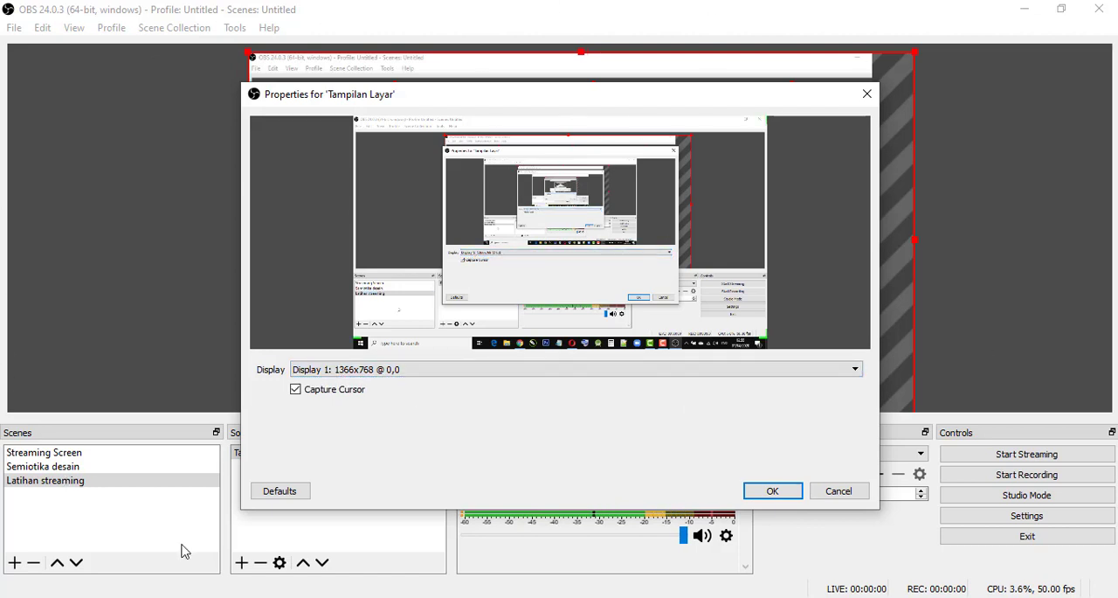
pyautogui.click(296, 390)
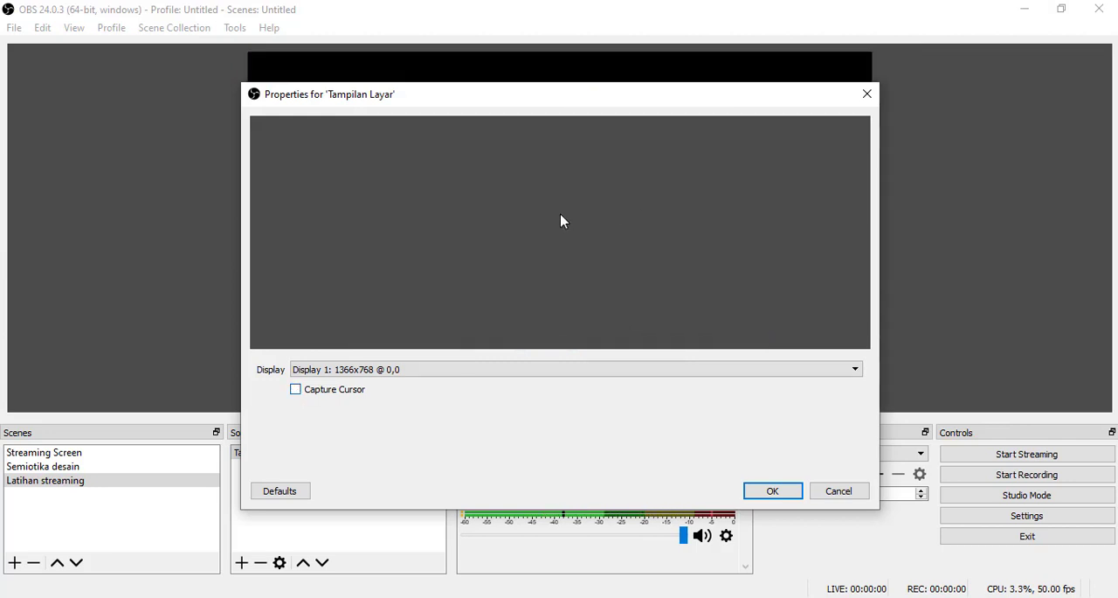
pyautogui.click(296, 389)
pyautogui.moveTo(575, 97); pyautogui.dragTo(547, 124)
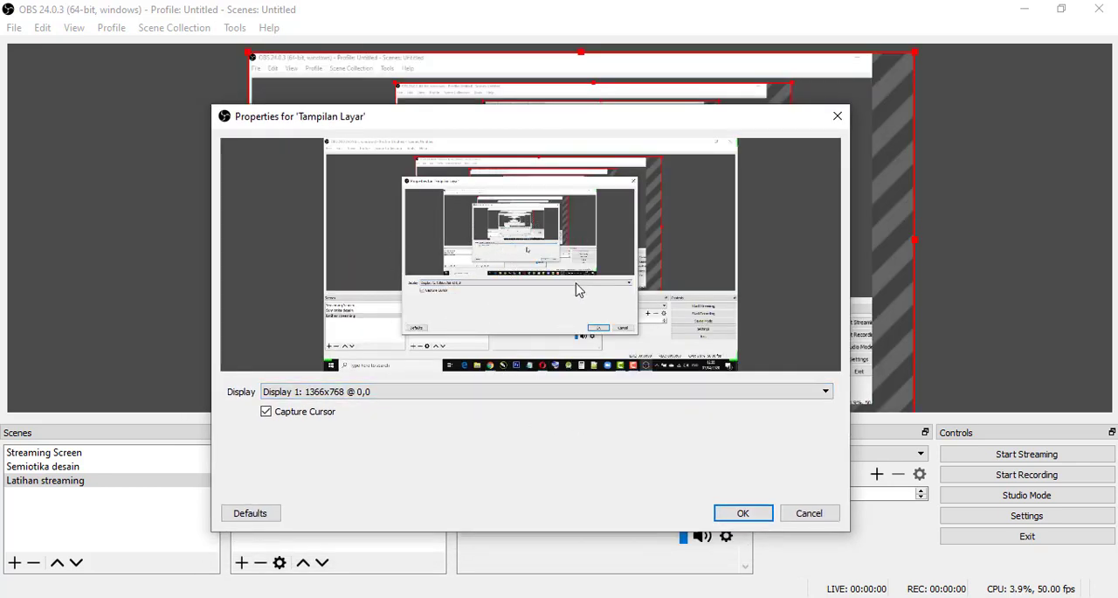
pyautogui.click(742, 512)
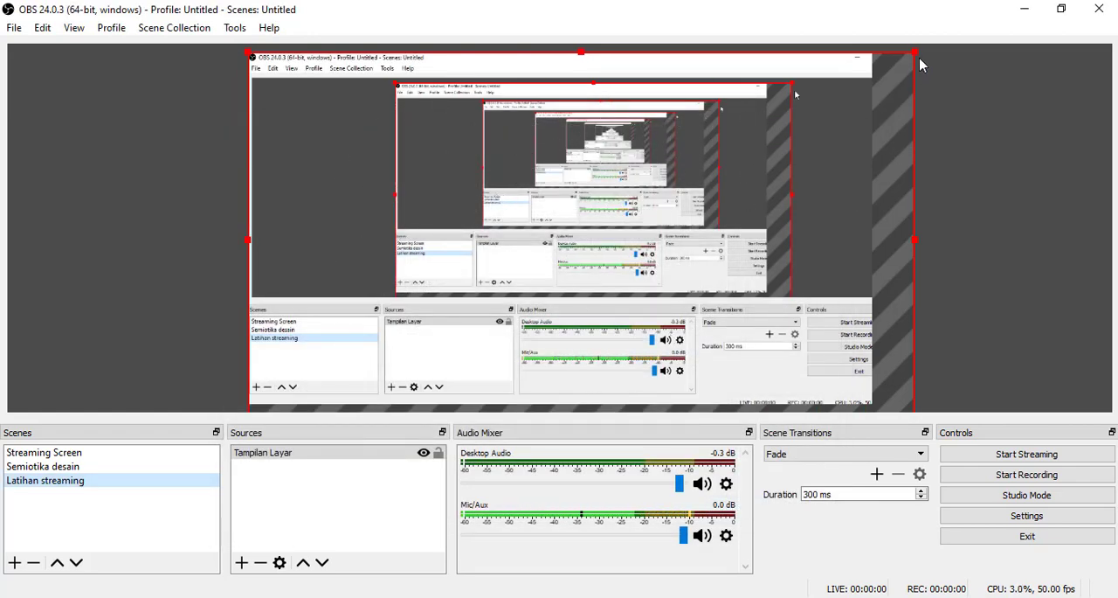
# - Resize the "Tampilan Layar" capture in the preview so it fills the whole canvas, and deselect it
pyautogui.moveTo(915, 53); pyautogui.dragTo(754, 166)
pyautogui.moveTo(707, 215); pyautogui.dragTo(703, 144)
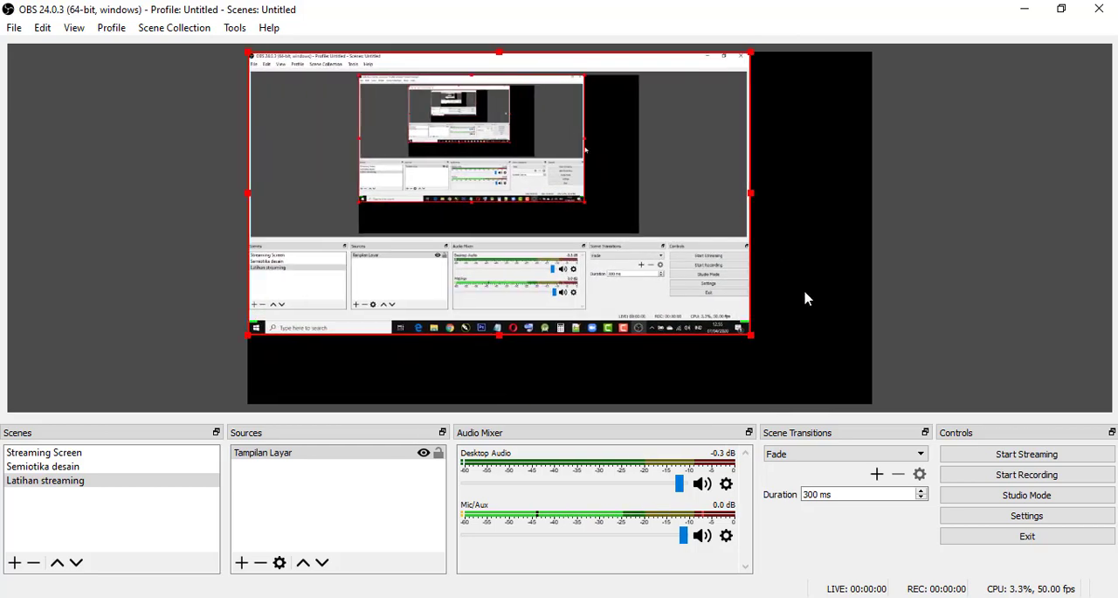
pyautogui.moveTo(756, 343); pyautogui.dragTo(871, 401)
pyautogui.click(906, 272)
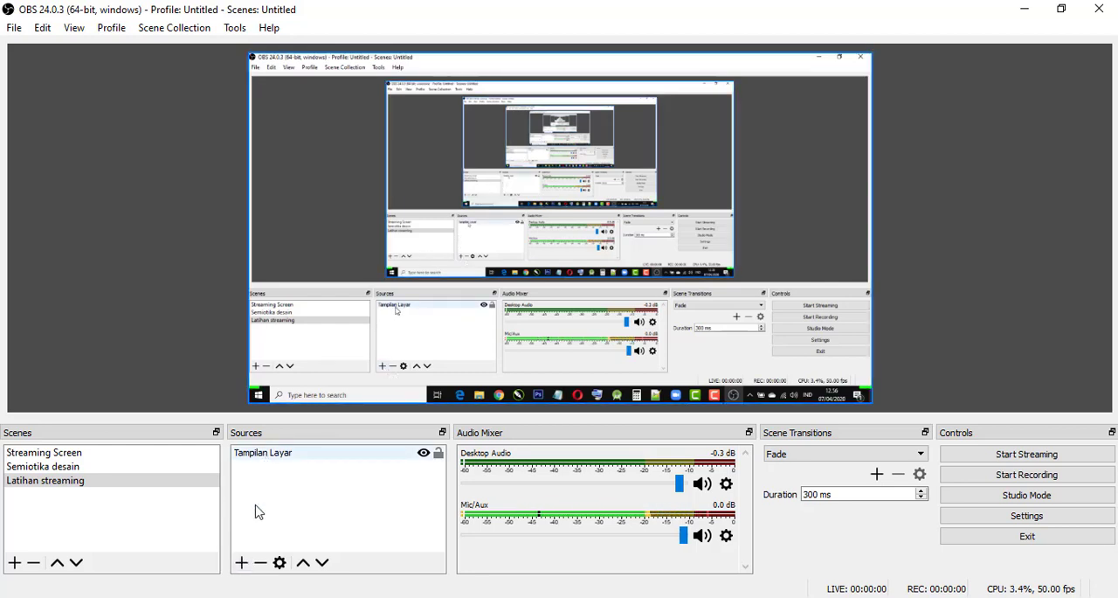
# - Add a new Video Capture Device source named "Kamera Wajah" to the scene
pyautogui.click(241, 564)
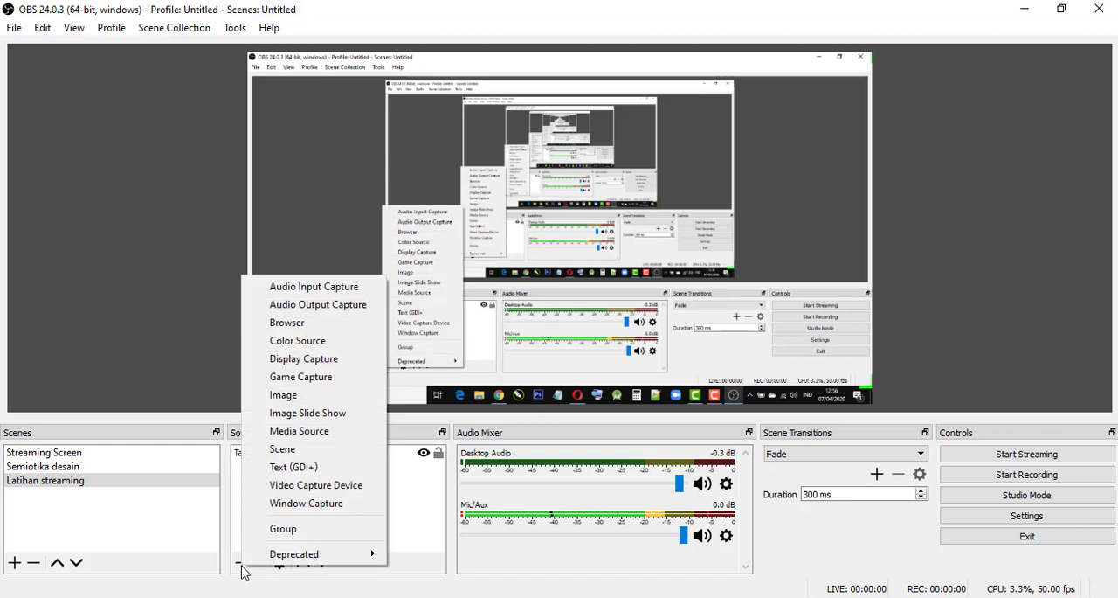
pyautogui.click(316, 485)
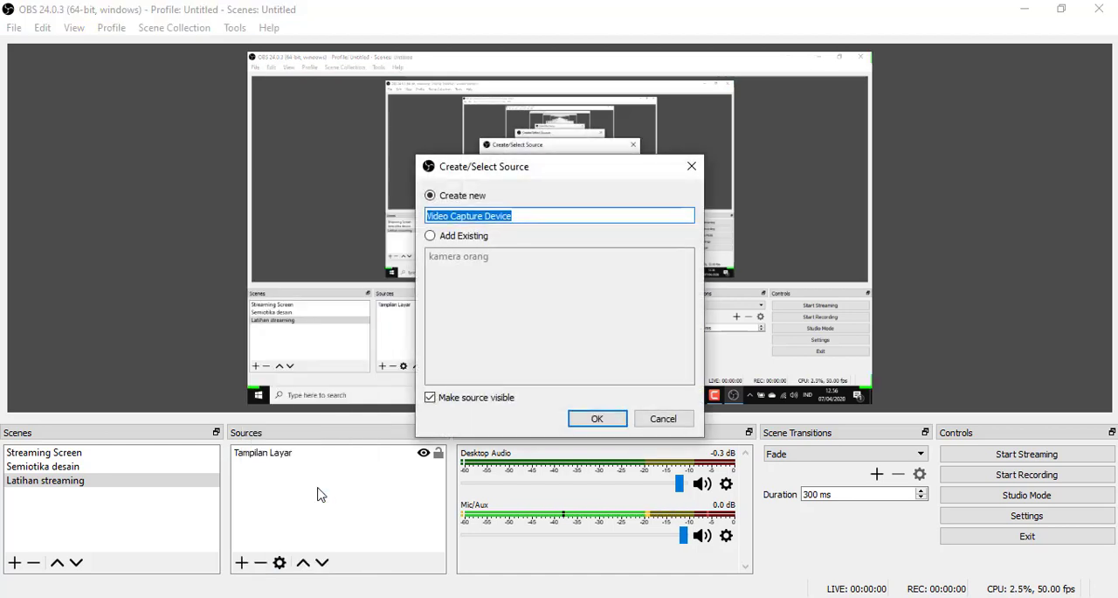
pyautogui.write('Kamera Wajah')
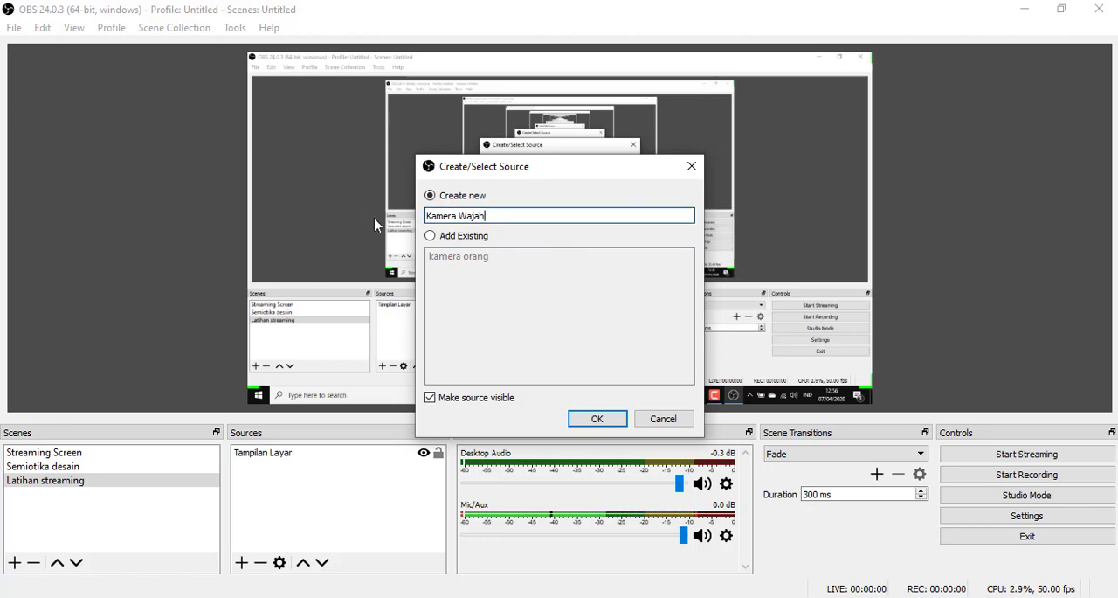
pyautogui.click(606, 423)
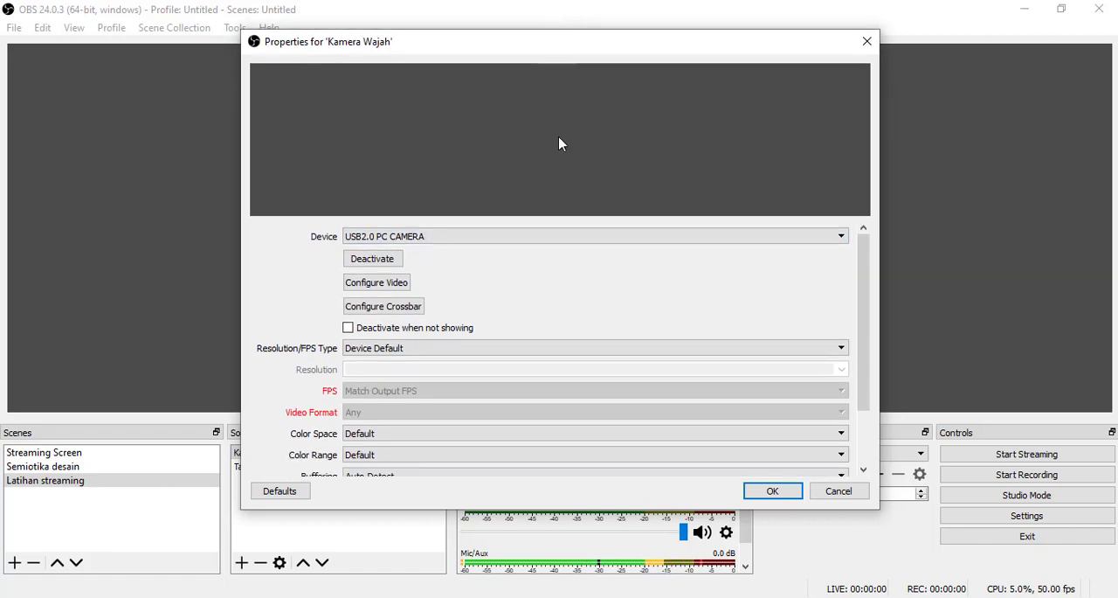
# - Switch the "Kamera Wajah" device to TOSHIBA Web Camera - HD, set it back to USB2.0 PC CAMERA, and accept the properties
pyautogui.click(547, 237)
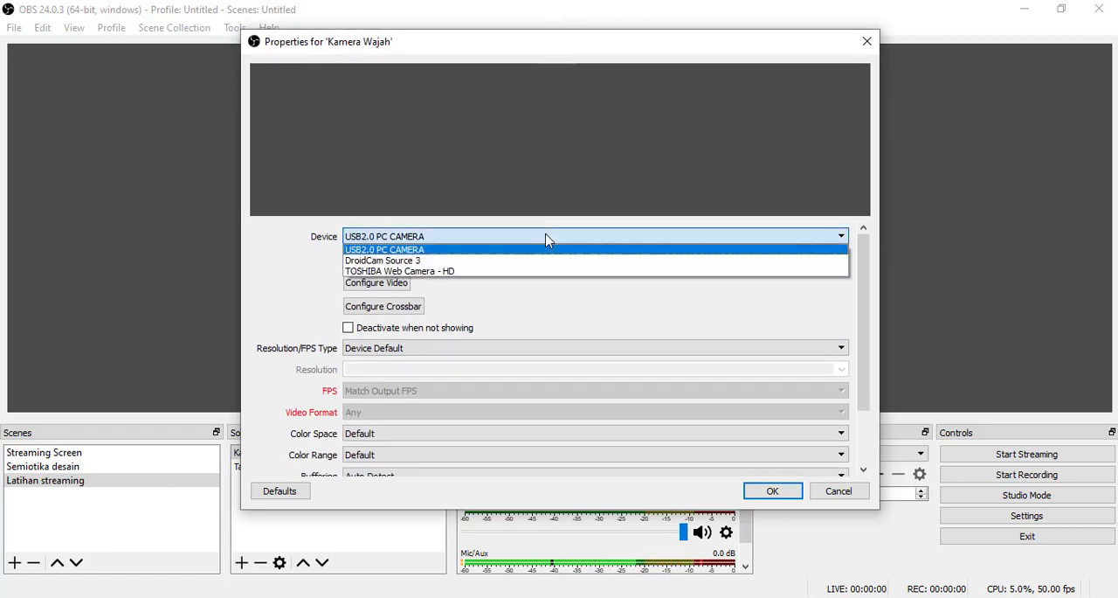
pyautogui.click(495, 272)
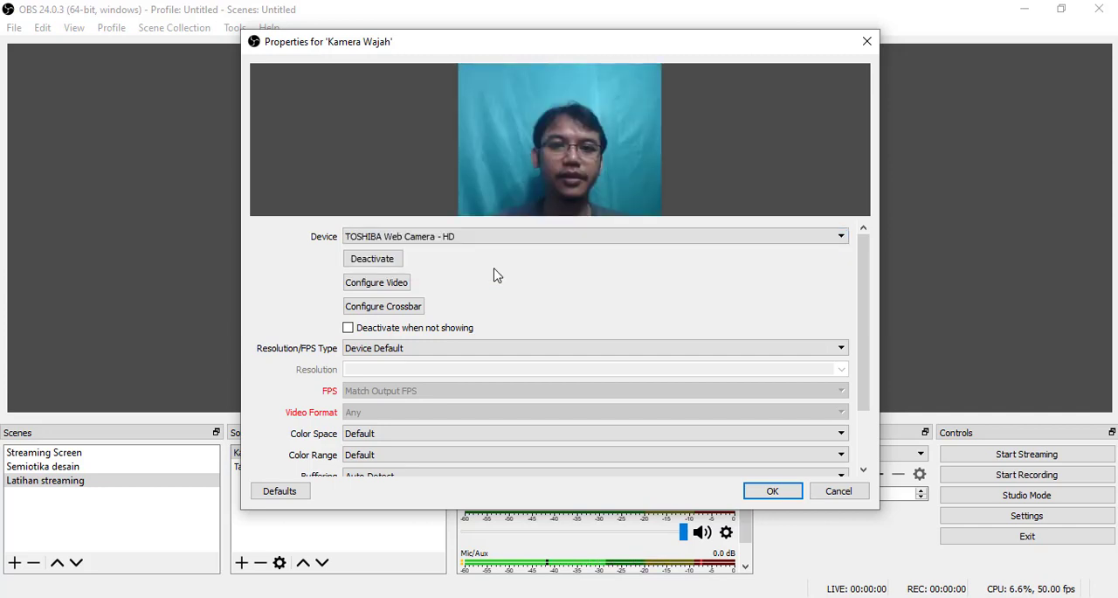
pyautogui.click(507, 236)
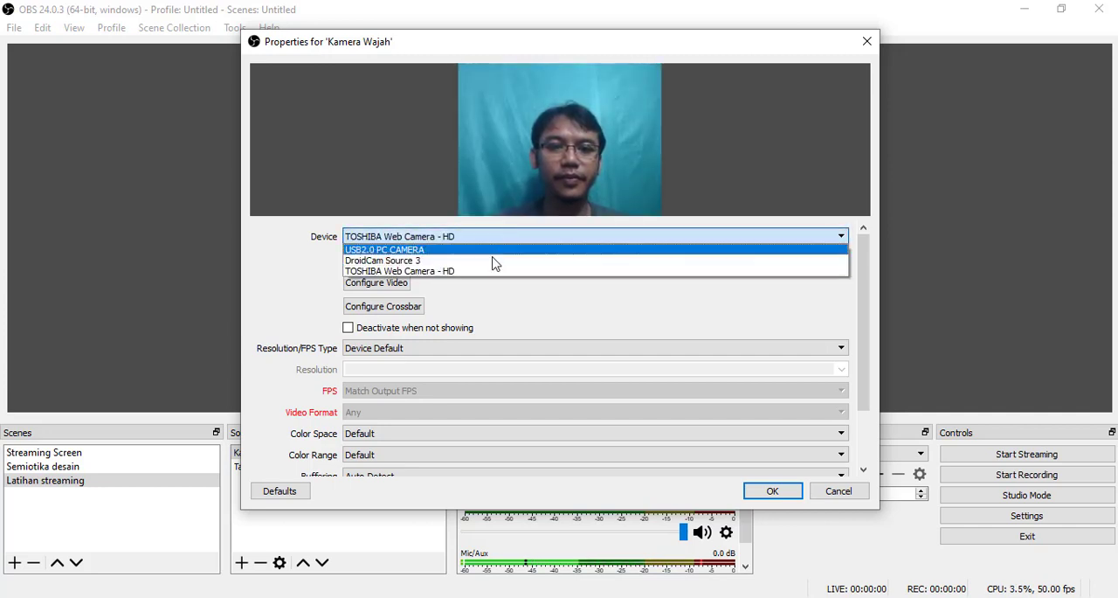
pyautogui.click(492, 251)
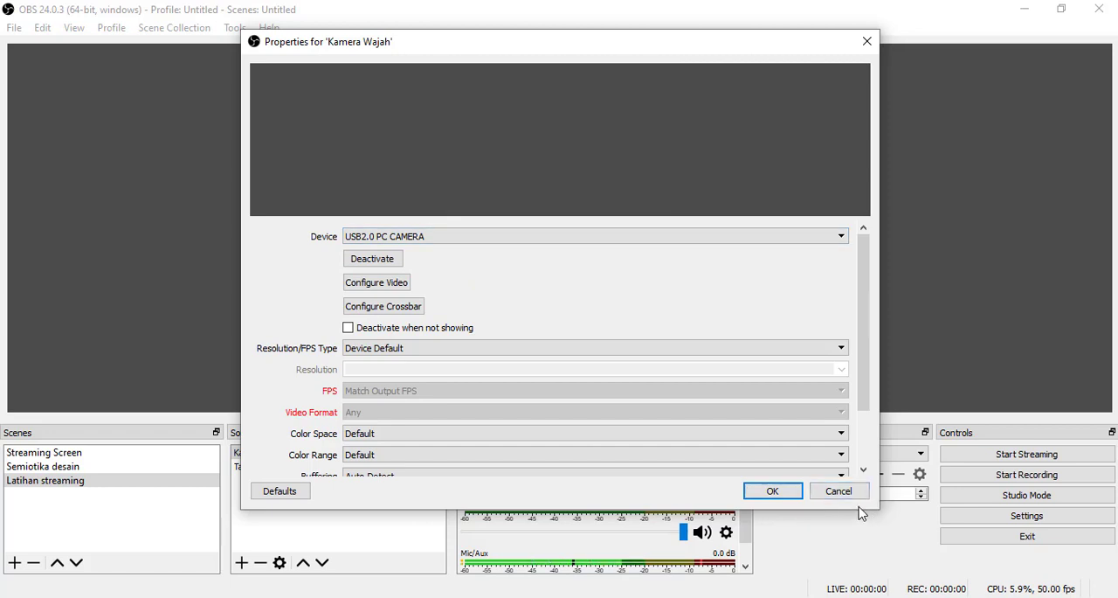
pyautogui.click(773, 491)
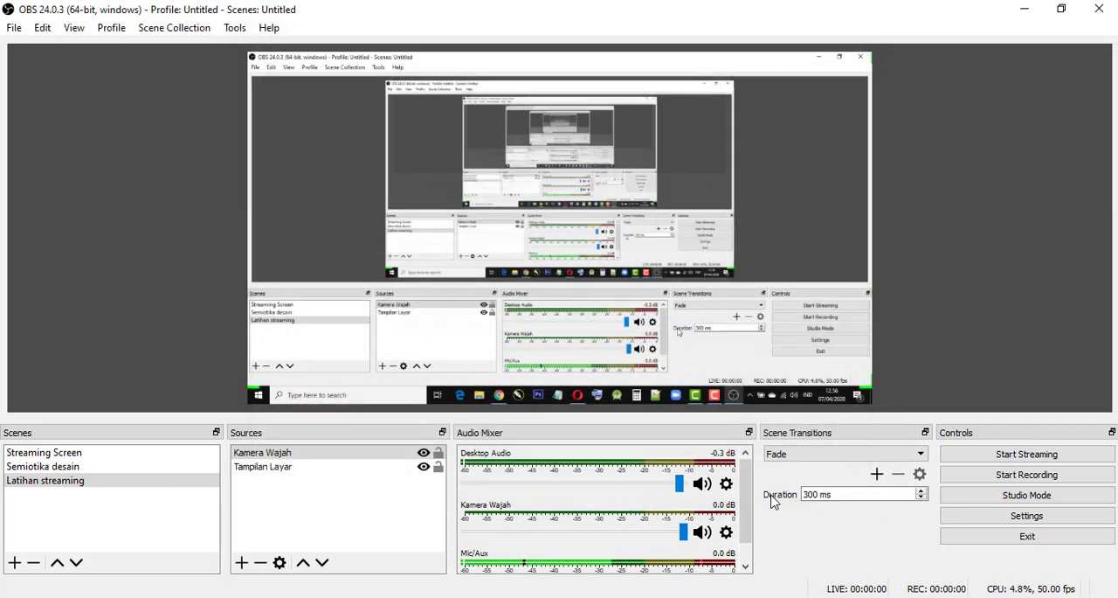
# - Reopen the "Kamera Wajah" properties, switch the device to TOSHIBA Web Camera - HD and back to USB2.0 PC CAMERA, and accept them
pyautogui.doubleClick(273, 461)
pyautogui.click(427, 351)
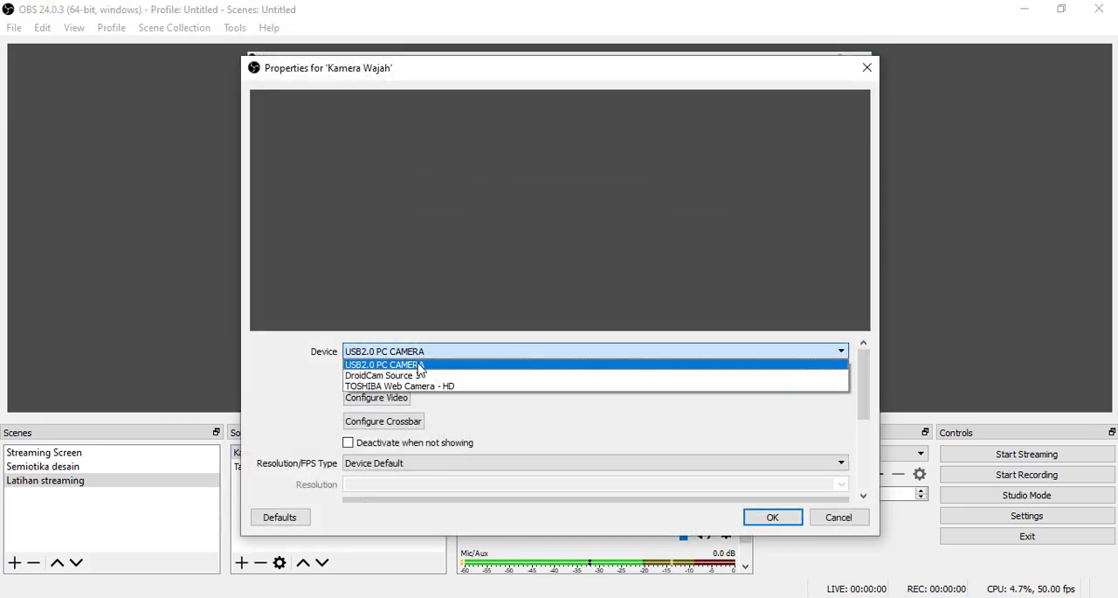
pyautogui.click(419, 364)
pyautogui.click(437, 354)
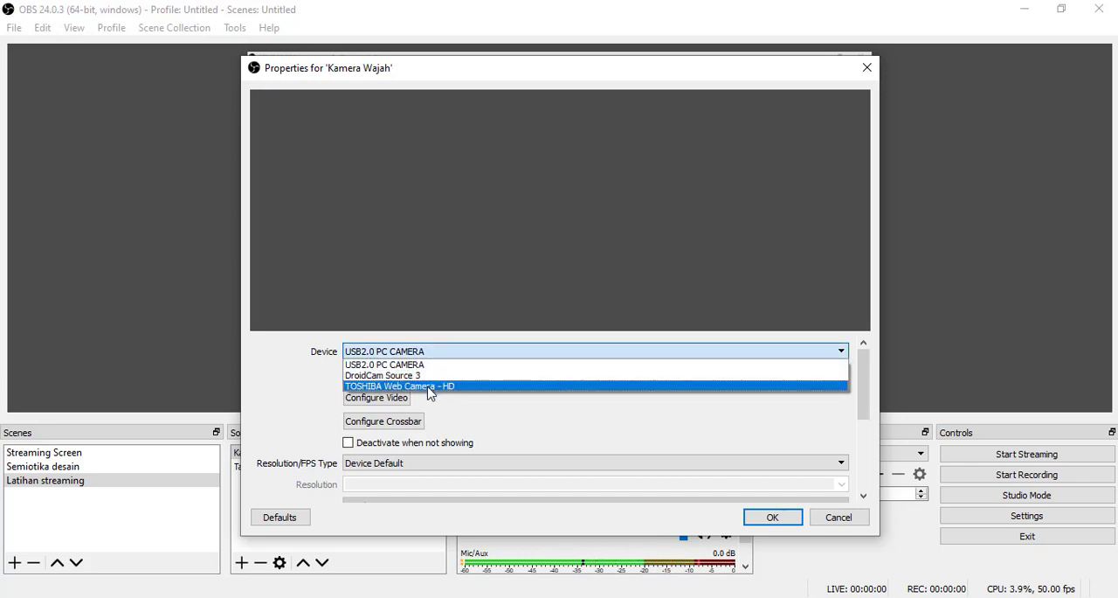
pyautogui.click(430, 386)
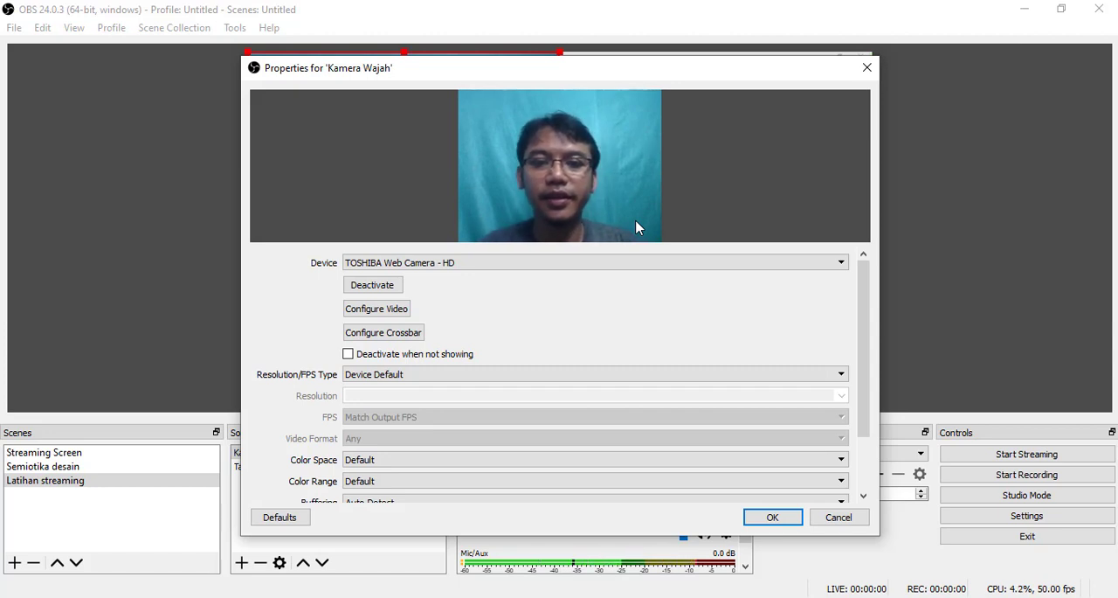
pyautogui.click(652, 265)
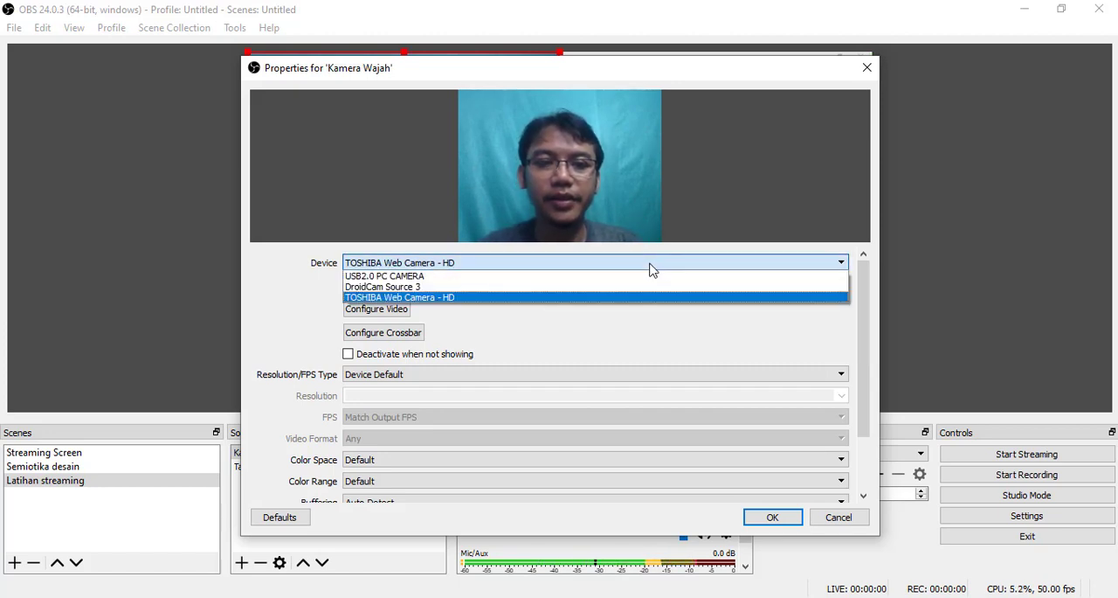
pyautogui.click(638, 277)
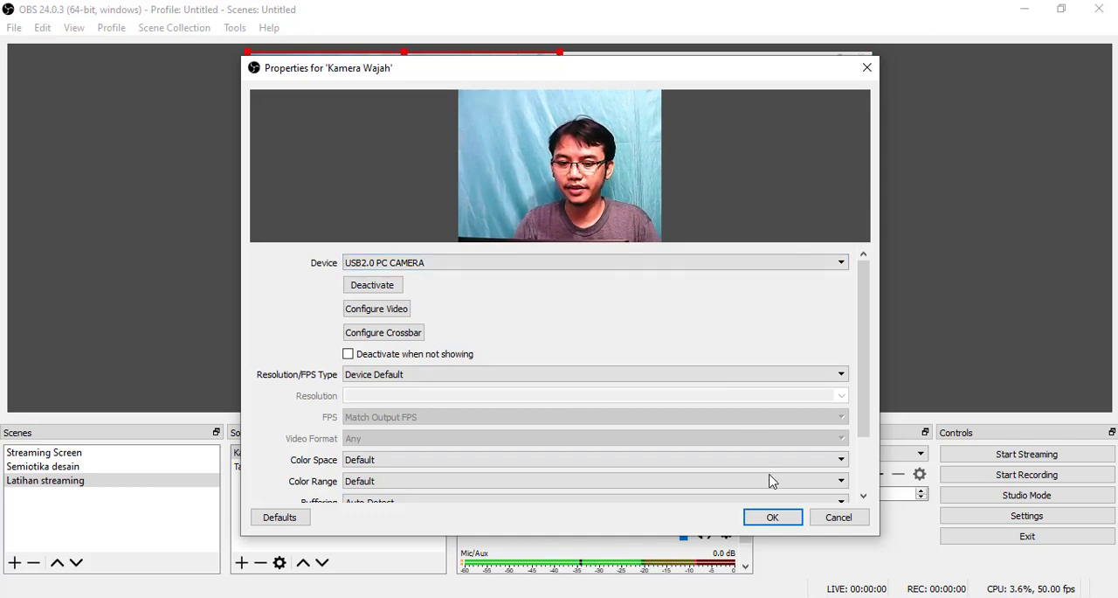
pyautogui.click(769, 516)
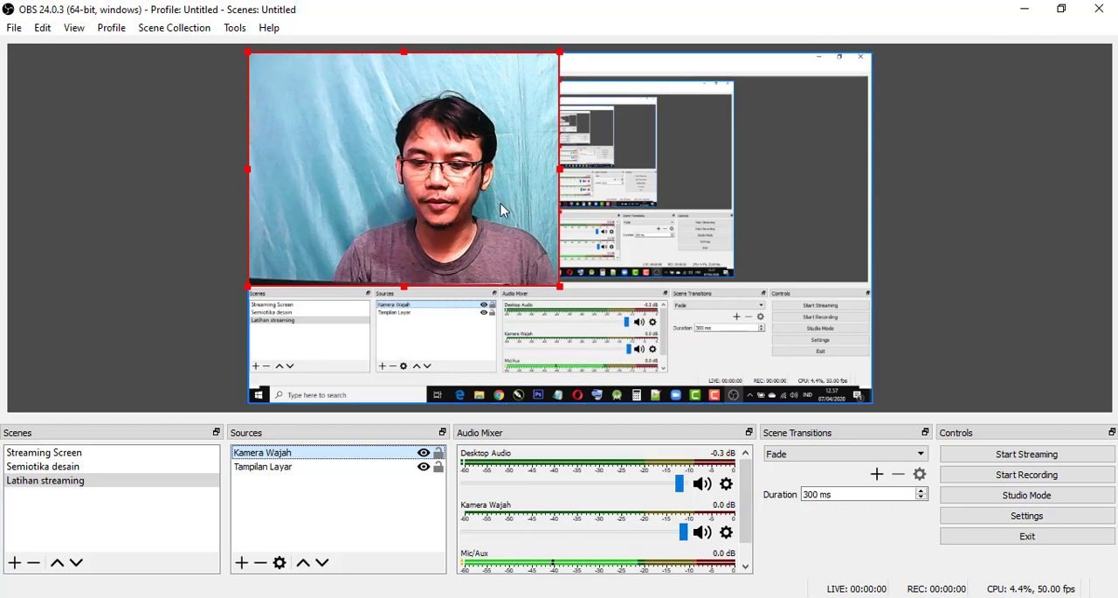
# - Shrink the "Kamera Wajah" webcam image in the preview and place it in the lower-right corner of the canvas
pyautogui.moveTo(504, 210); pyautogui.dragTo(501, 249)
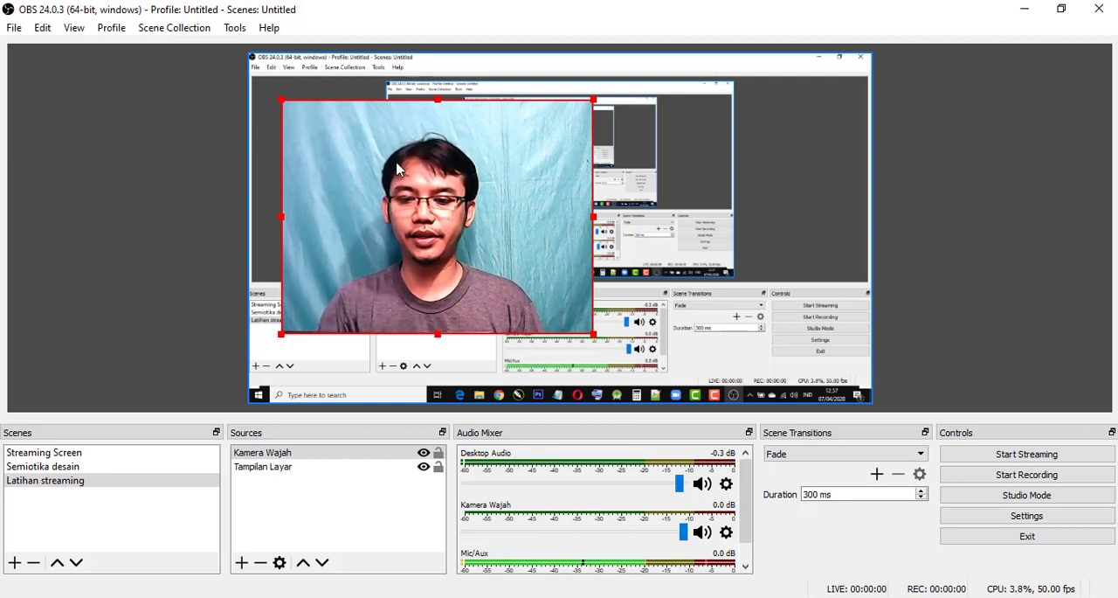
pyautogui.moveTo(284, 101); pyautogui.dragTo(372, 186)
pyautogui.moveTo(460, 259); pyautogui.dragTo(741, 330)
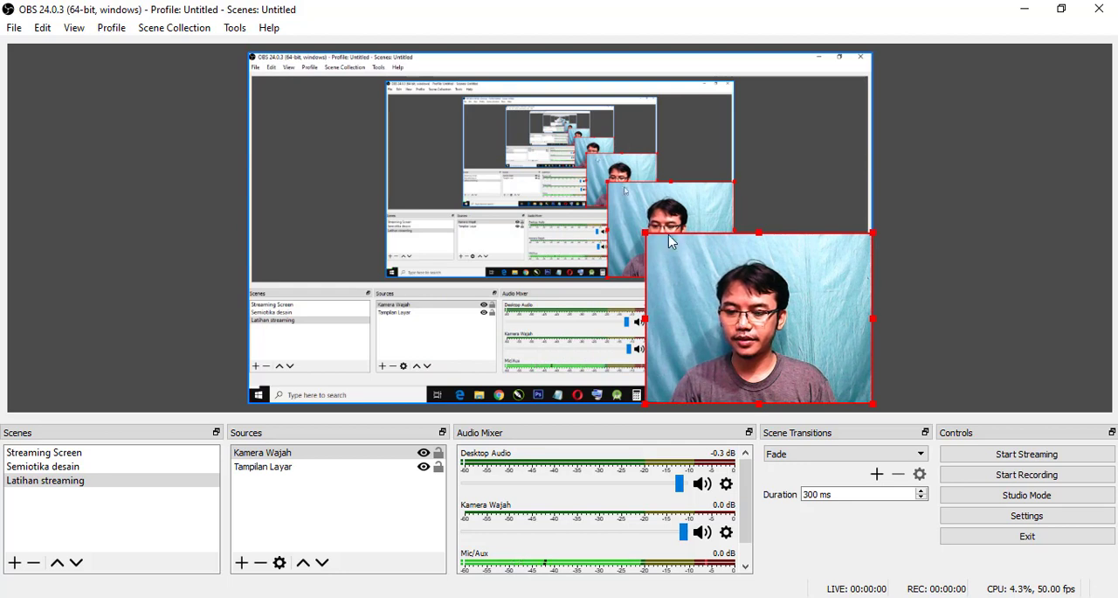
pyautogui.moveTo(647, 238); pyautogui.dragTo(657, 245)
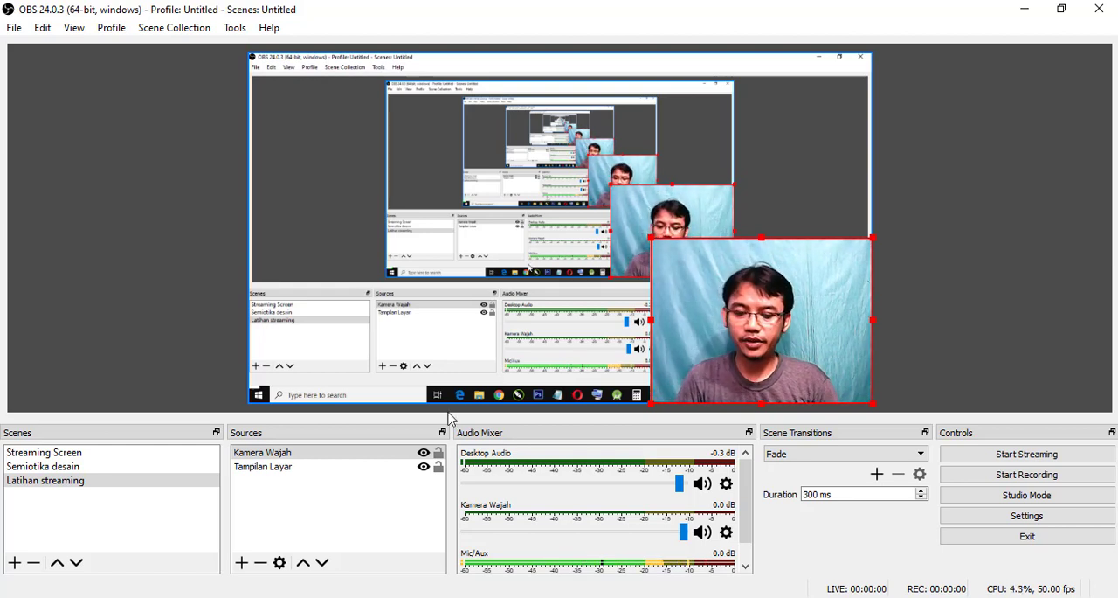
# - Add a Chroma Key effect filter to the "Kamera Wajah" source, keeping the default filter name
pyautogui.click(265, 456)
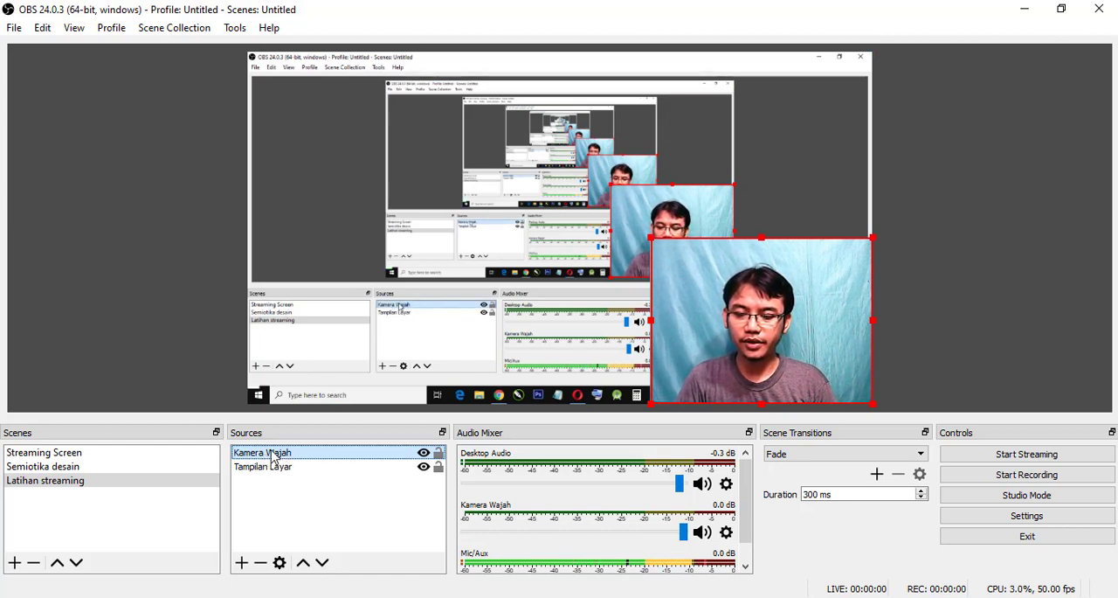
pyautogui.rightClick(273, 459)
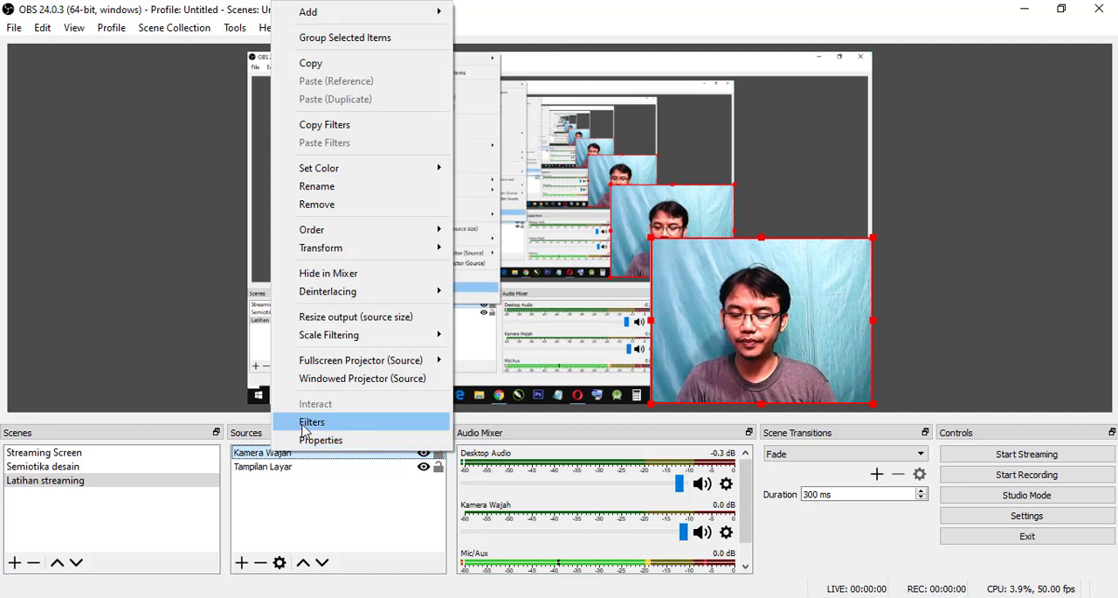
pyautogui.click(295, 493)
pyautogui.click(274, 455)
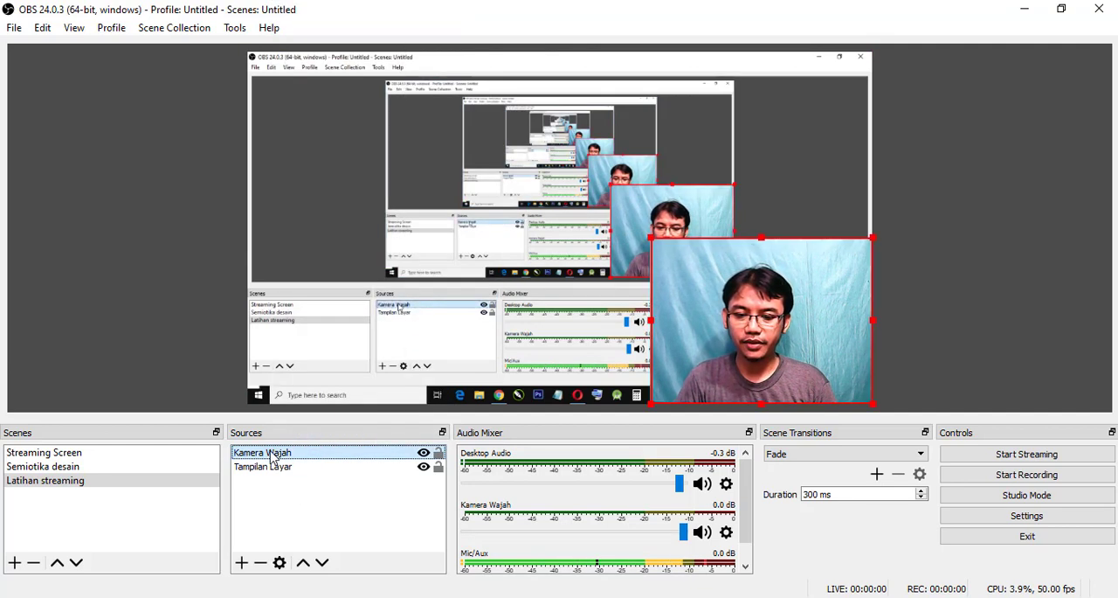
pyautogui.rightClick(274, 459)
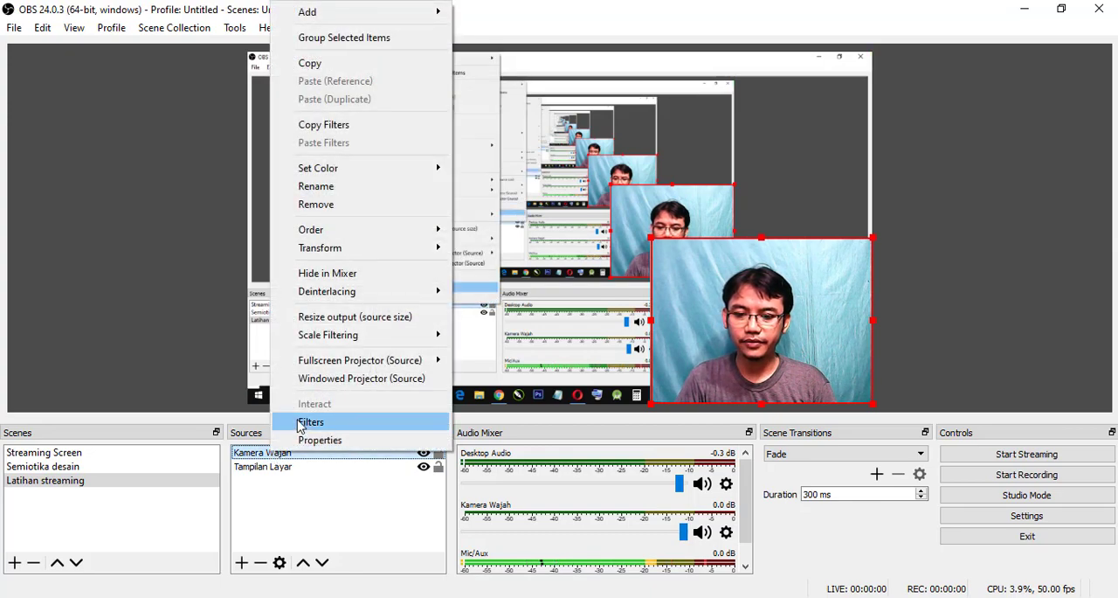
pyautogui.click(299, 422)
pyautogui.moveTo(483, 7); pyautogui.dragTo(431, 35)
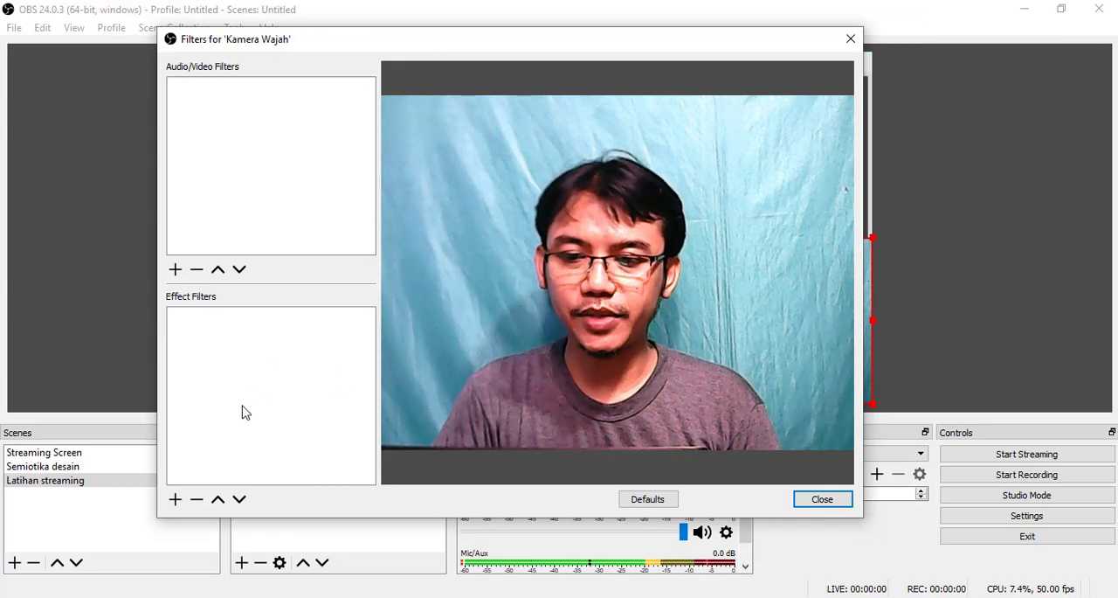
pyautogui.click(176, 500)
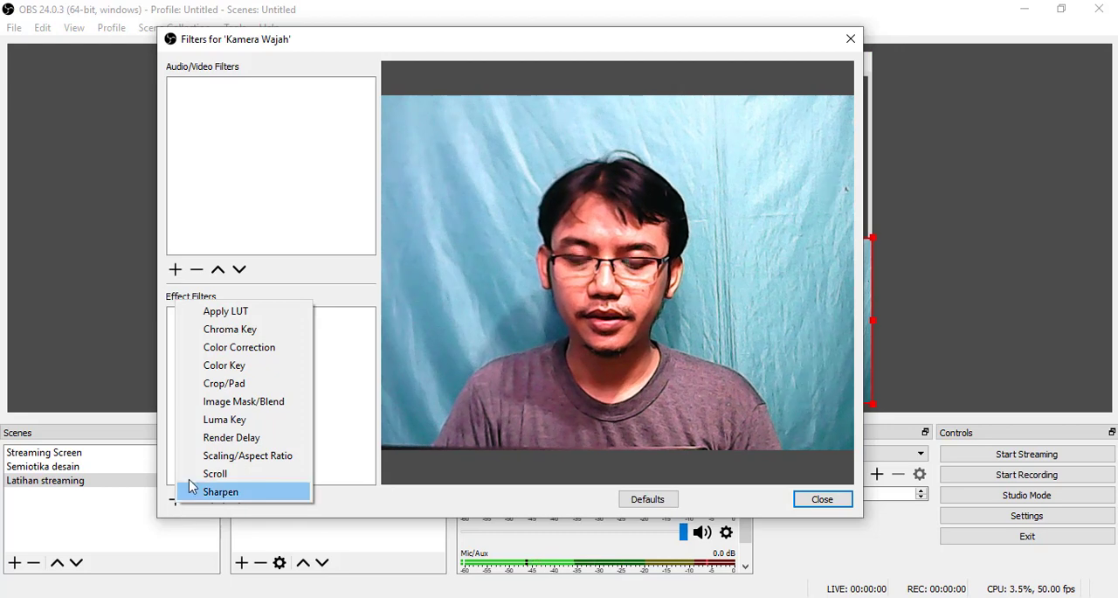
pyautogui.click(231, 330)
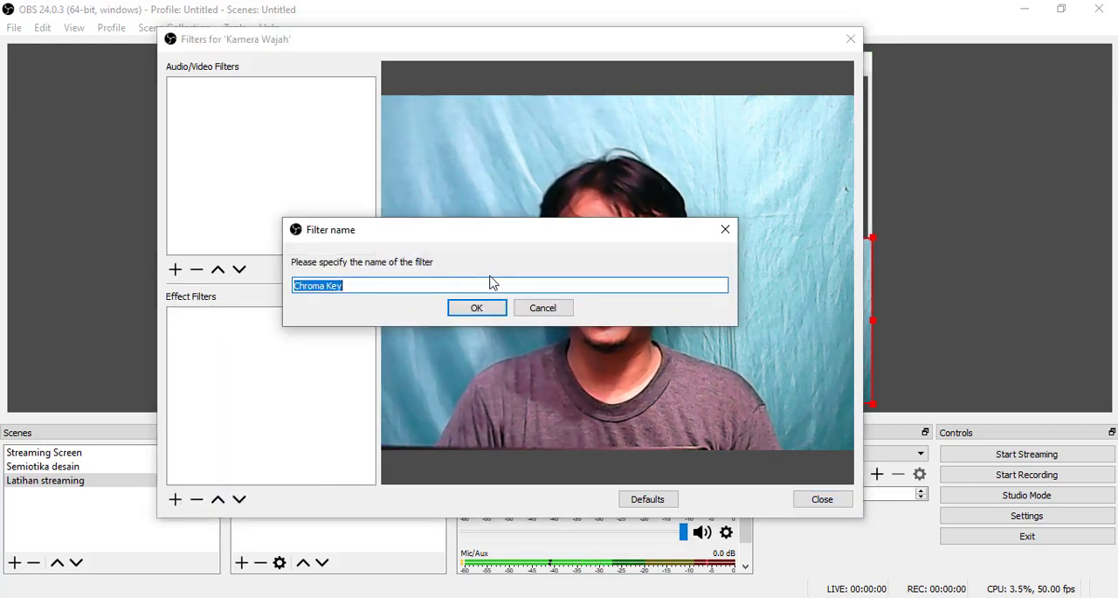
pyautogui.click(476, 308)
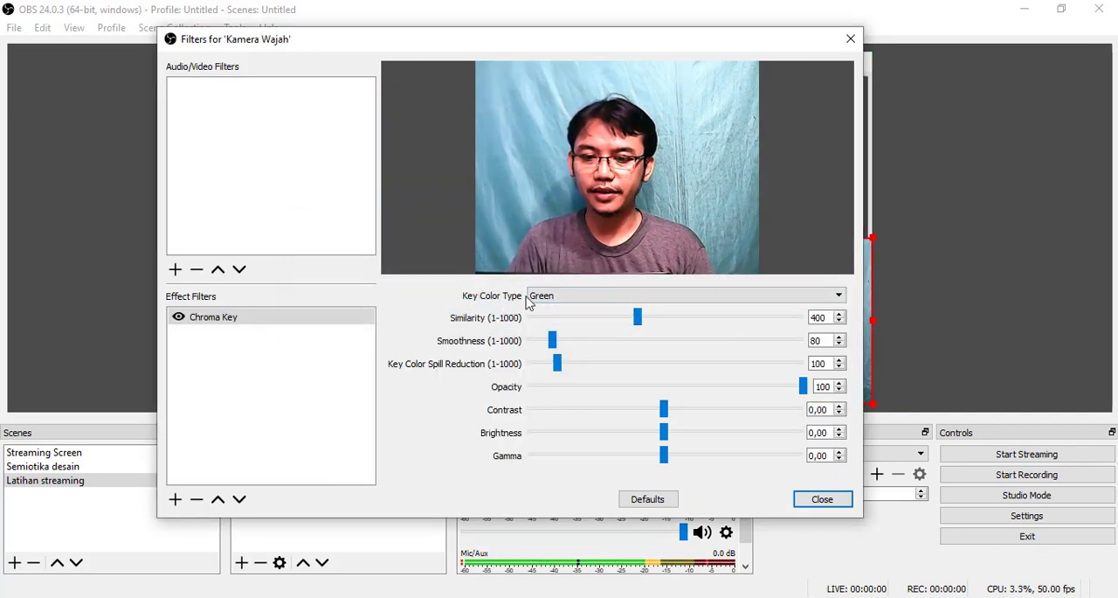
# - Set the Chroma Key filter's Key Color Type to Blue
pyautogui.click(562, 299)
pyautogui.click(562, 308)
pyautogui.click(568, 298)
pyautogui.click(565, 320)
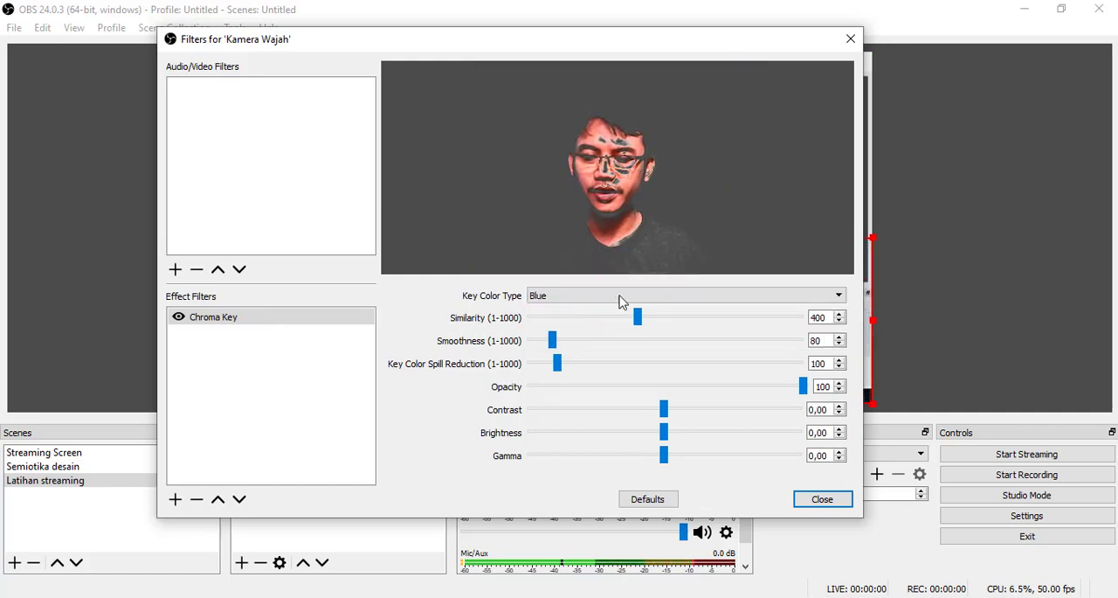
pyautogui.click(609, 298)
pyautogui.click(618, 313)
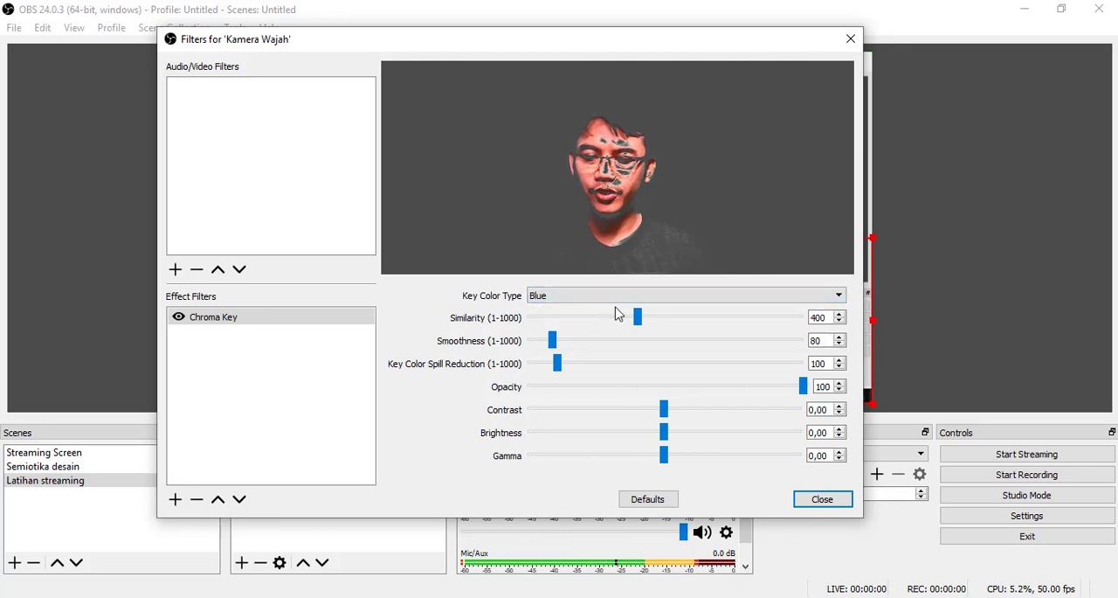
# - Set the Chroma Key's Similarity to 255, Smoothness to 96 and Key Color Spill Reduction to 124, and close the filters
pyautogui.moveTo(639, 320); pyautogui.dragTo(580, 320)
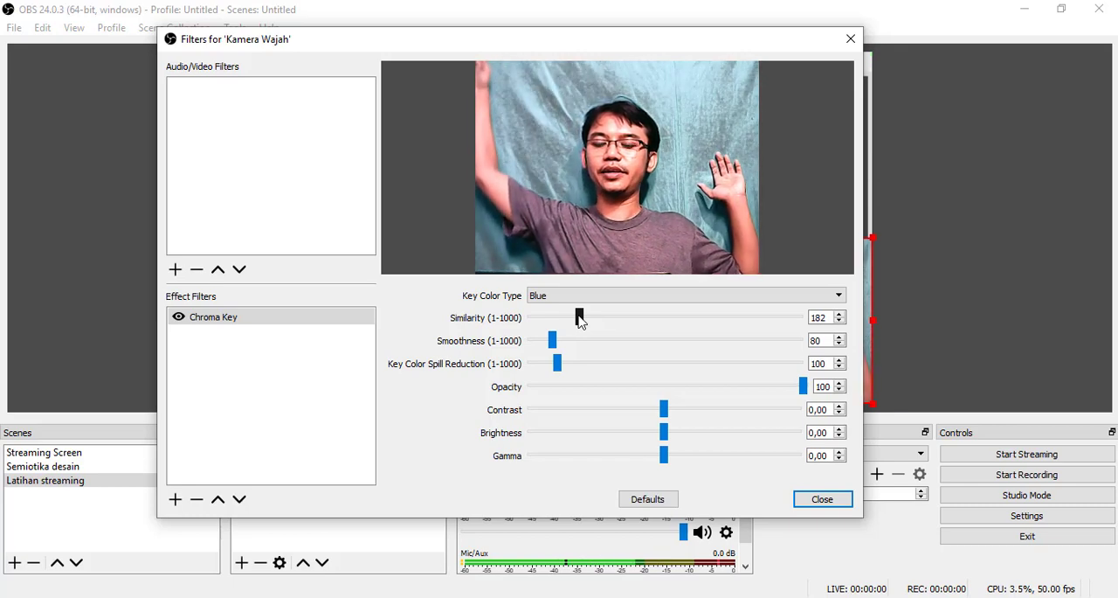
pyautogui.moveTo(581, 321); pyautogui.dragTo(595, 323)
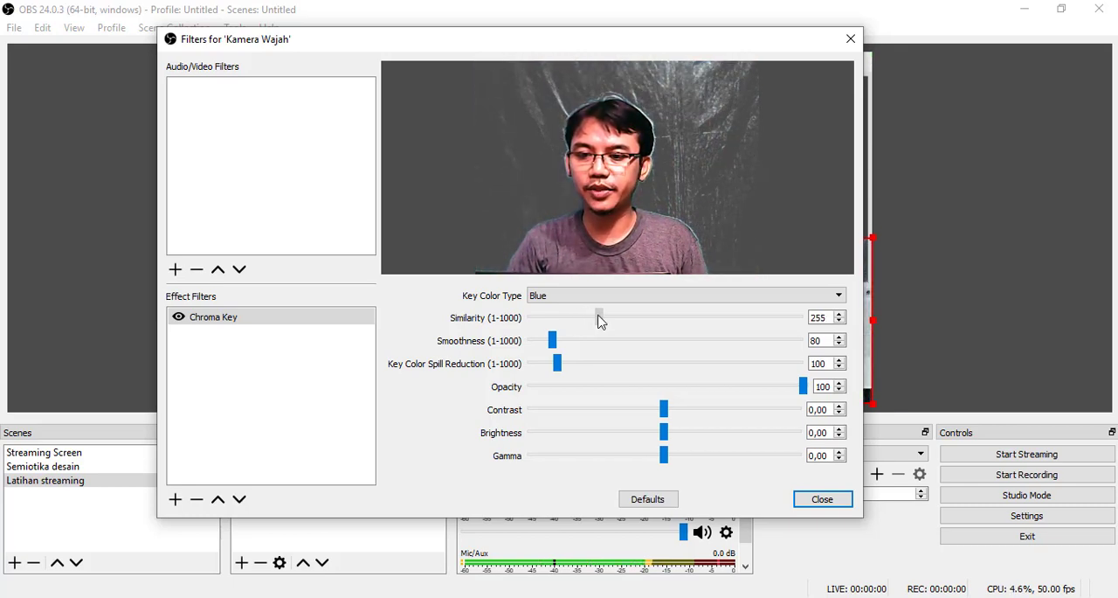
pyautogui.moveTo(555, 347); pyautogui.dragTo(564, 370)
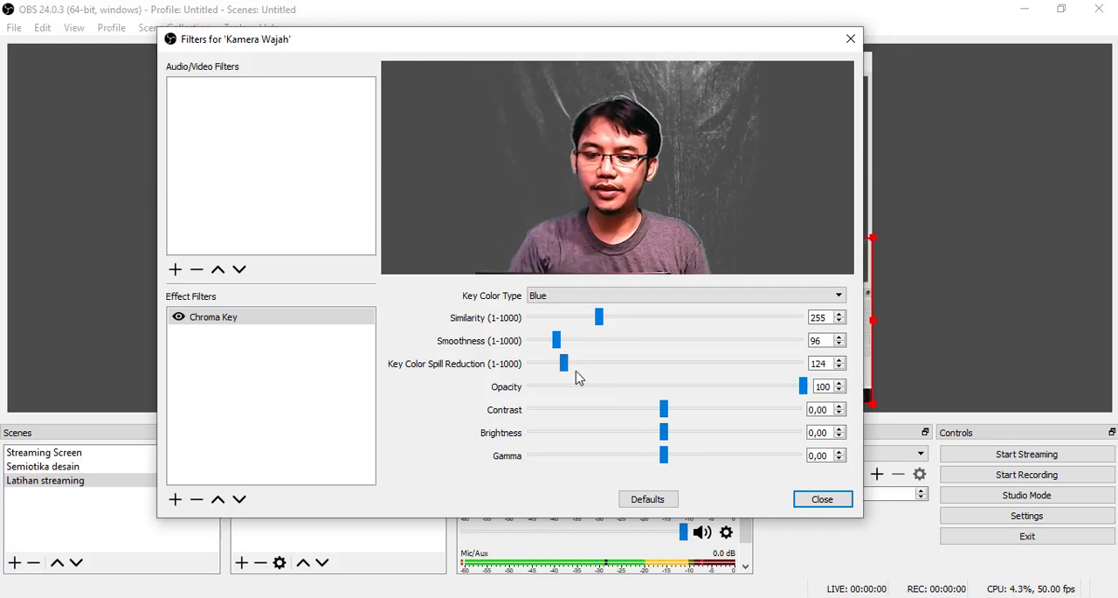
pyautogui.click(821, 498)
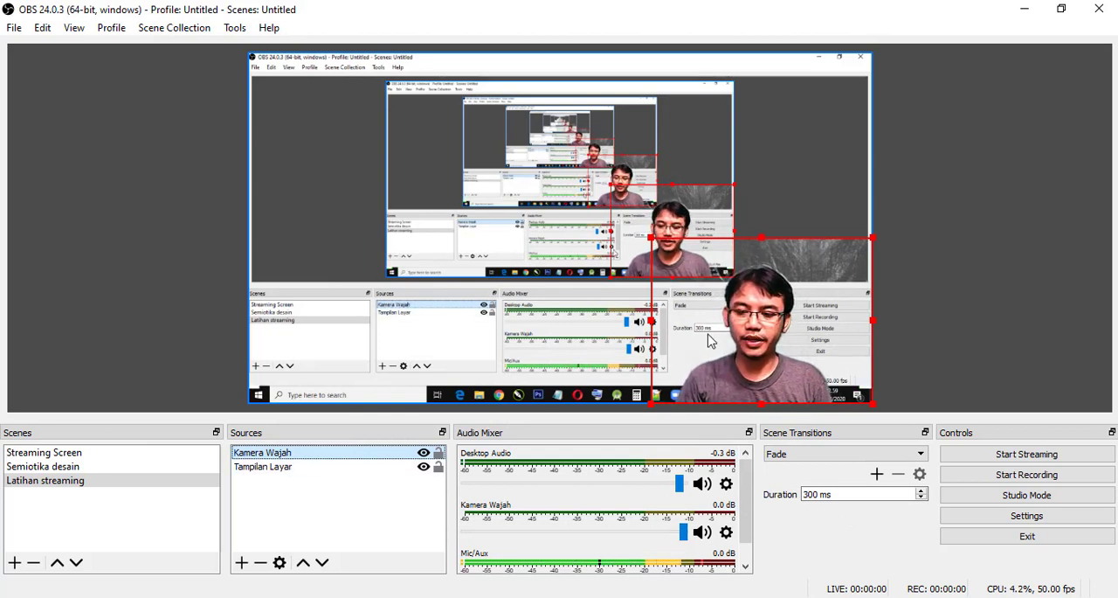
# - Shrink the keyed webcam image further and position it in the canvas's lower-right corner, extending slightly past the right edge
pyautogui.moveTo(763, 360); pyautogui.dragTo(778, 360)
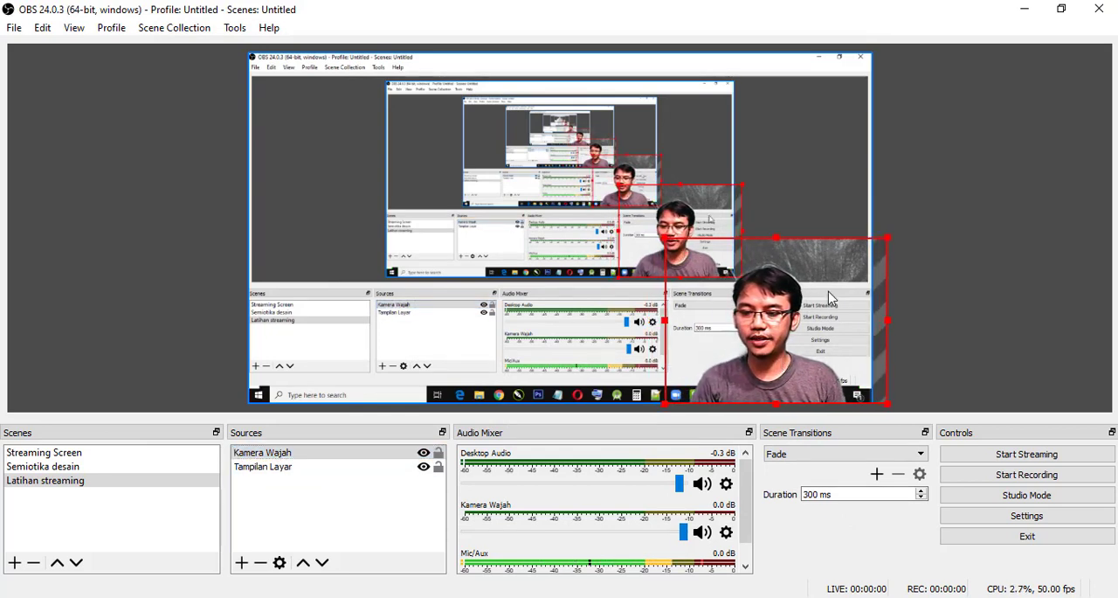
pyautogui.moveTo(666, 238); pyautogui.dragTo(443, 103)
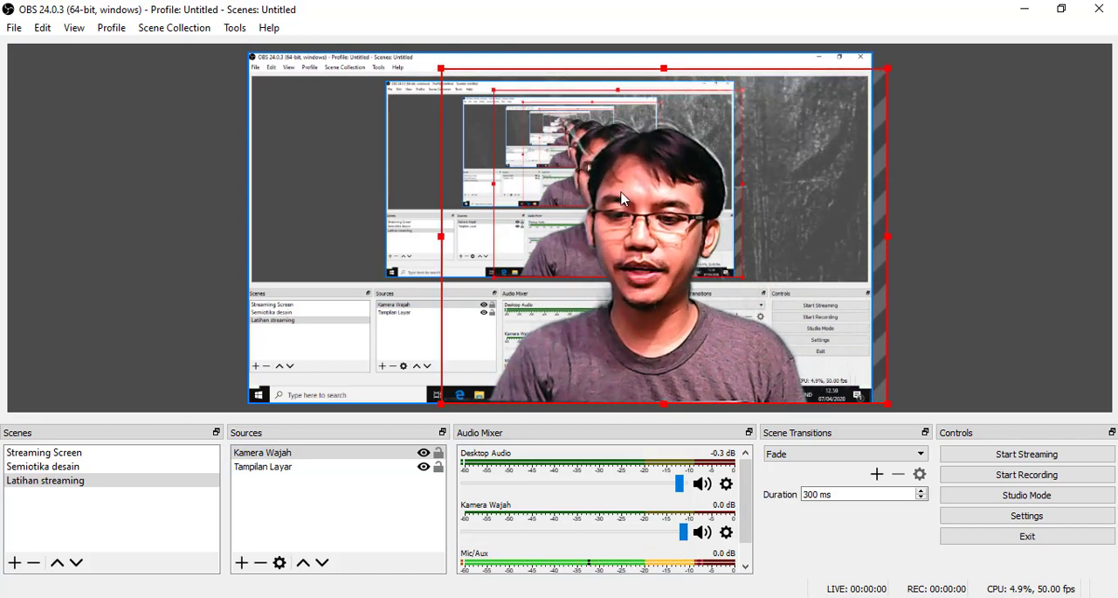
pyautogui.moveTo(441, 69); pyautogui.dragTo(706, 266)
pyautogui.moveTo(786, 365)
pyautogui.mouseDown()
pyautogui.moveTo(771, 366)
pyautogui.moveTo(794, 373)
pyautogui.moveTo(770, 373)
pyautogui.moveTo(793, 373)
pyautogui.mouseUp()
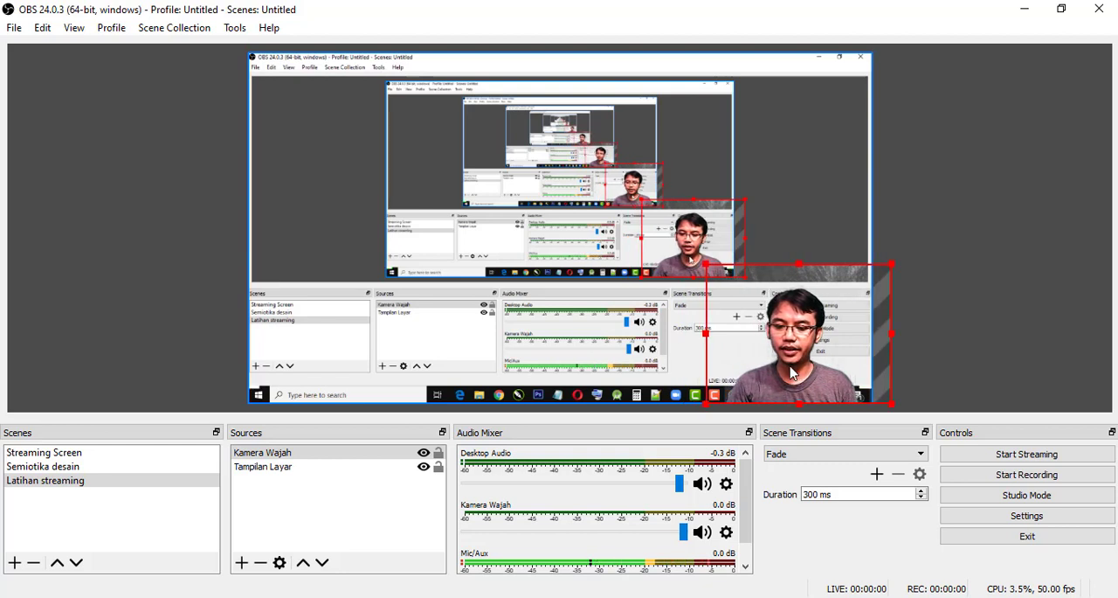
# - Lock both the "Kamera Wajah" and "Tampilan Layar" sources against movement in the preview
pyautogui.click(439, 454)
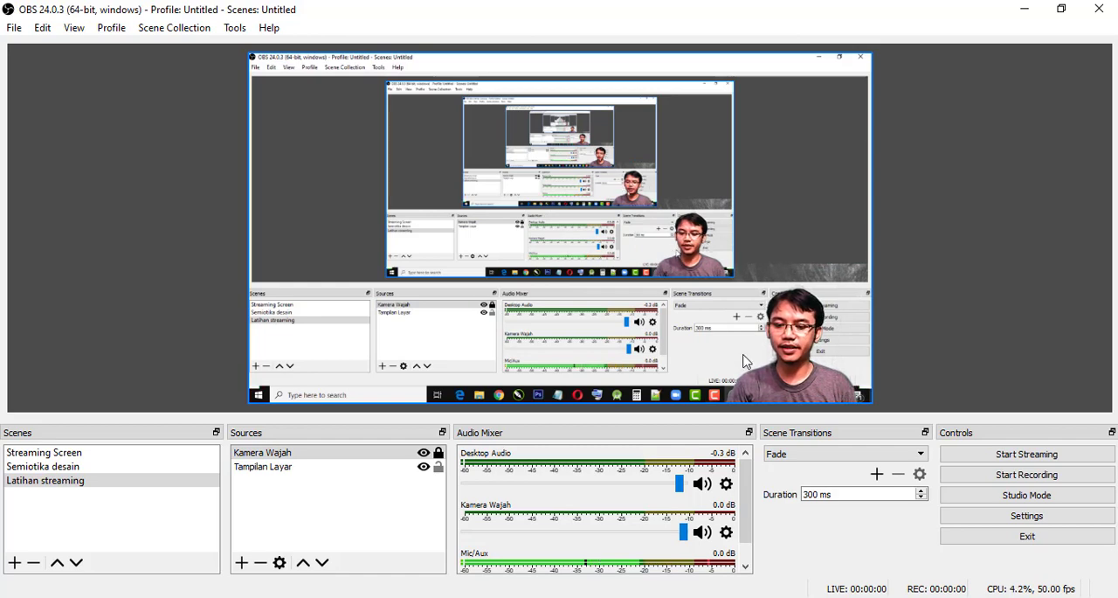
pyautogui.moveTo(781, 217); pyautogui.dragTo(809, 203)
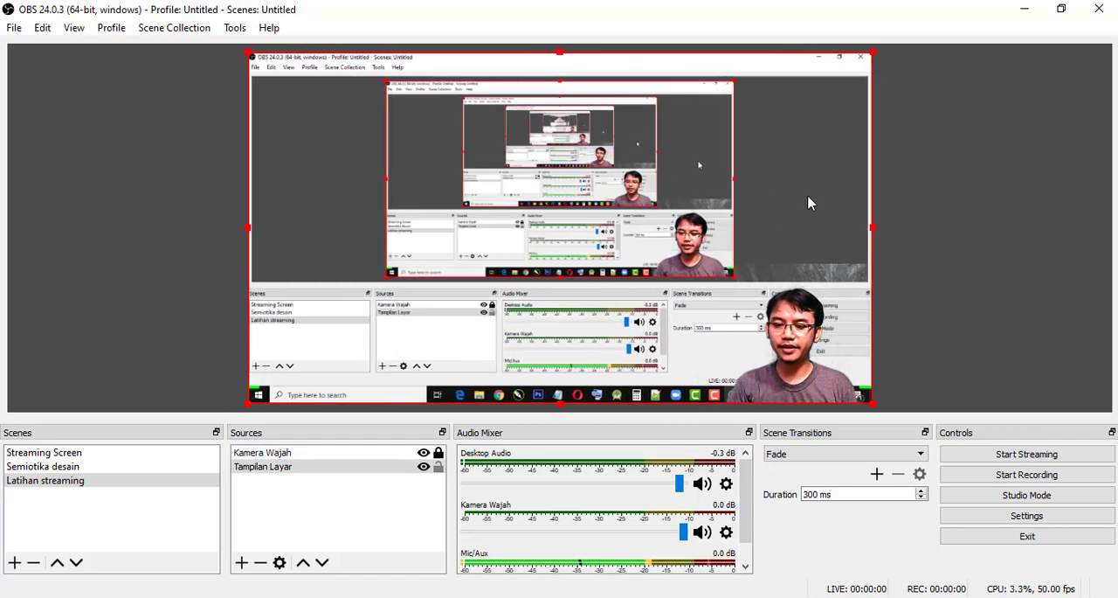
pyautogui.click(439, 467)
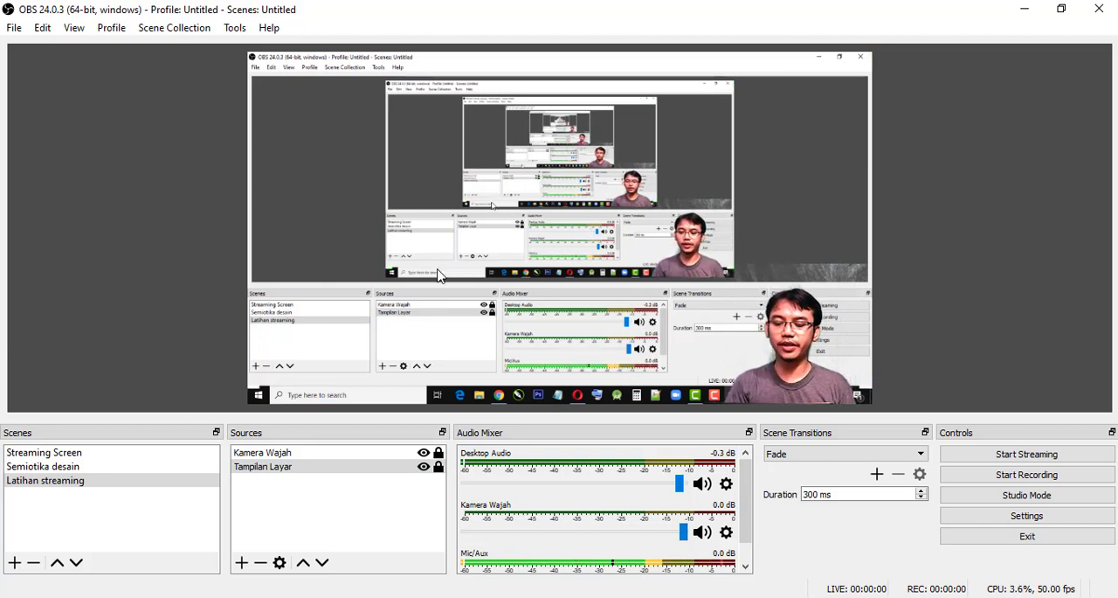
# - Add a new Image source named "logo stekom" to the Latihan streaming scene
pyautogui.click(242, 563)
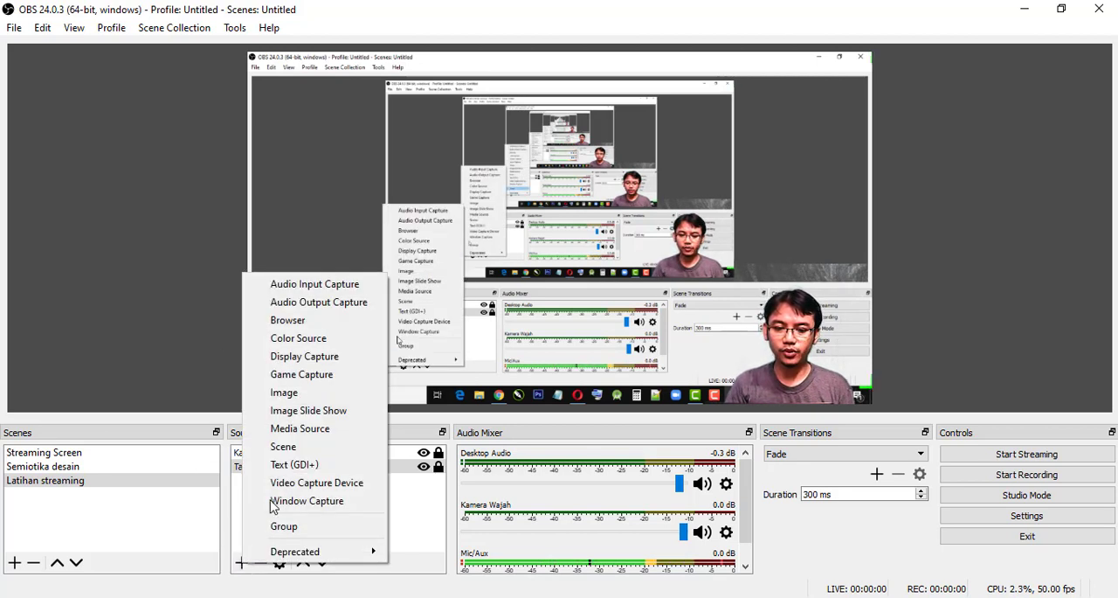
pyautogui.click(288, 393)
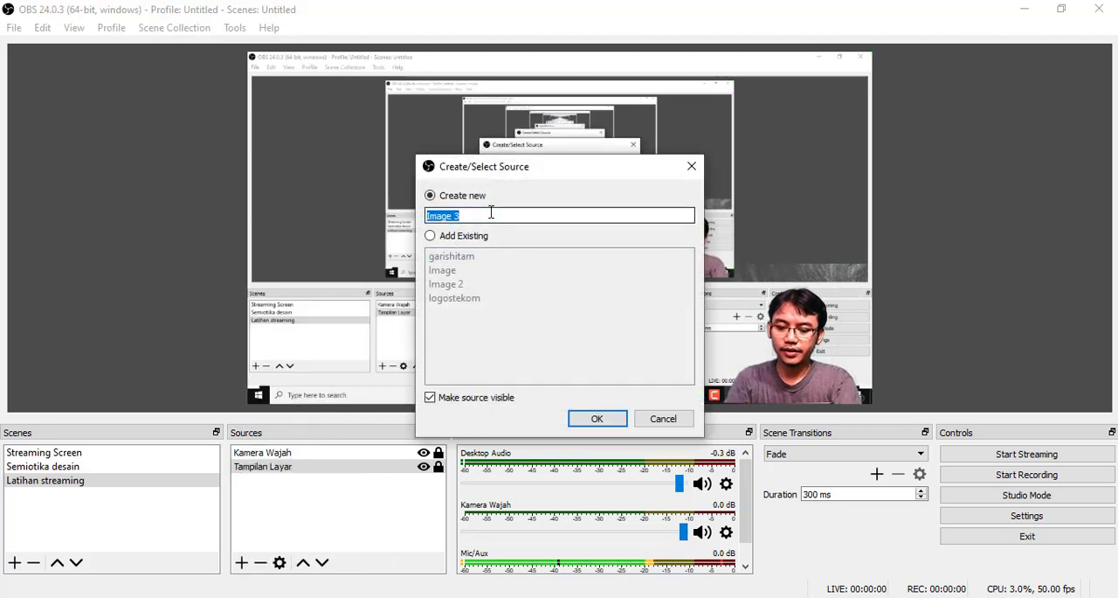
pyautogui.write('logo stekom')
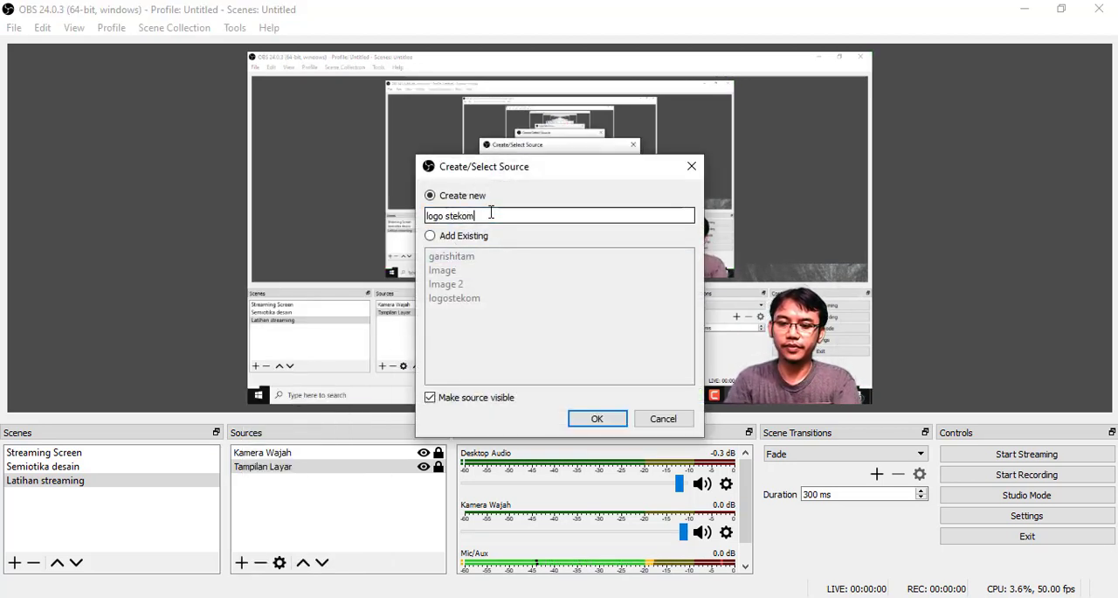
pyautogui.click(596, 419)
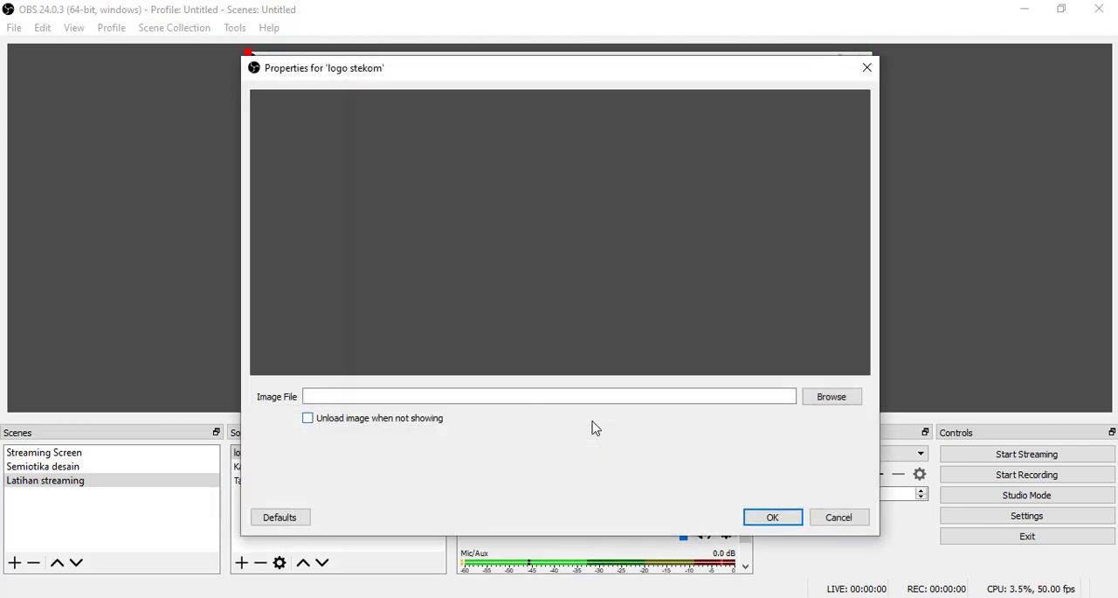
# - Load "logo stekom.png" from the Pictures folder as the logo source's image and accept the properties
pyautogui.click(835, 397)
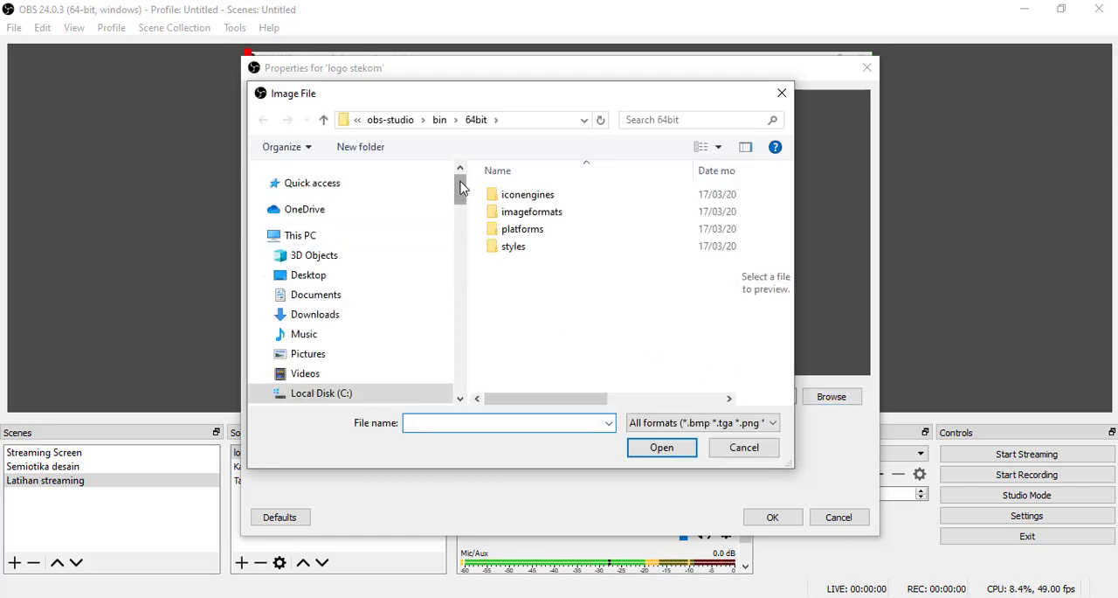
pyautogui.click(313, 355)
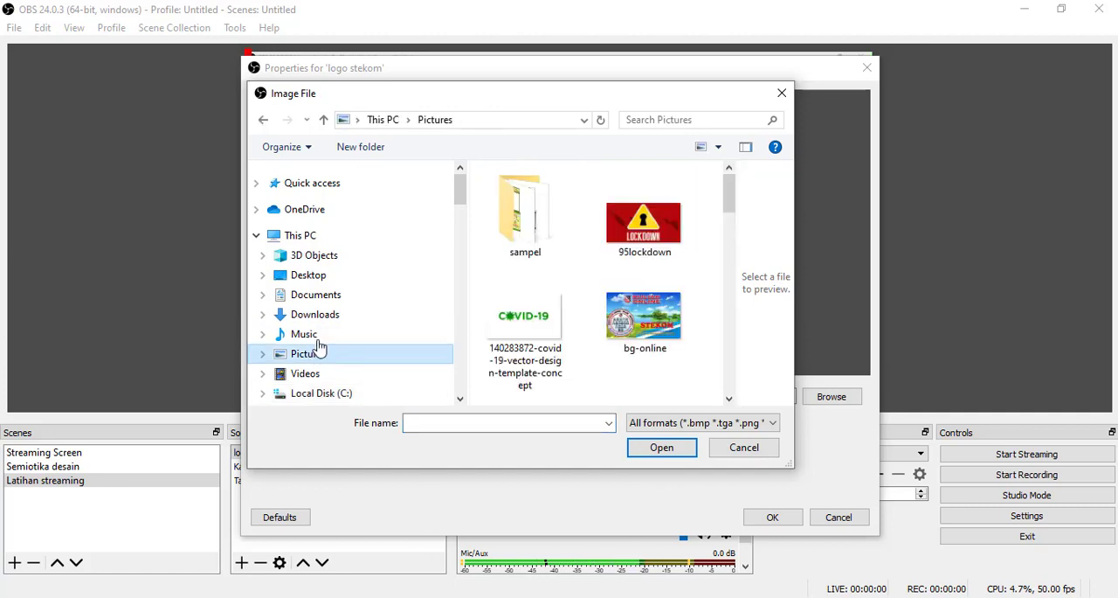
pyautogui.moveTo(730, 181); pyautogui.dragTo(721, 312)
pyautogui.click(645, 254)
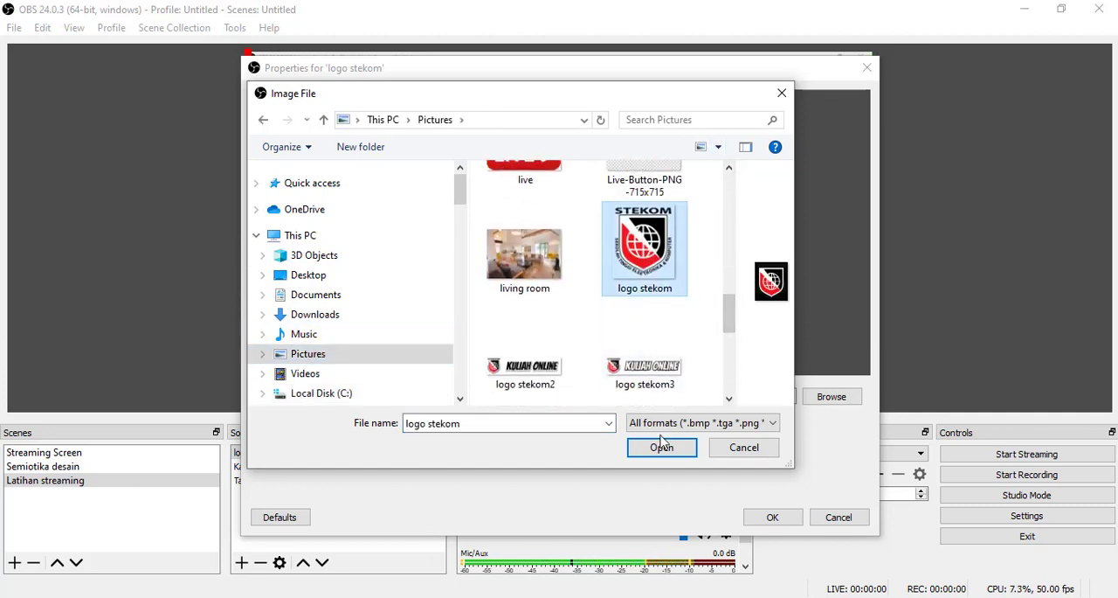
pyautogui.click(662, 448)
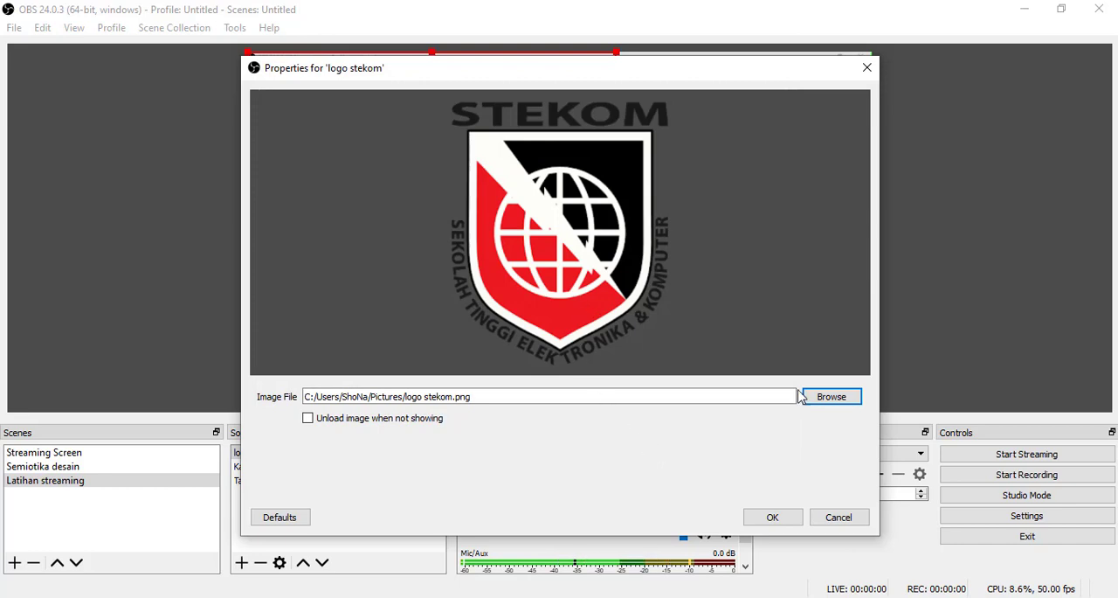
pyautogui.click(788, 519)
# - Shrink the logo to a small badge in the canvas's upper-left corner and lock the "logo stekom" source
pyautogui.moveTo(617, 53); pyautogui.dragTo(376, 335)
pyautogui.moveTo(343, 376); pyautogui.dragTo(409, 205)
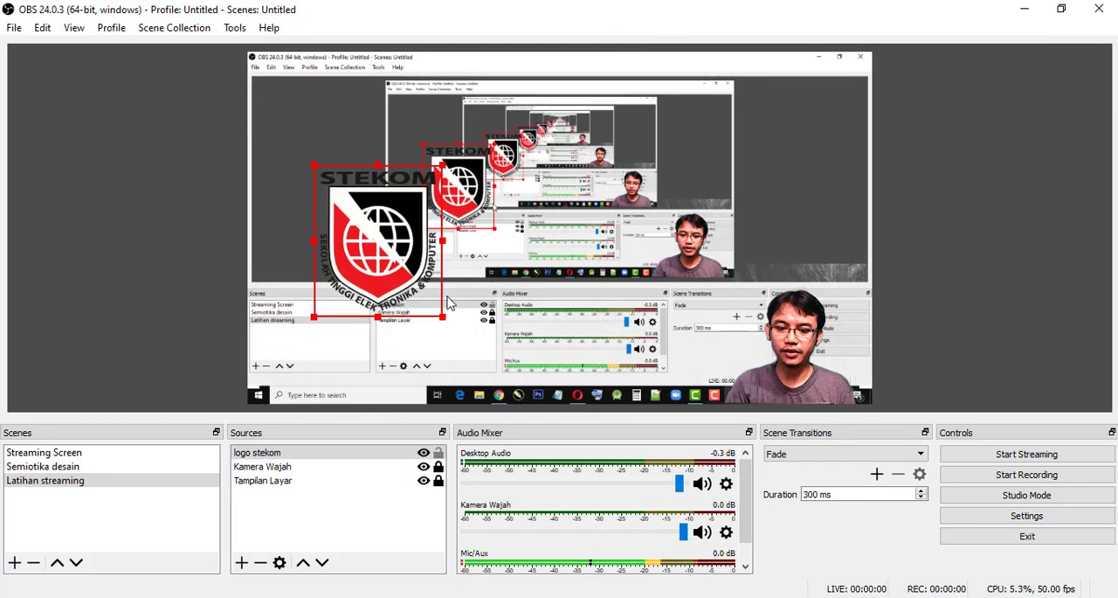
pyautogui.moveTo(444, 322); pyautogui.dragTo(296, 105)
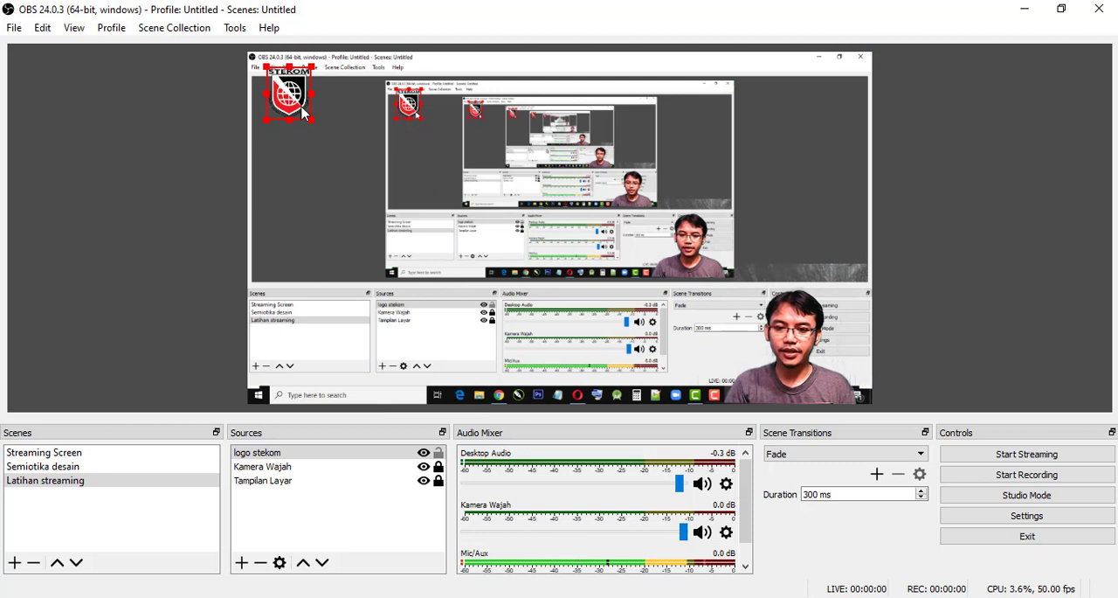
pyautogui.moveTo(303, 112); pyautogui.dragTo(307, 112)
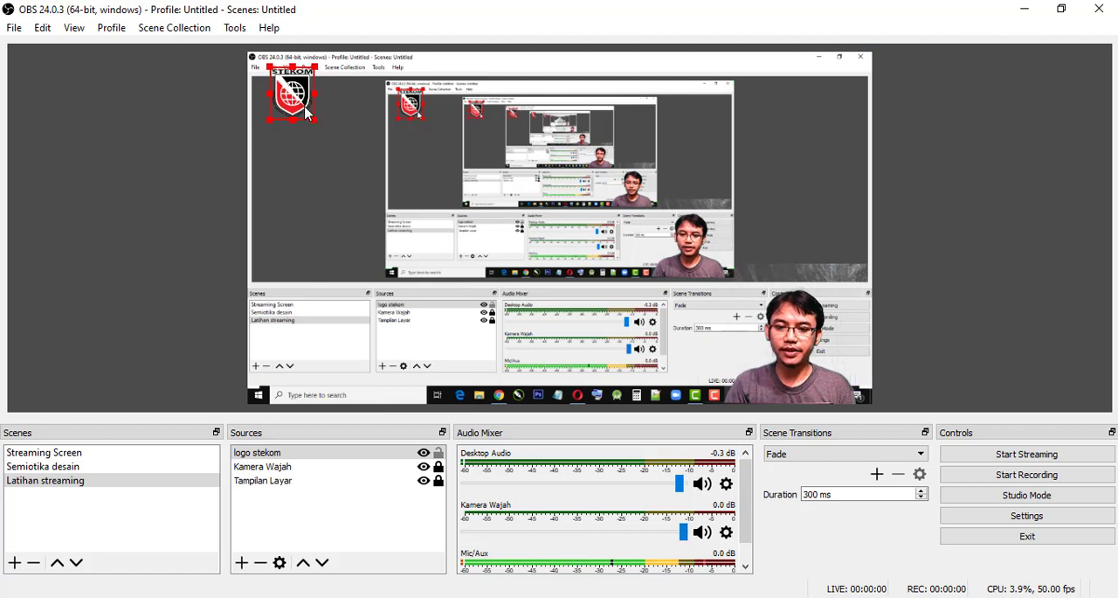
pyautogui.click(439, 453)
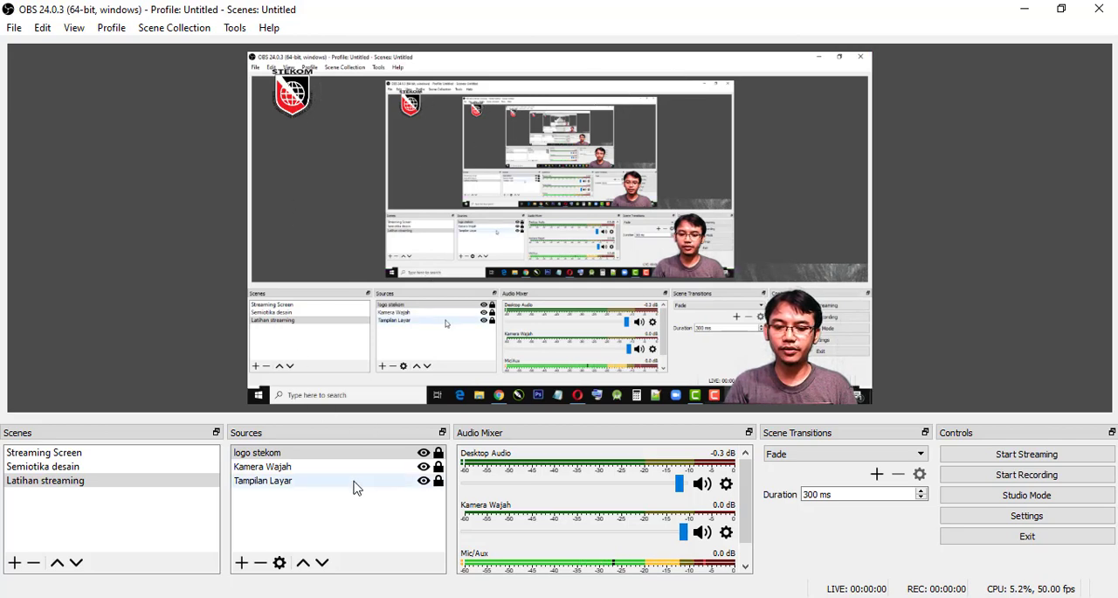
# - Unlock the "Tampilan Layar" source, shrink its display capture and move it toward the middle of the canvas
pyautogui.click(439, 481)
pyautogui.click(644, 305)
pyautogui.moveTo(871, 404); pyautogui.dragTo(746, 332)
pyautogui.moveTo(592, 238); pyautogui.dragTo(649, 267)
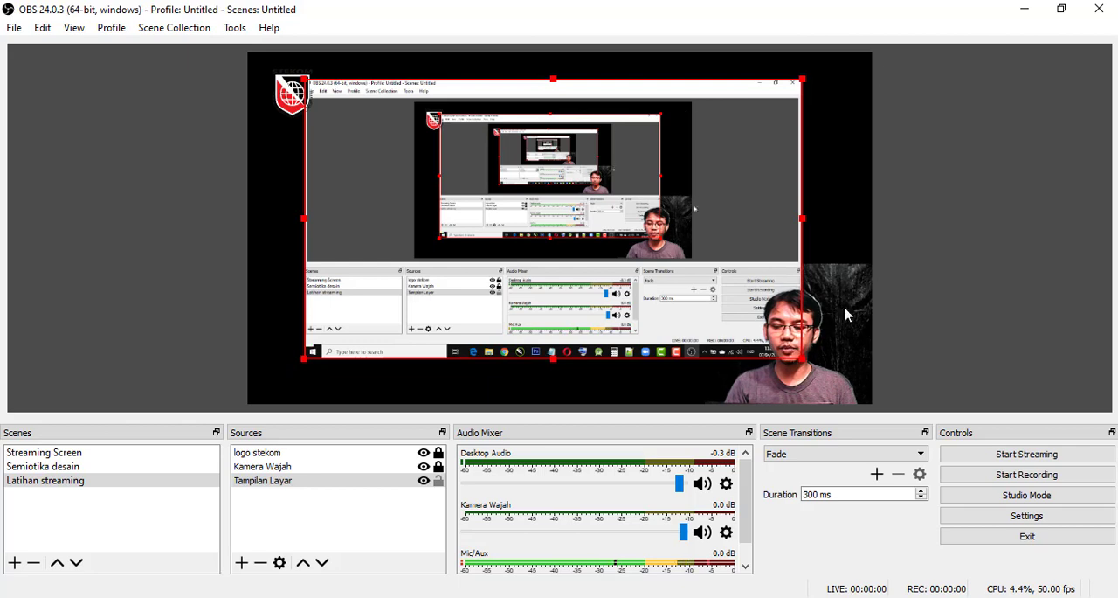
# - Enlarge the display capture to fill the whole canvas again and lock the "Tampilan Layar" source
pyautogui.moveTo(306, 365); pyautogui.dragTo(229, 403)
pyautogui.moveTo(289, 374); pyautogui.dragTo(299, 376)
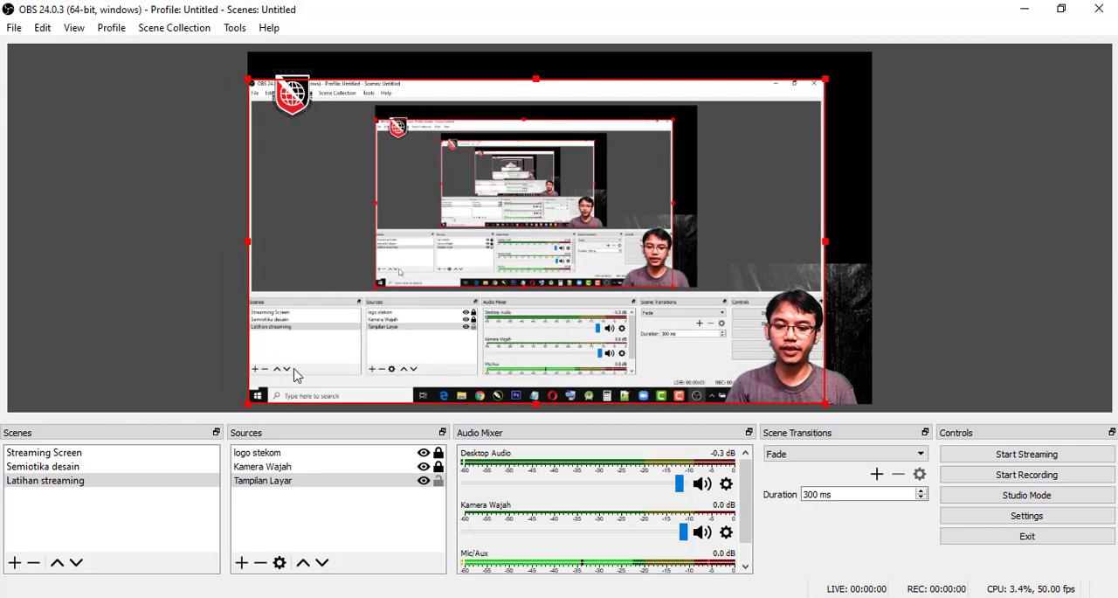
pyautogui.moveTo(828, 84); pyautogui.dragTo(869, 63)
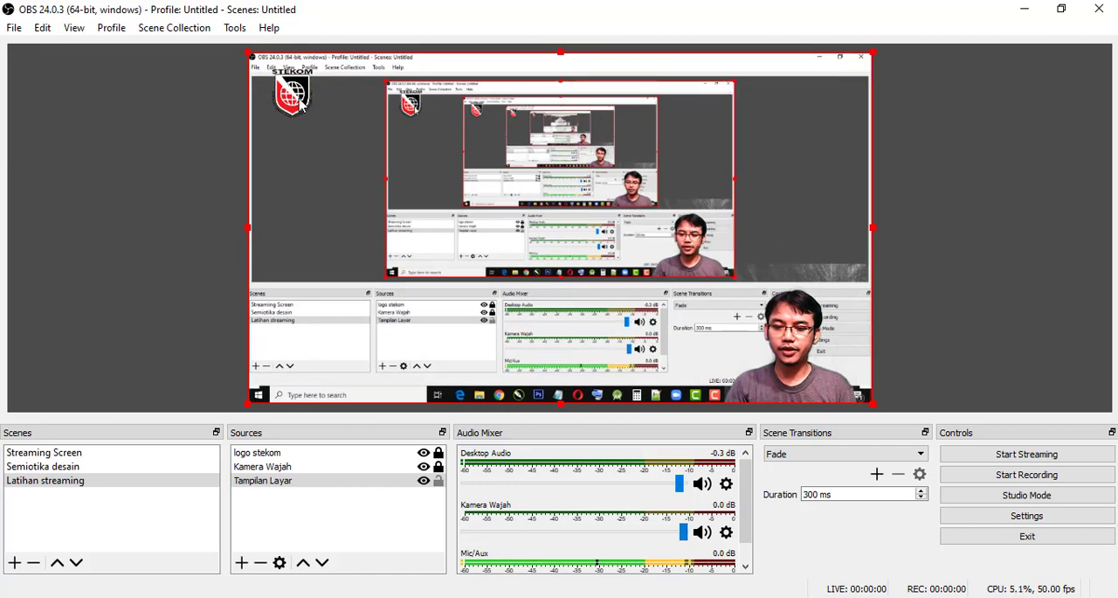
pyautogui.click(392, 480)
pyautogui.click(439, 482)
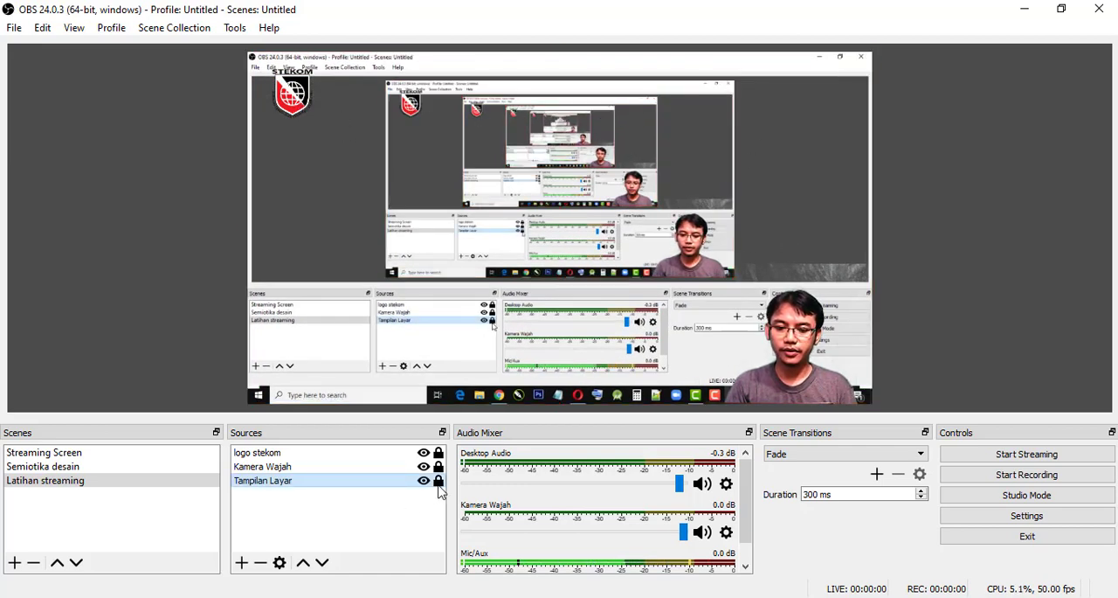
# - Move the "logo stekom" source below "Tampilan Layar" in the source order
pyautogui.click(280, 452)
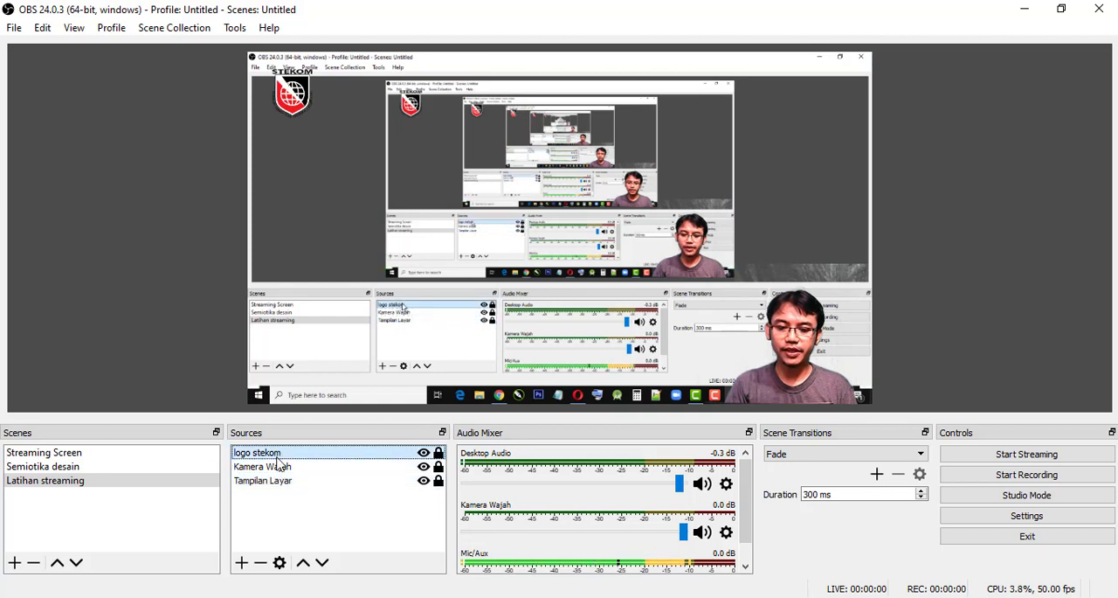
pyautogui.click(278, 481)
pyautogui.click(276, 453)
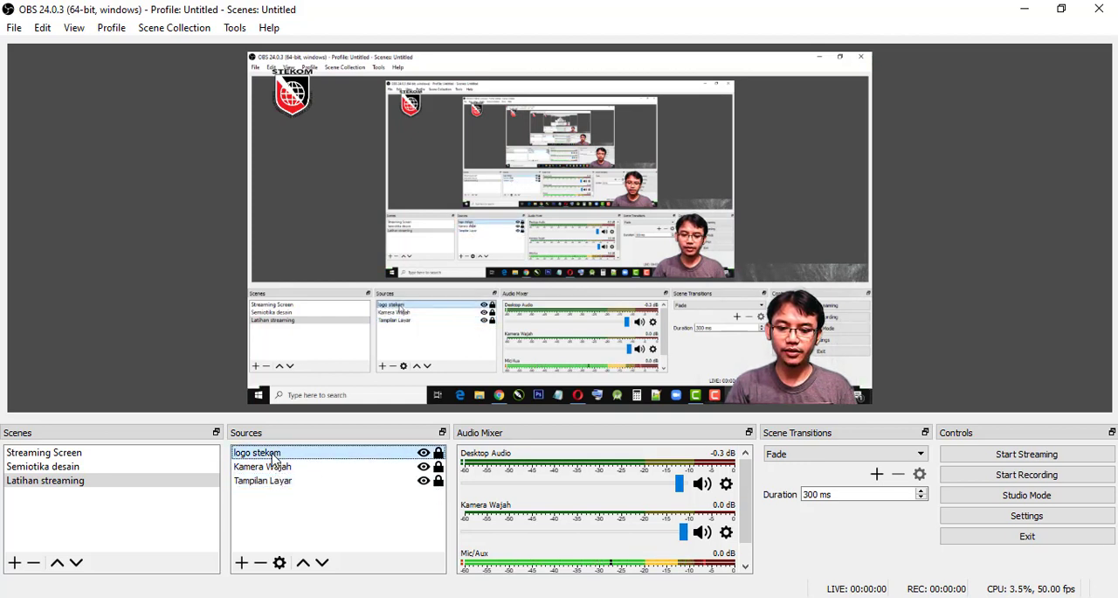
pyautogui.click(322, 563)
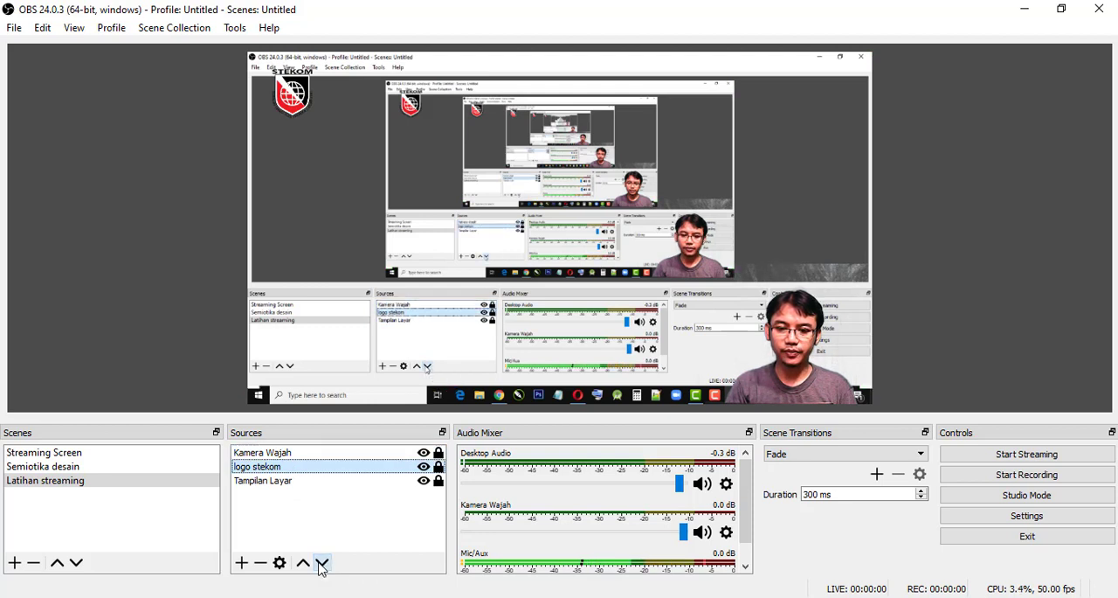
pyautogui.click(321, 564)
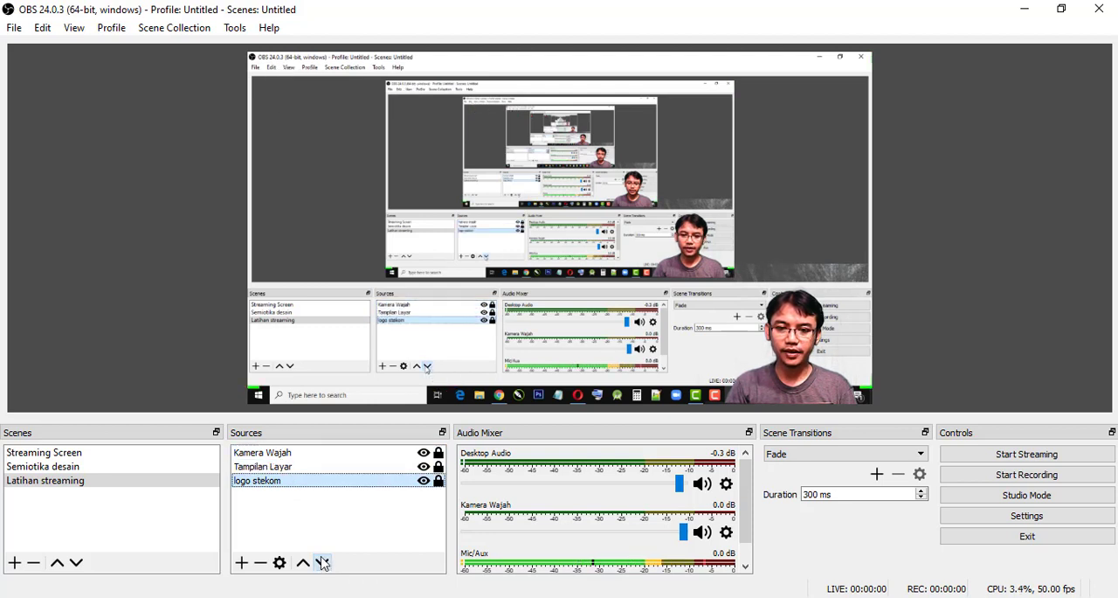
# - Move the "logo stekom" source back above "Kamera Wajah", to the front of the source order
pyautogui.click(269, 466)
pyautogui.click(267, 483)
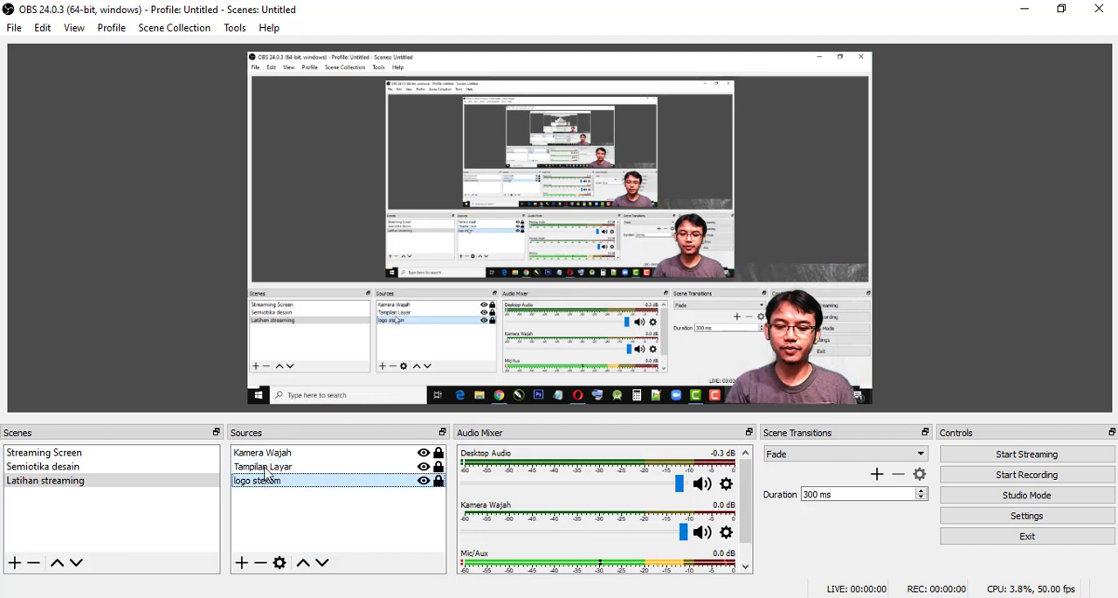
pyautogui.click(257, 455)
pyautogui.click(263, 484)
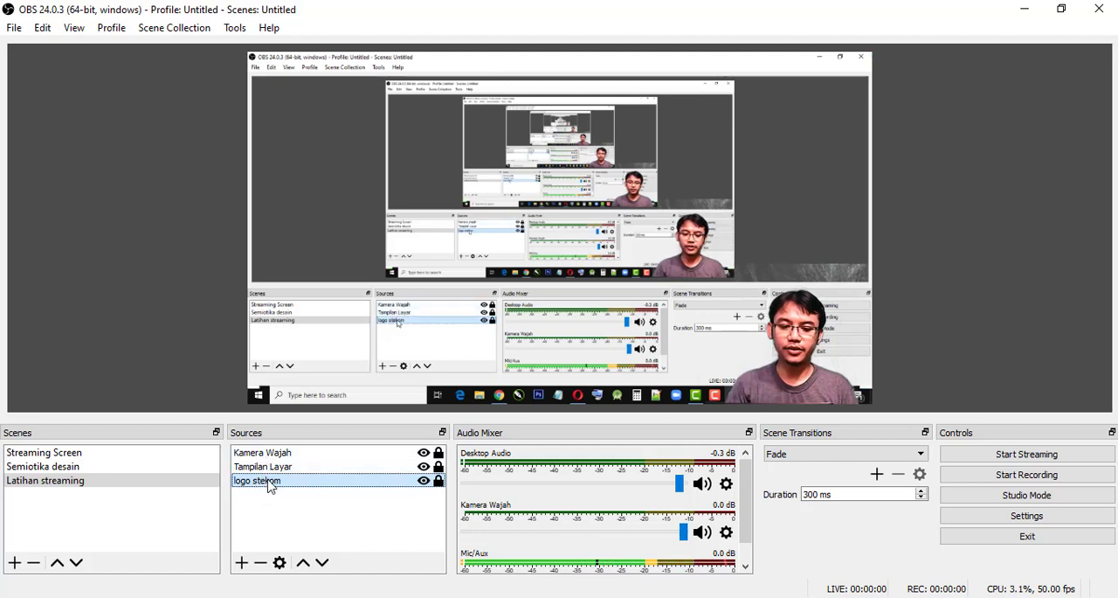
pyautogui.click(303, 563)
pyautogui.click(303, 564)
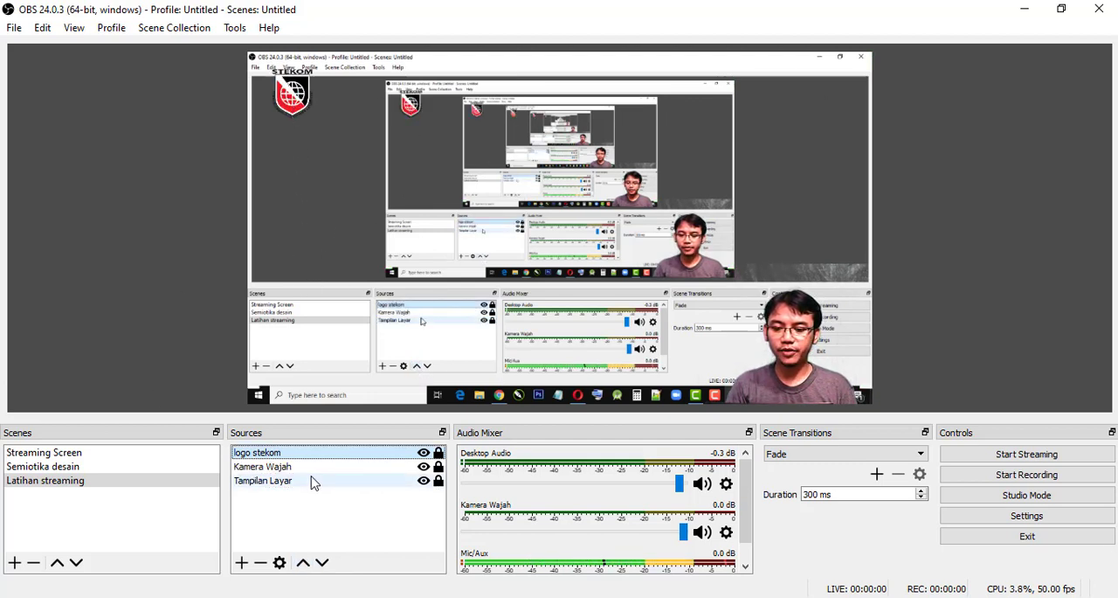
# - Add a Text (GDI+) source under its default name with the text "Percobaan Live Streaming Menggunakan OBS"
pyautogui.click(242, 562)
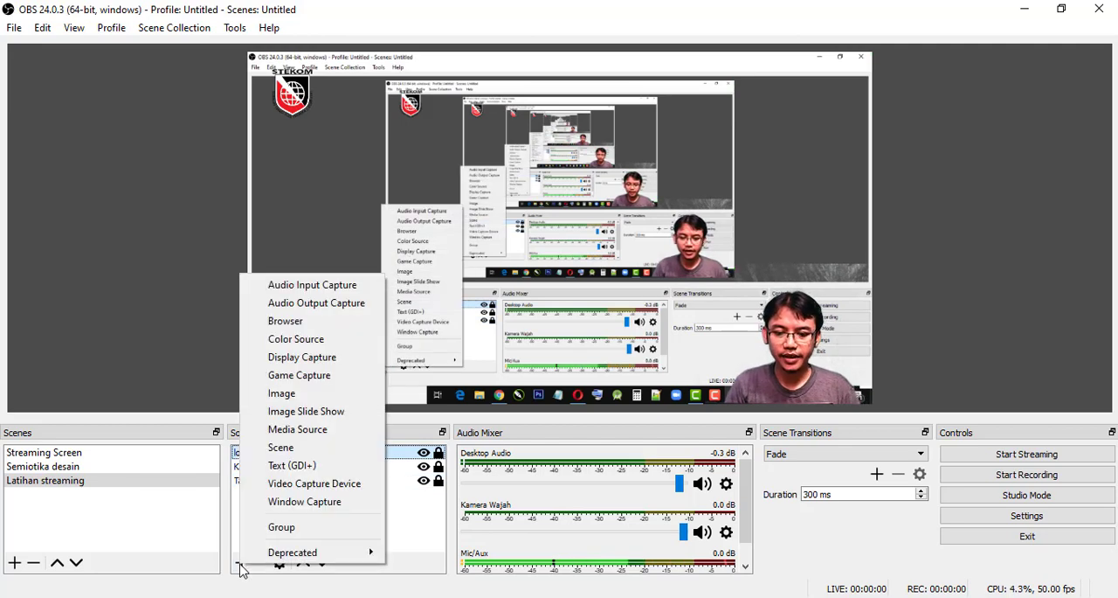
pyautogui.click(293, 465)
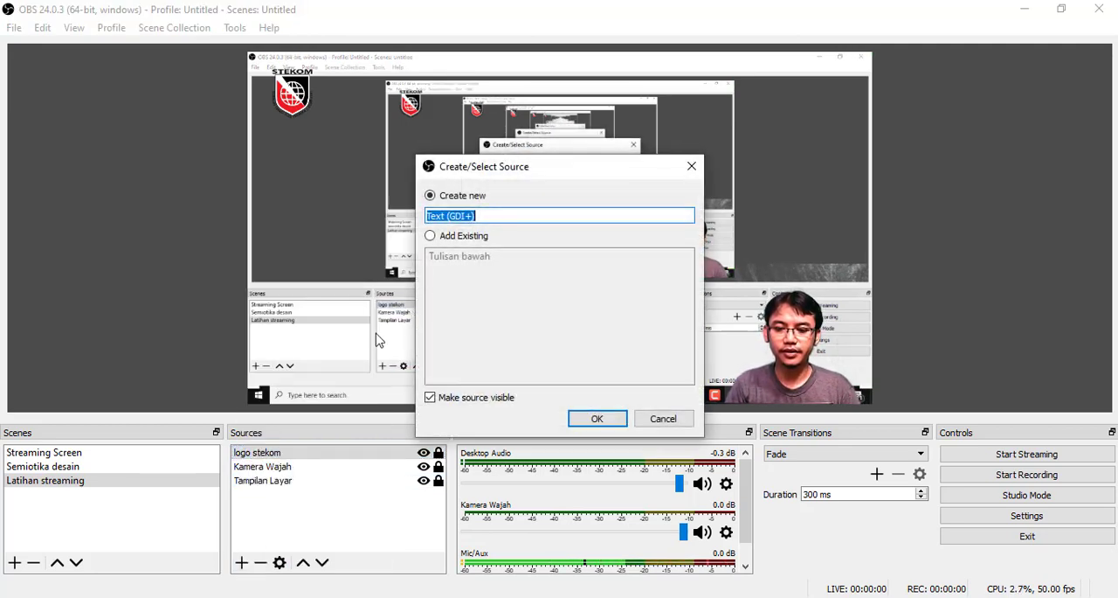
pyautogui.click(597, 418)
pyautogui.click(498, 428)
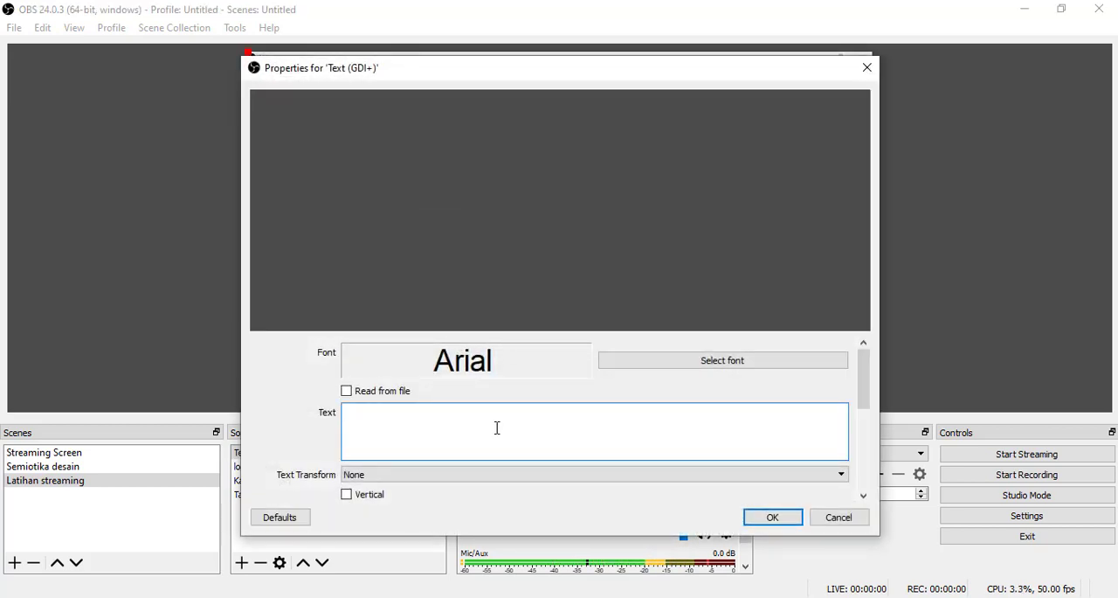
pyautogui.write('Perc')
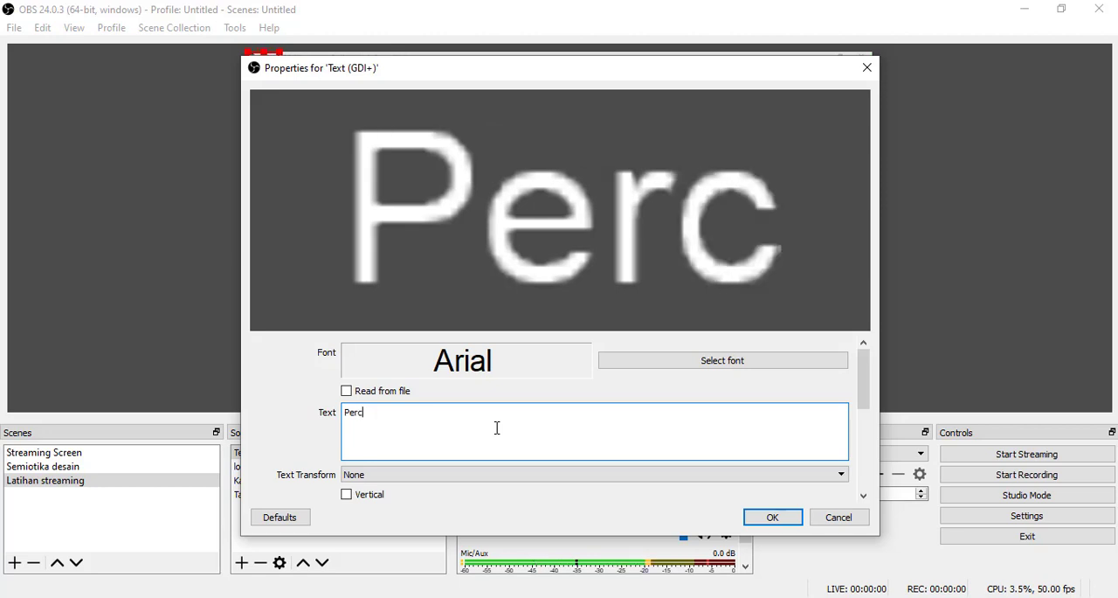
pyautogui.write('obaan Live')
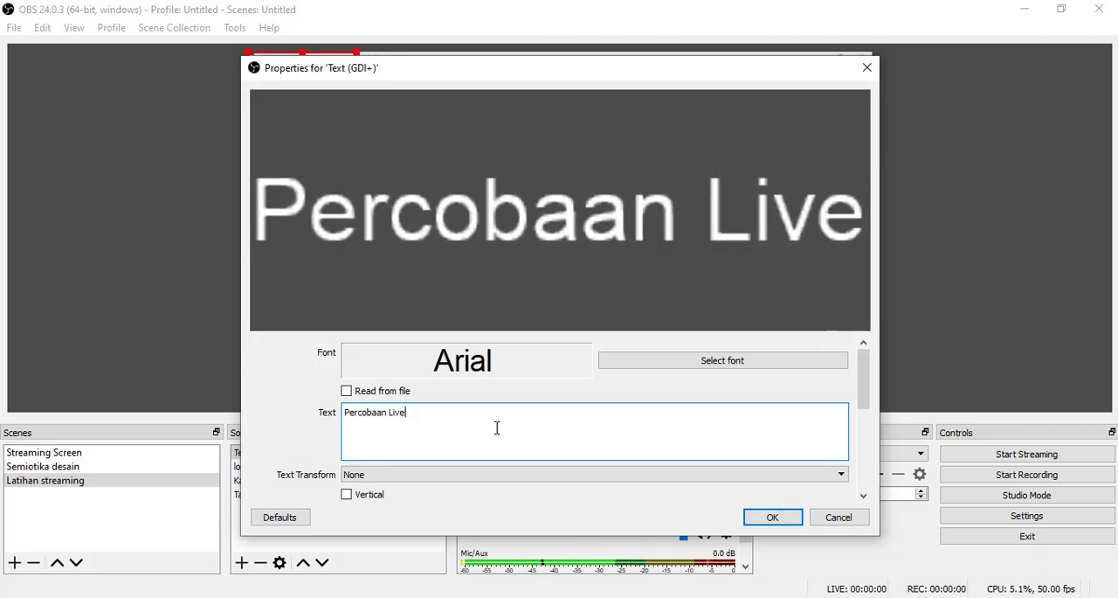
pyautogui.write(' Streaming M')
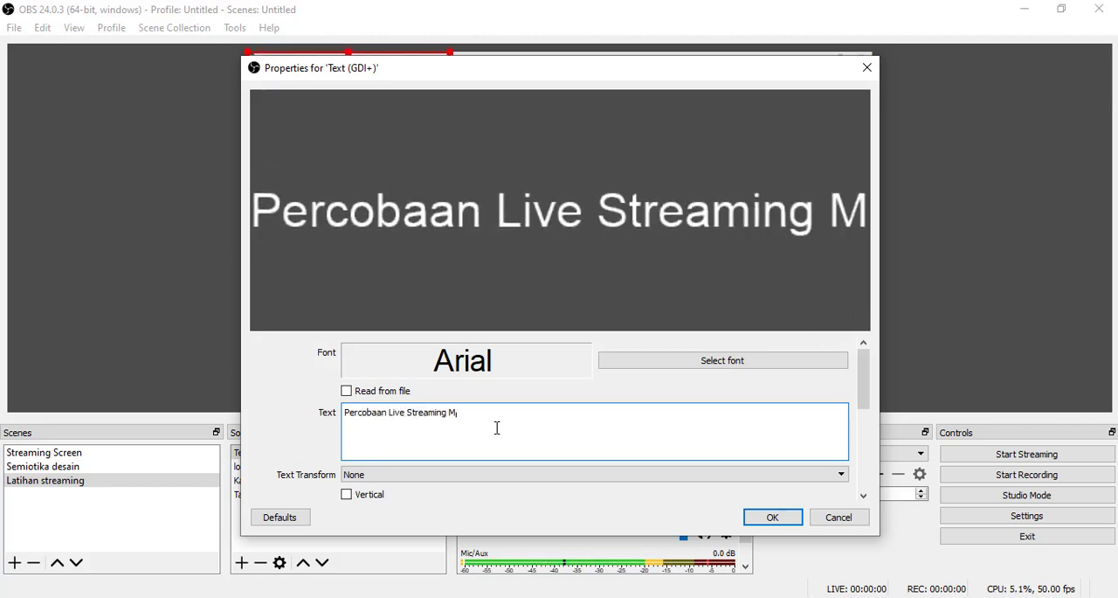
pyautogui.write('enggunakan OBS')
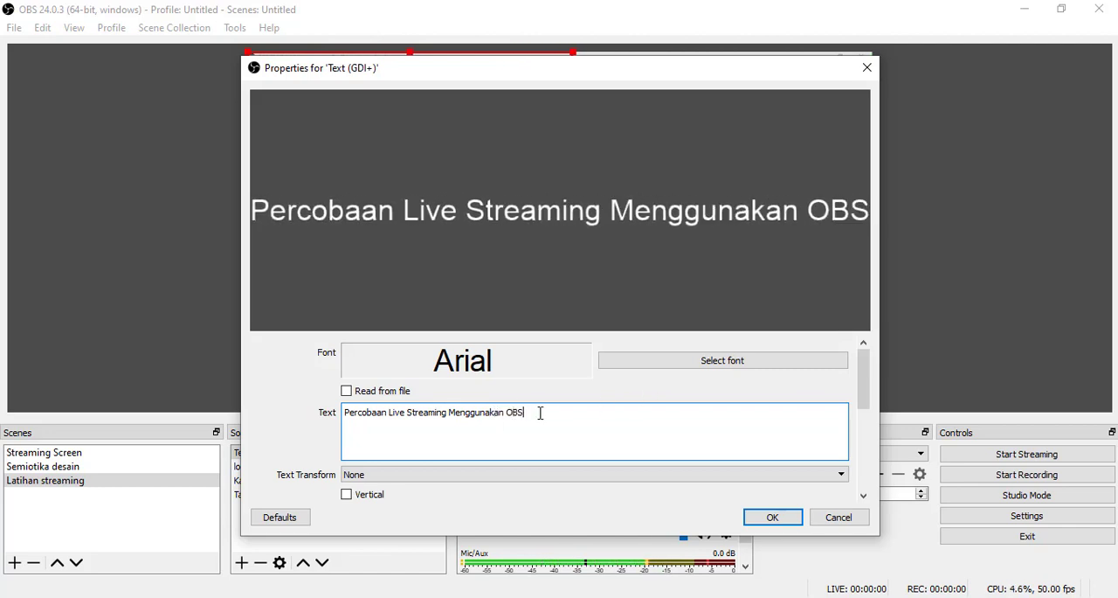
# - Set the text source's font to Arial Bold and accept its properties
pyautogui.click(689, 359)
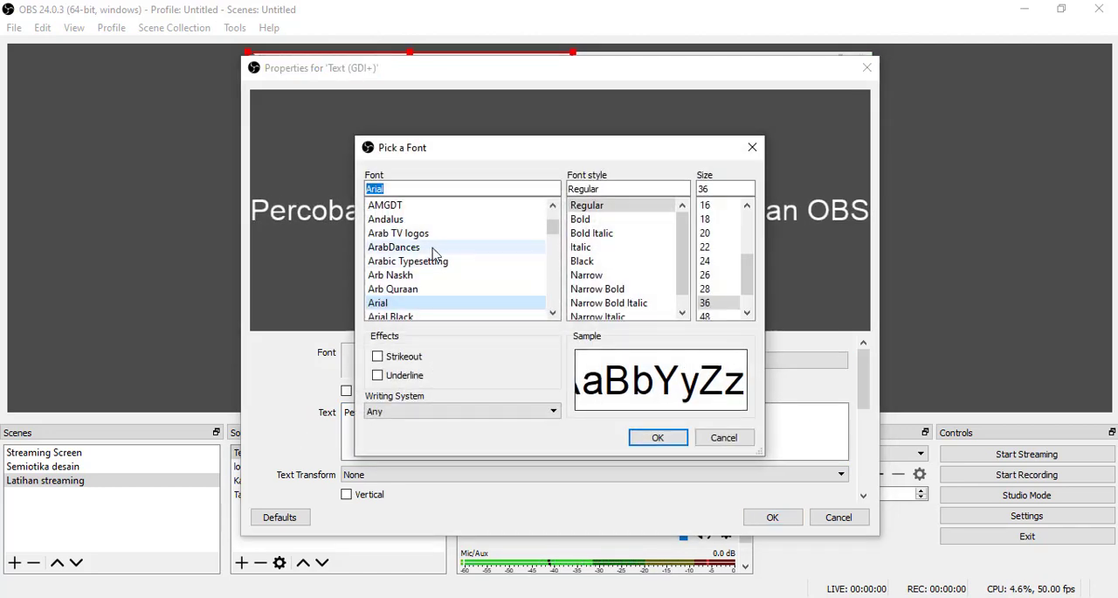
pyautogui.click(399, 219)
pyautogui.click(387, 206)
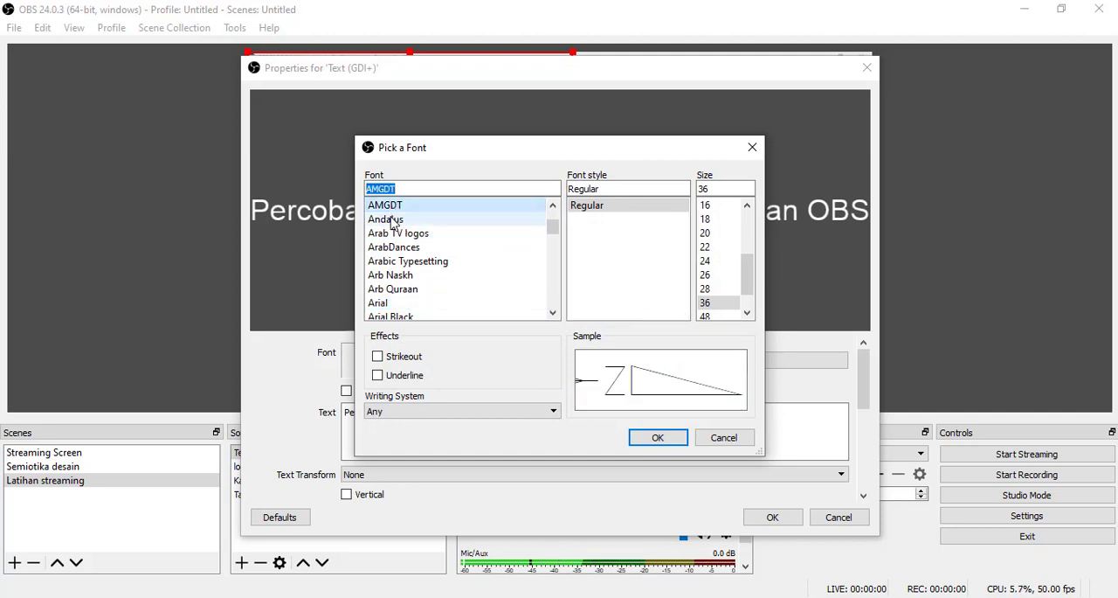
pyautogui.click(393, 233)
pyautogui.click(384, 303)
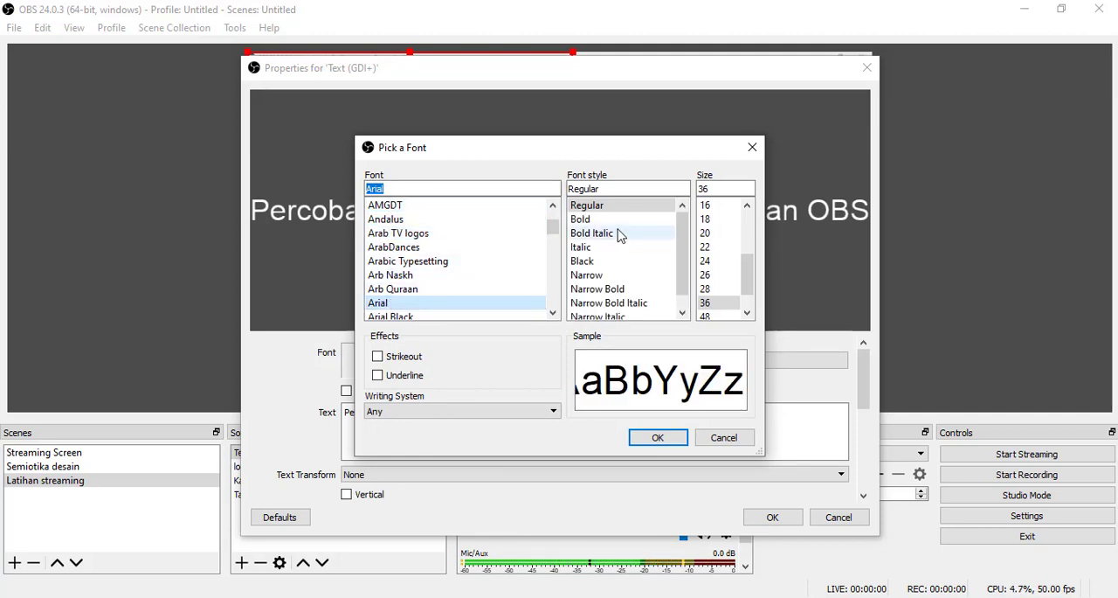
pyautogui.click(587, 219)
pyautogui.click(657, 438)
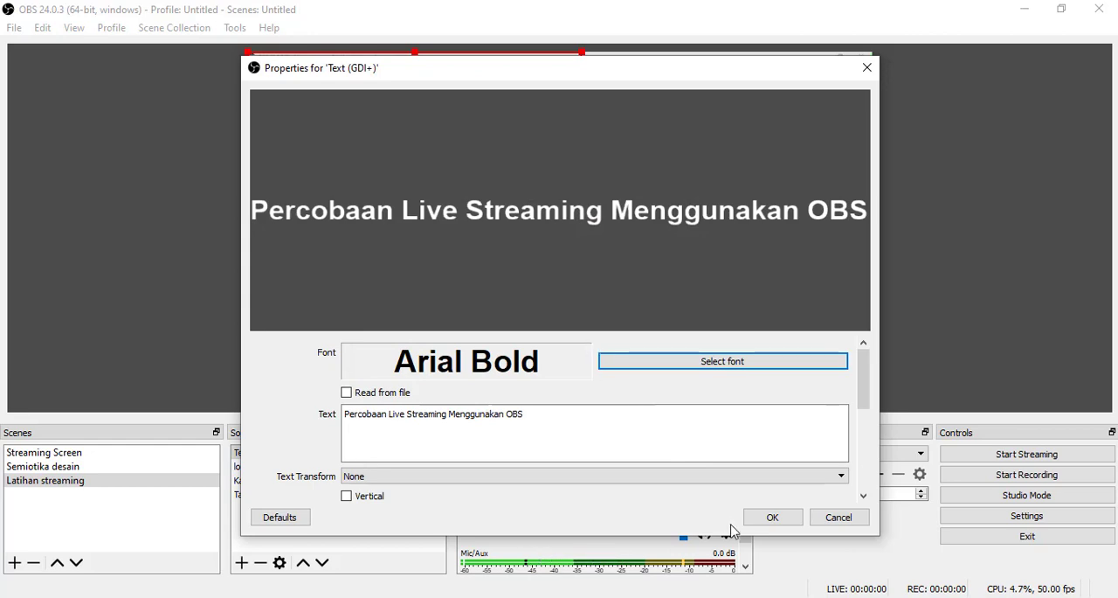
pyautogui.click(764, 521)
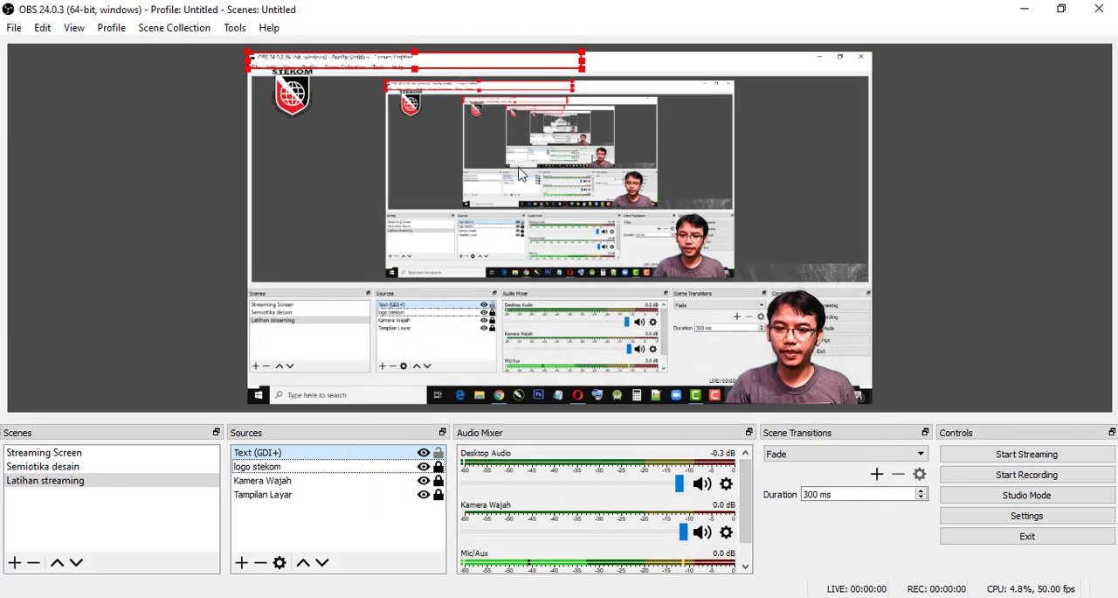
# - Move the text title down near the canvas's lower edge and set its background opacity to 100%
pyautogui.moveTo(395, 79); pyautogui.dragTo(391, 381)
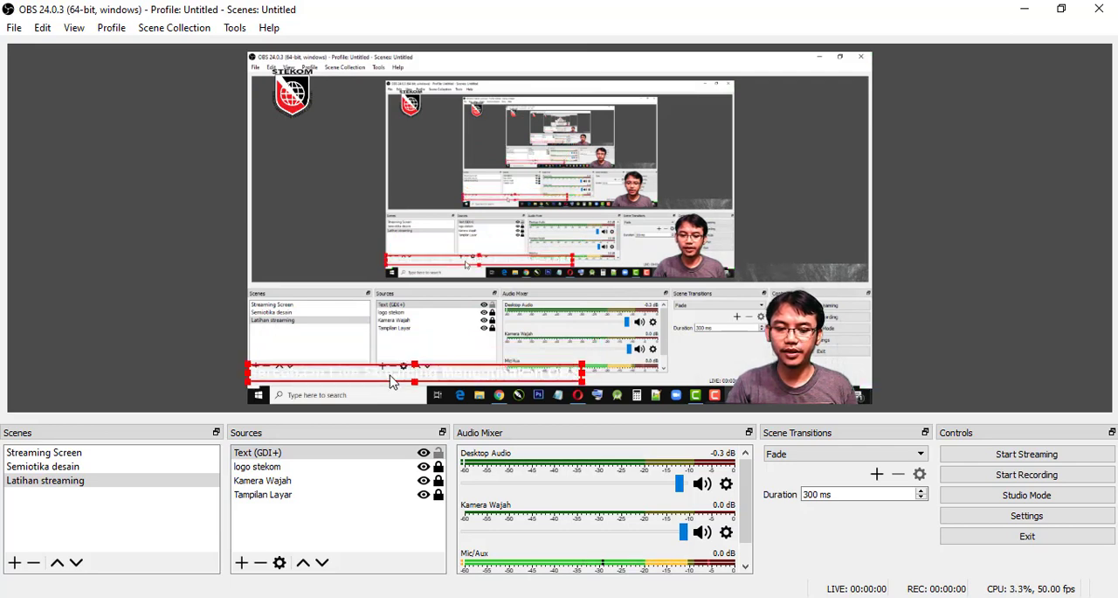
pyautogui.doubleClick(267, 458)
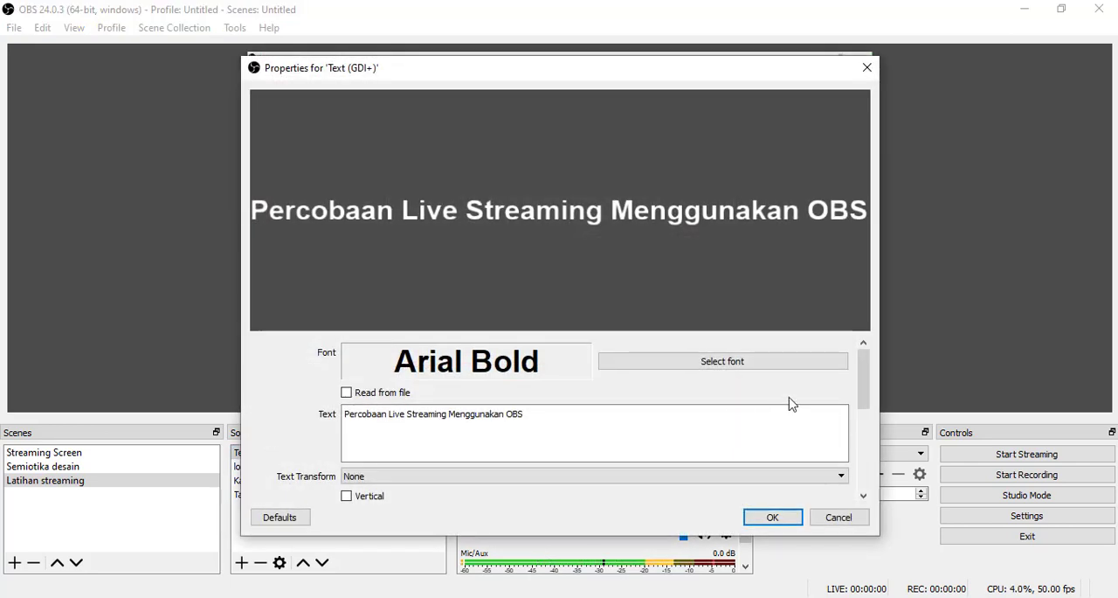
pyautogui.moveTo(861, 376); pyautogui.dragTo(867, 414)
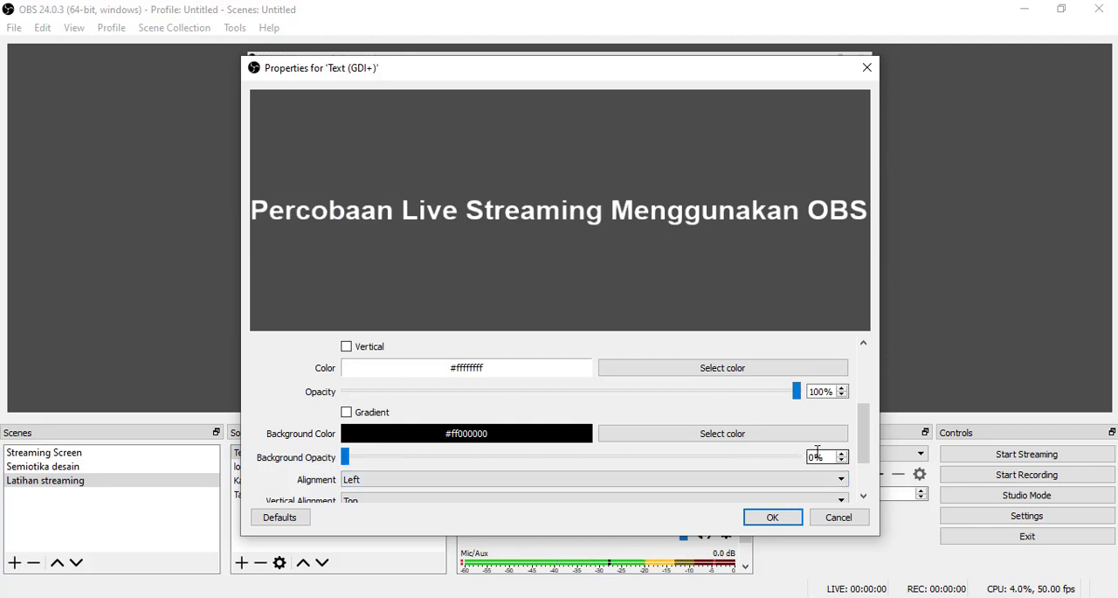
pyautogui.moveTo(356, 468); pyautogui.dragTo(822, 470)
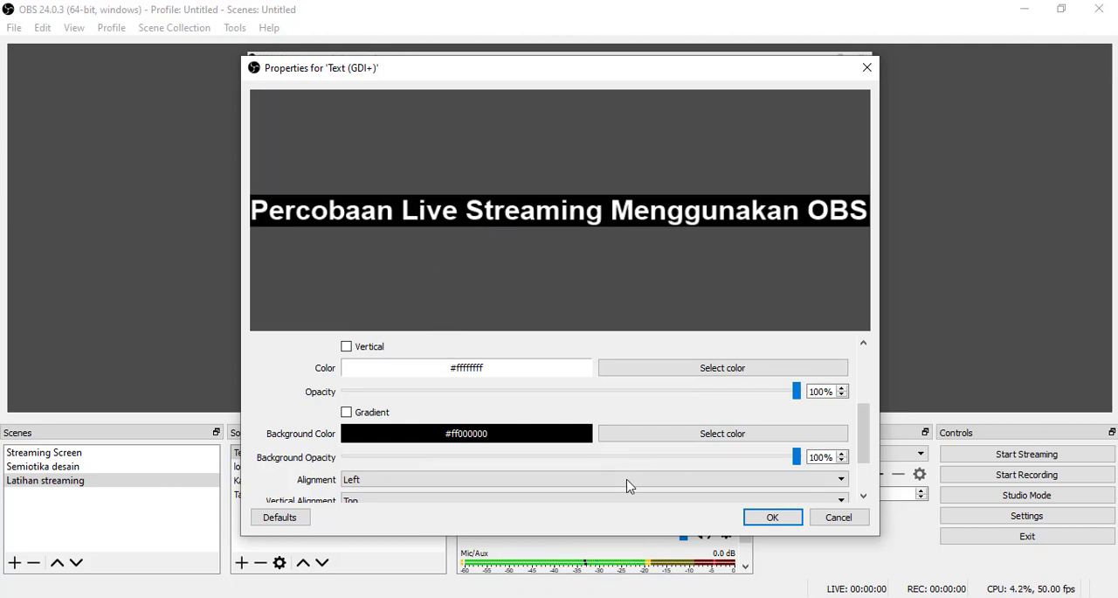
# - Pad the title text "Percobaan Live Streaming Menggunakan OBS" with spaces before and after it
pyautogui.moveTo(863, 442); pyautogui.dragTo(865, 383)
pyautogui.click(342, 415)
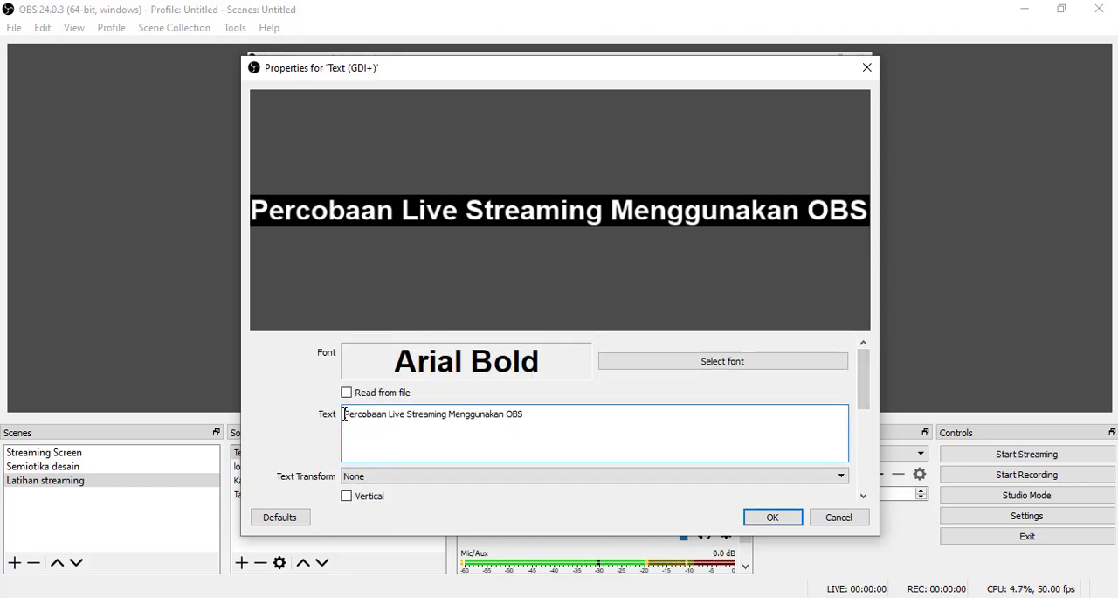
pyautogui.click(537, 414)
pyautogui.click(350, 414)
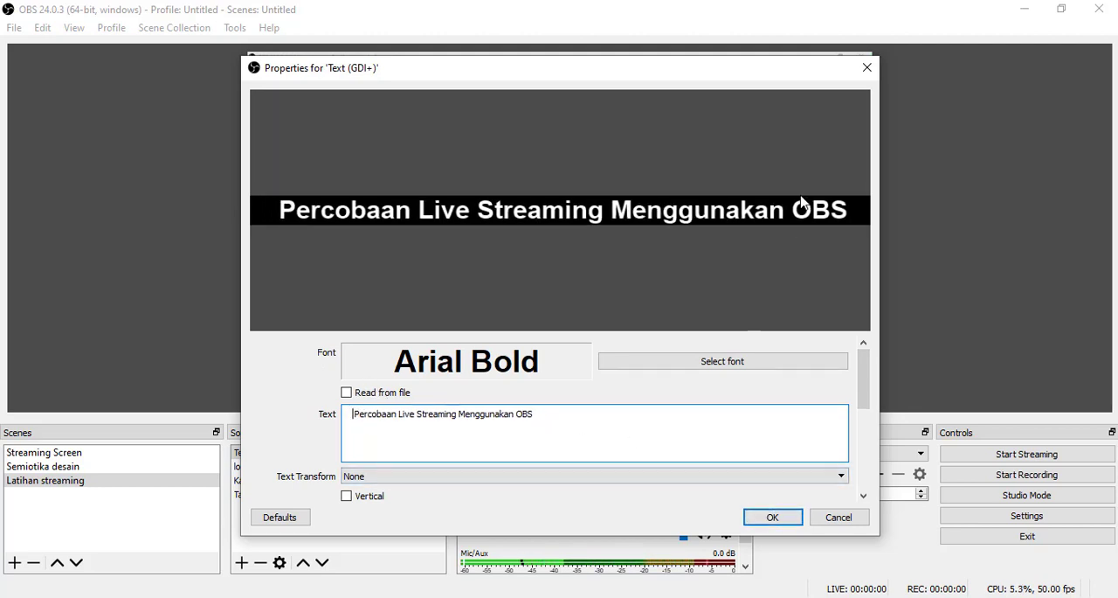
pyautogui.click(544, 411)
# - Set the title's text color to yellow (#ffff00) and accept the text properties
pyautogui.moveTo(862, 367); pyautogui.dragTo(859, 427)
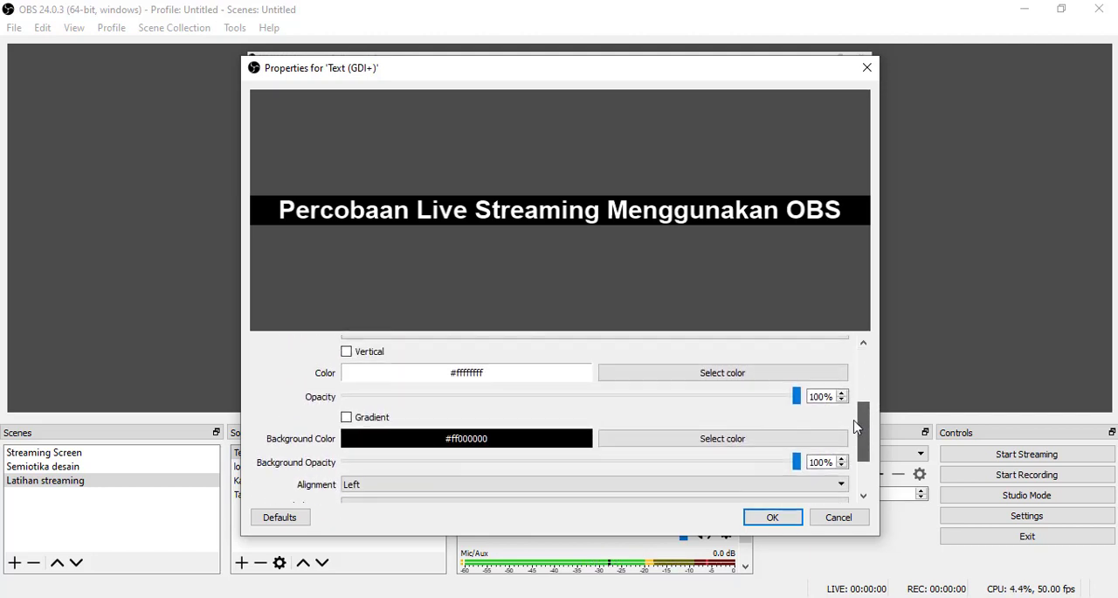
pyautogui.click(649, 375)
pyautogui.click(527, 244)
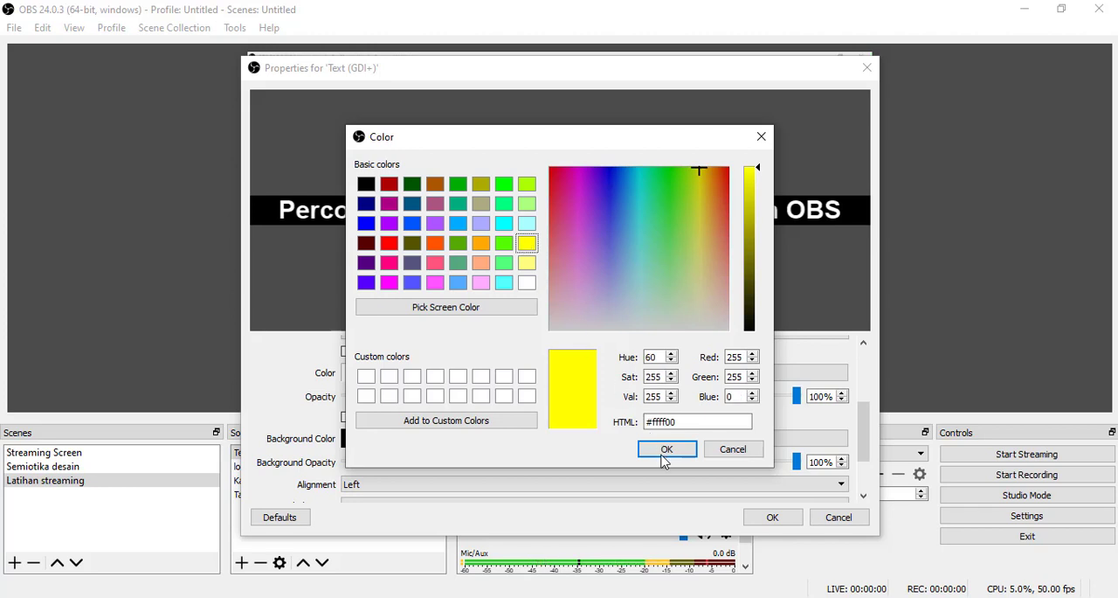
pyautogui.click(665, 451)
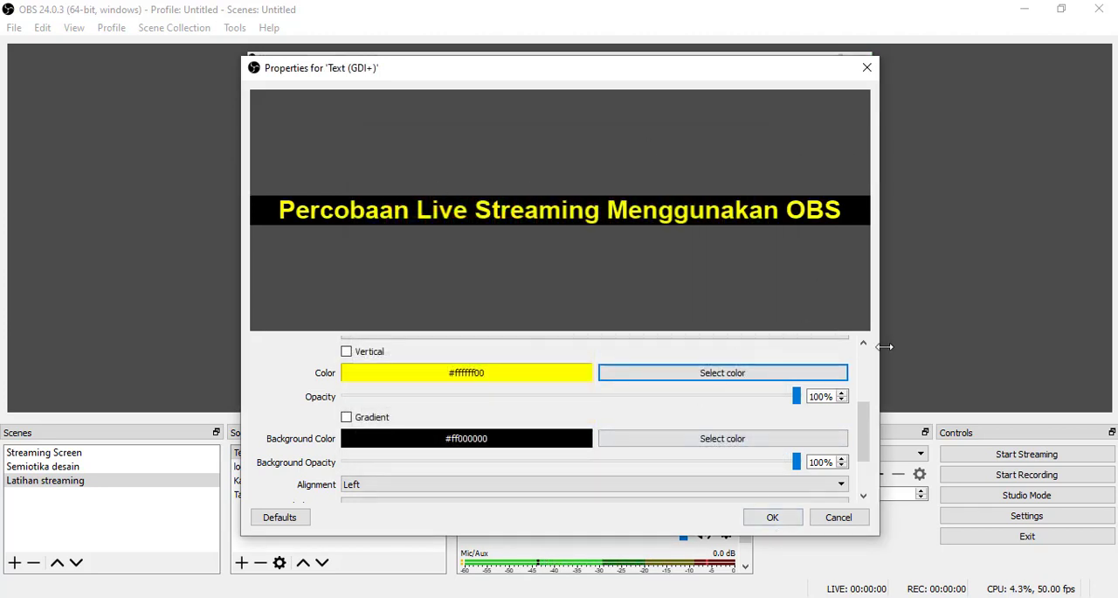
pyautogui.moveTo(865, 429); pyautogui.dragTo(857, 384)
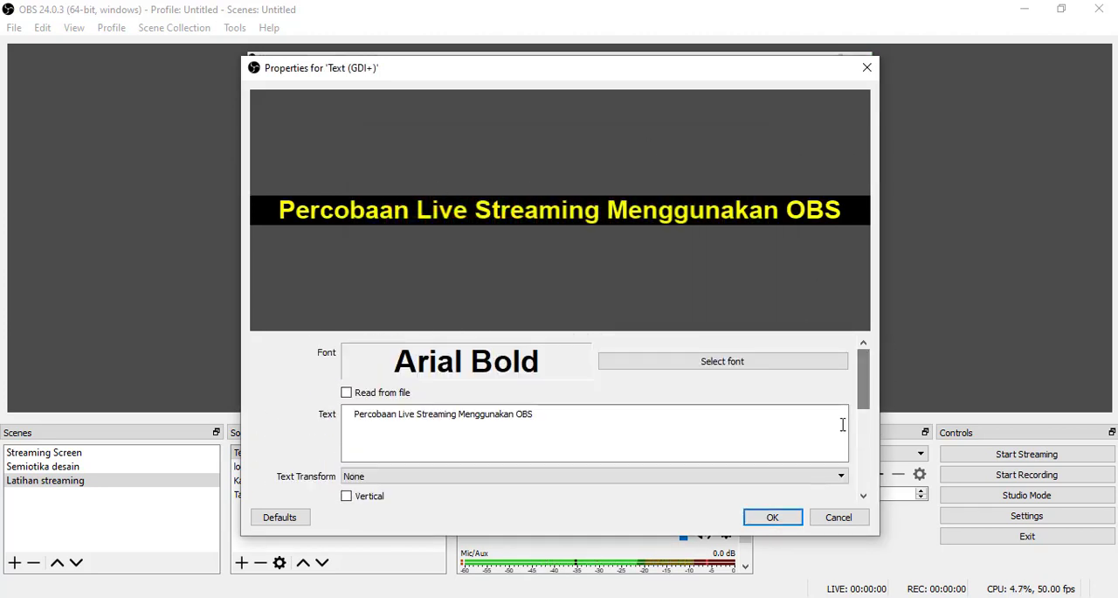
pyautogui.click(773, 517)
# - Place the title along the canvas's bottom edge, enlarge it until it reaches the webcam image, and lock the text source
pyautogui.moveTo(585, 374); pyautogui.dragTo(590, 393)
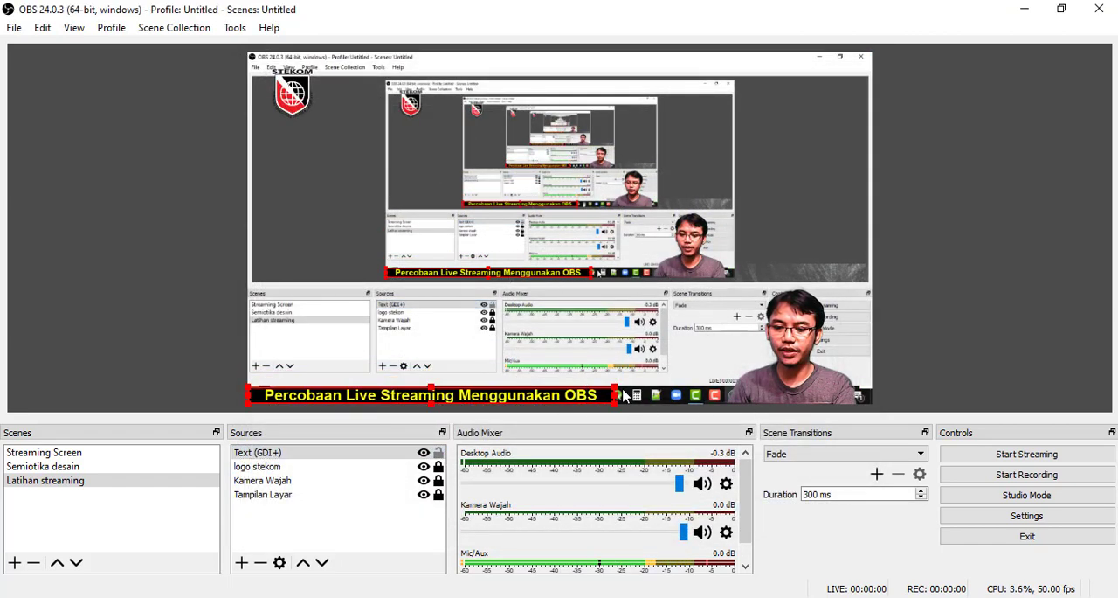
pyautogui.moveTo(619, 395); pyautogui.dragTo(667, 384)
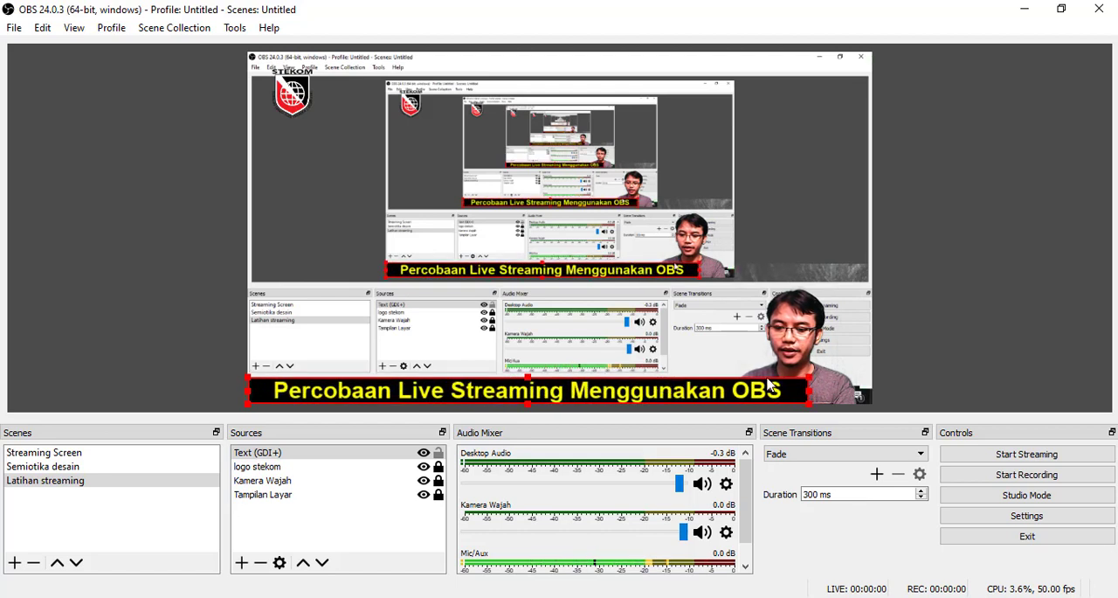
pyautogui.moveTo(809, 382); pyautogui.dragTo(743, 397)
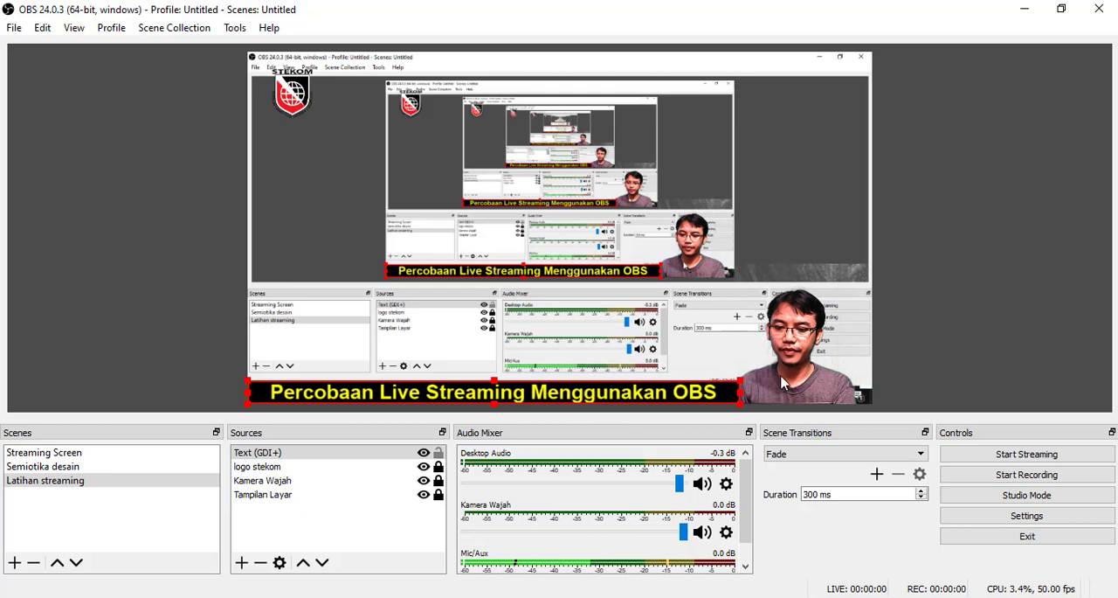
pyautogui.click(782, 382)
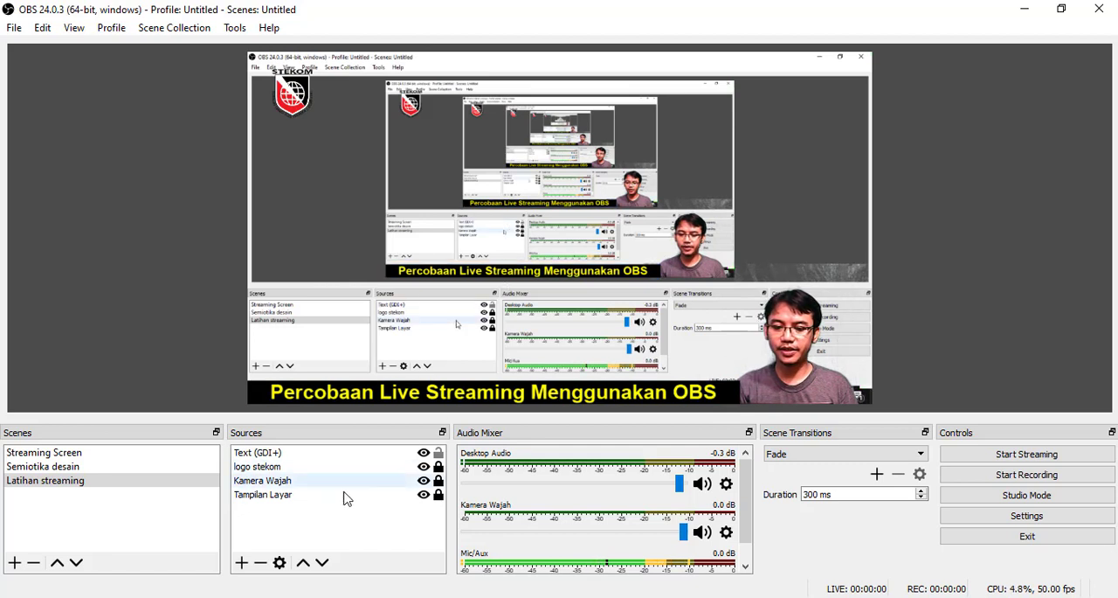
pyautogui.click(439, 452)
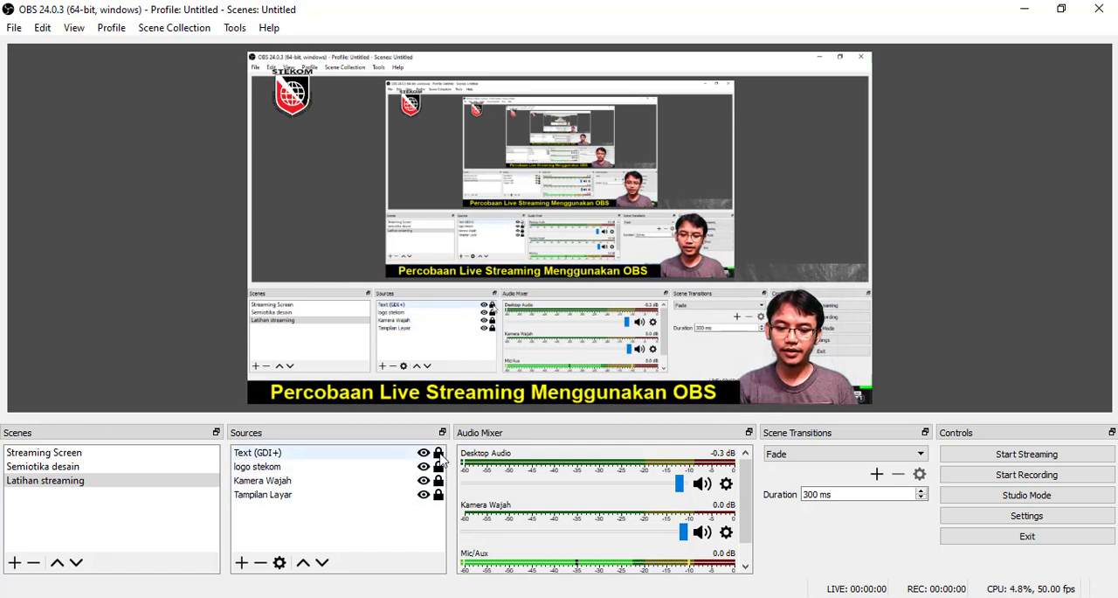
# - Move the "Kamera Wajah" source above "Text (GDI+)" to the front of the source order
pyautogui.click(274, 481)
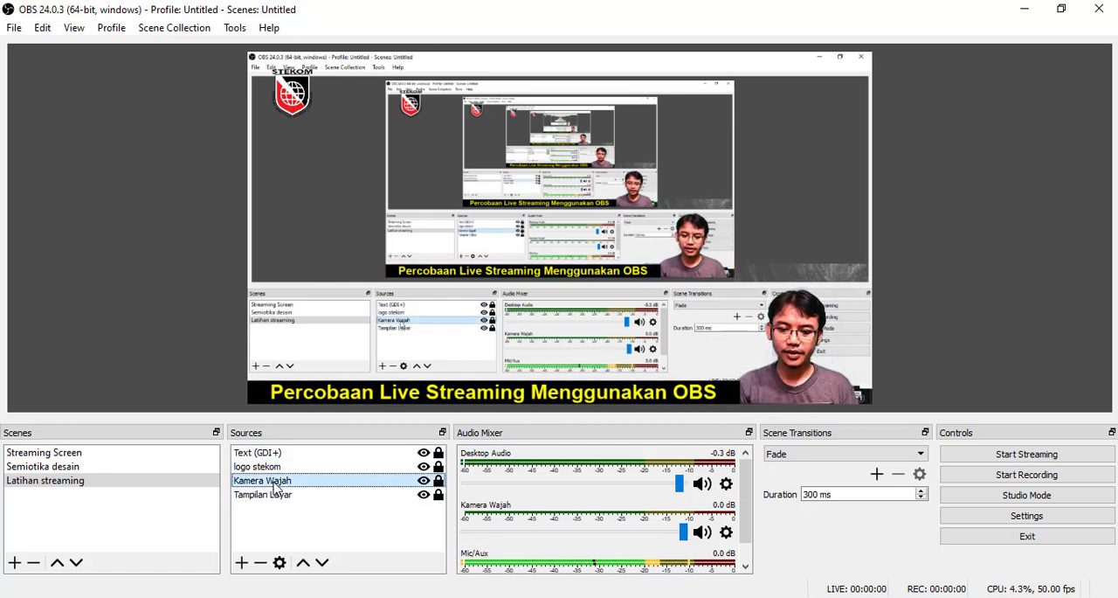
pyautogui.click(303, 563)
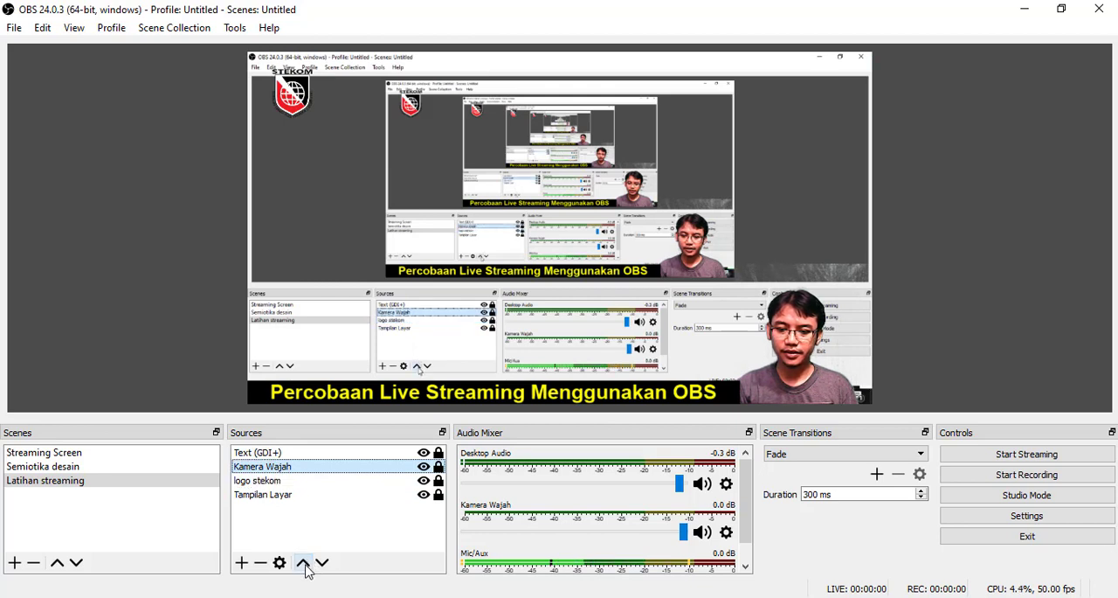
pyautogui.click(303, 563)
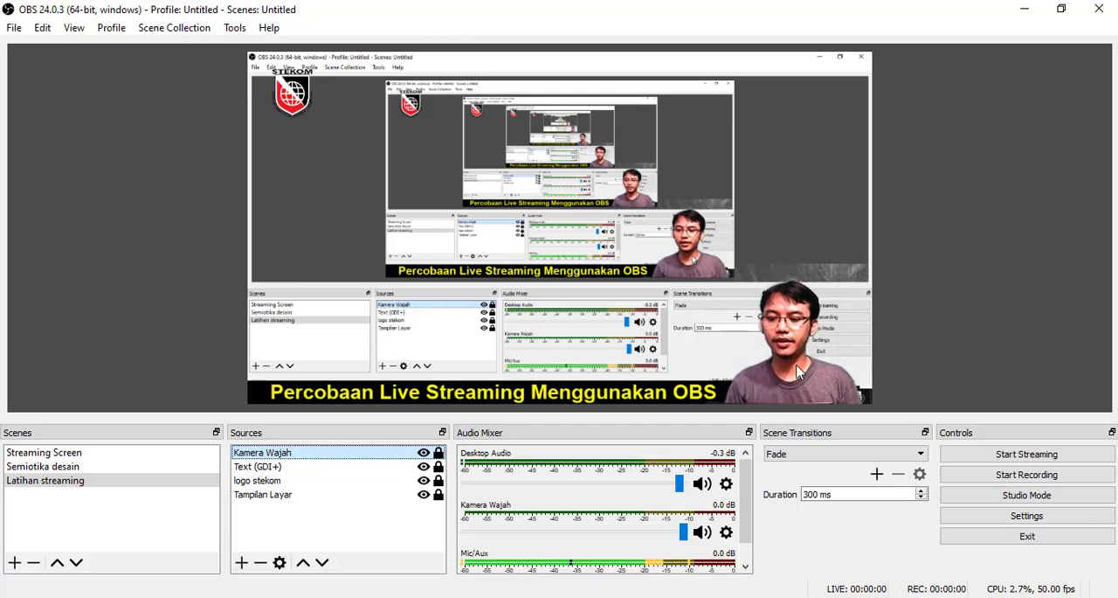
pyautogui.click(802, 165)
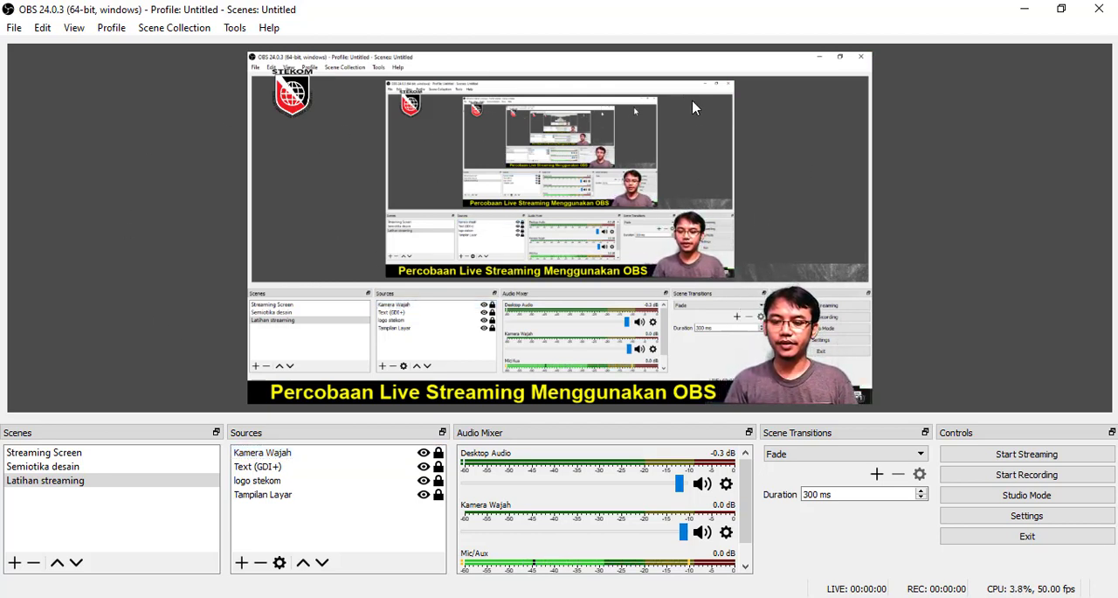
pyautogui.click(242, 561)
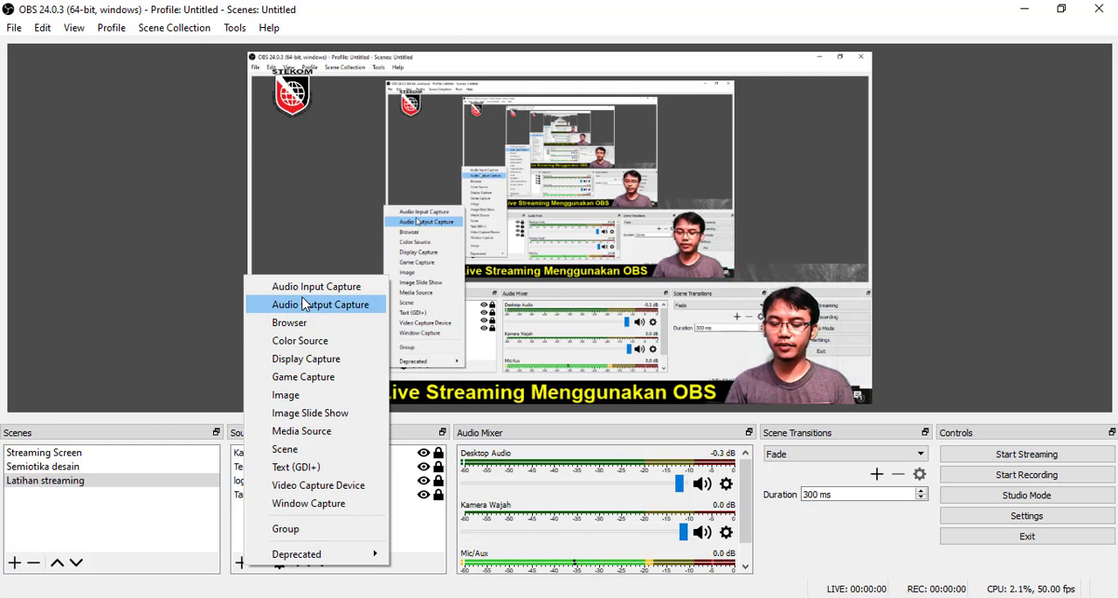
pyautogui.click(236, 546)
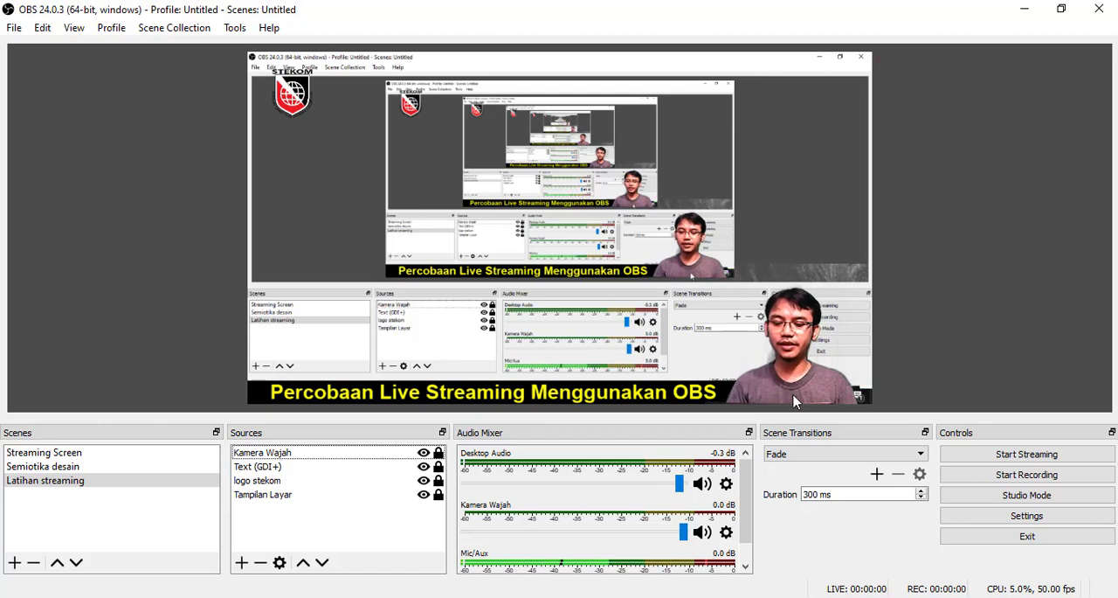
# - Create a new Image source named "KULIAH ONLINE"
pyautogui.click(241, 561)
pyautogui.click(295, 395)
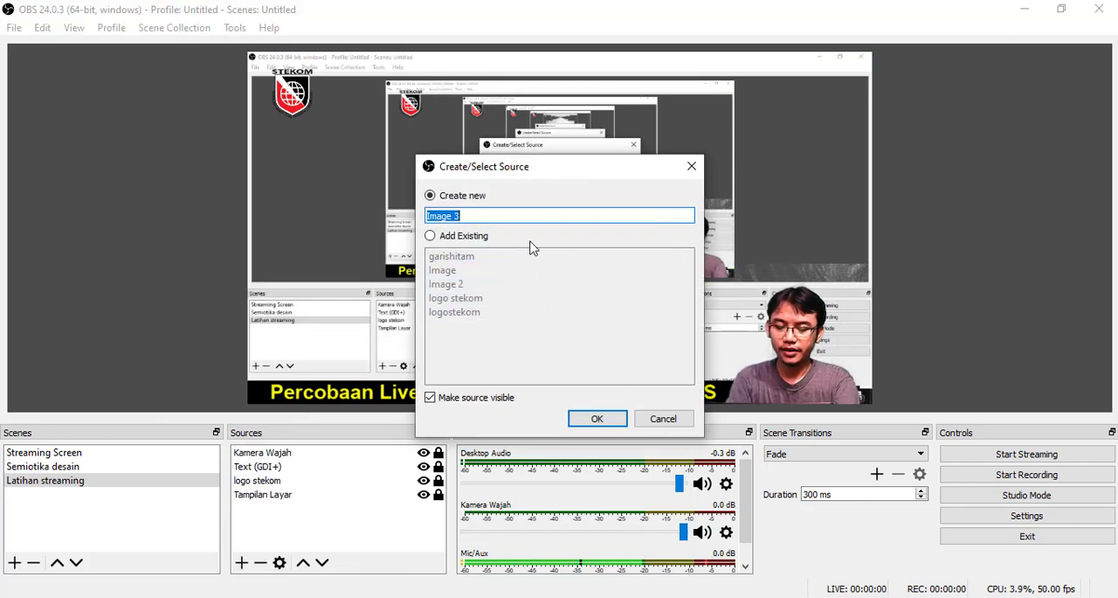
pyautogui.write('KULIAH ONLINE')
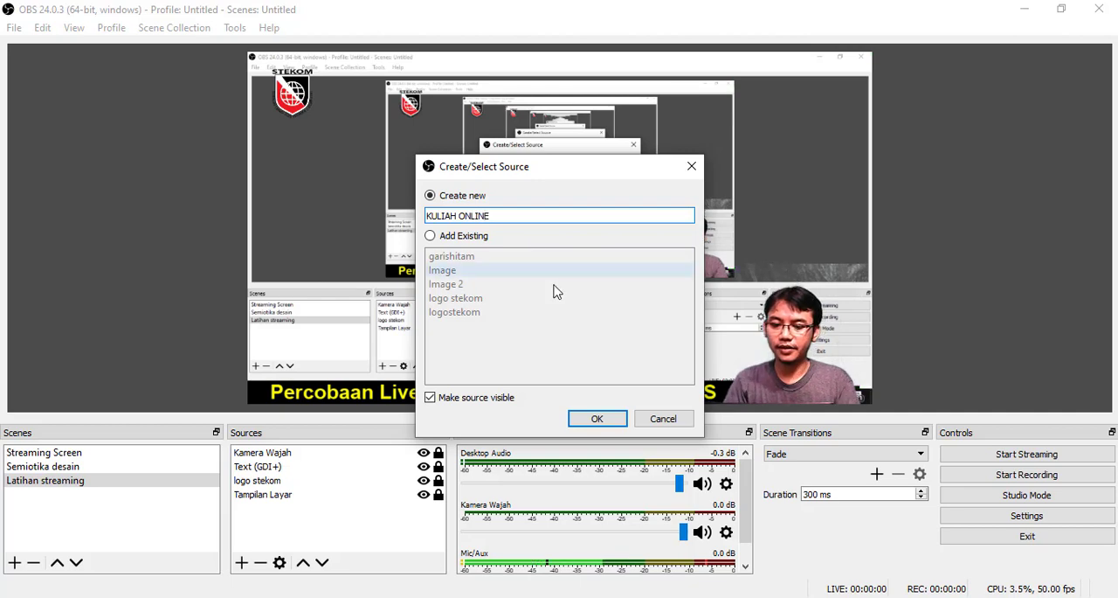
pyautogui.click(597, 418)
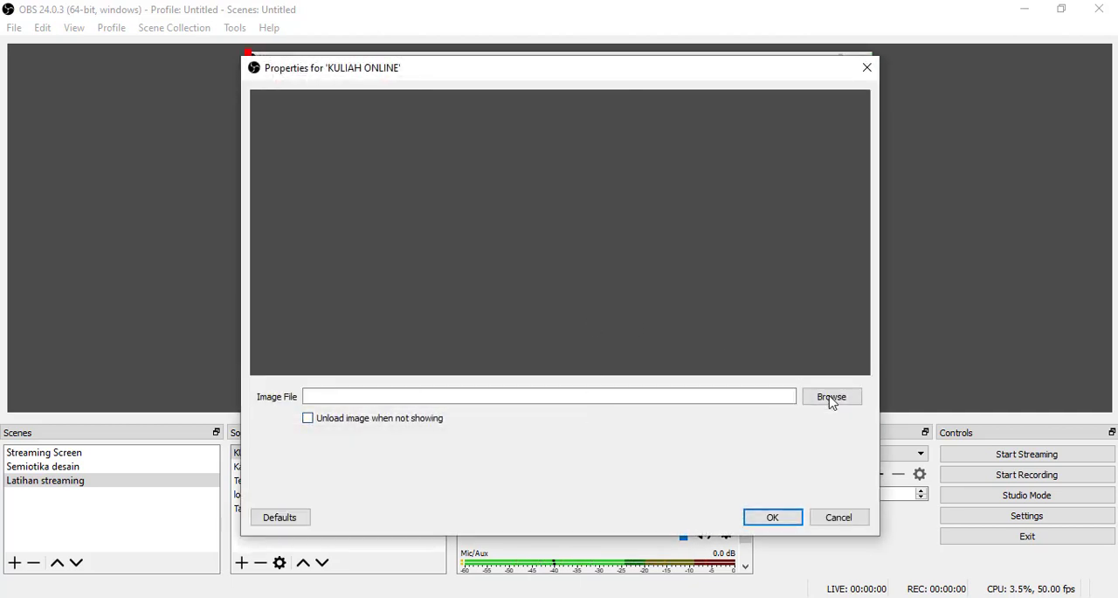
# - Load the "kuliah online" picture from the Pictures folder as the source's image file
pyautogui.click(832, 397)
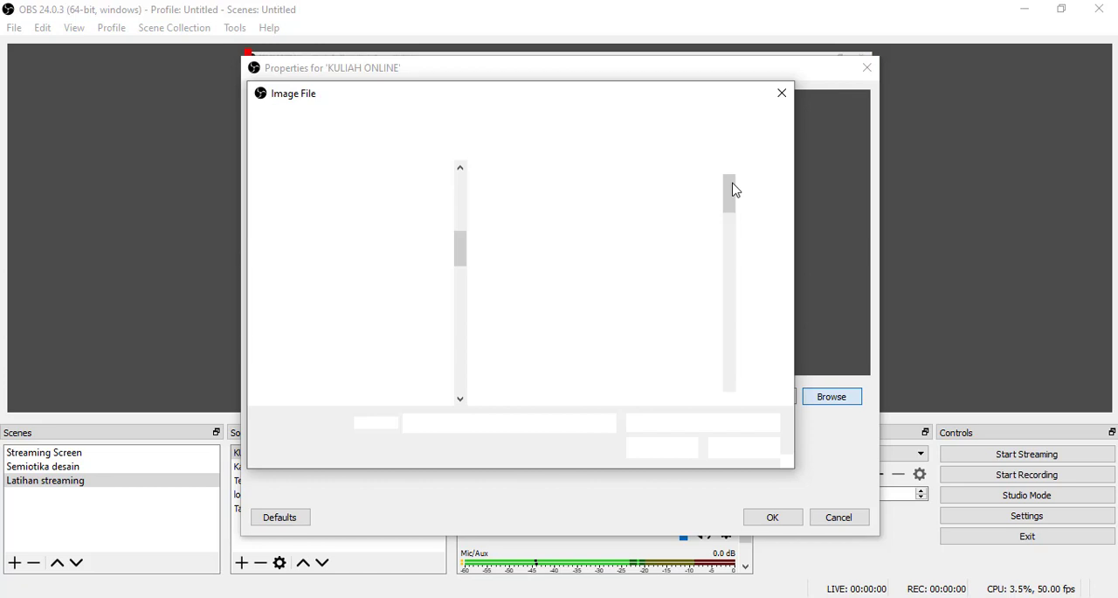
pyautogui.moveTo(735, 191); pyautogui.dragTo(732, 278)
pyautogui.click(666, 271)
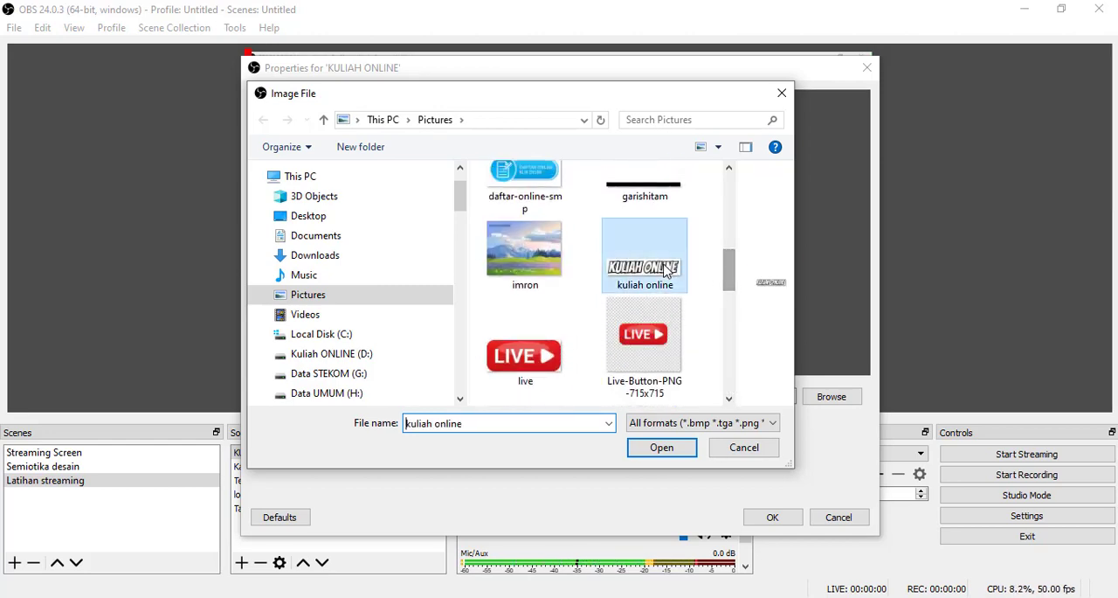
pyautogui.click(668, 448)
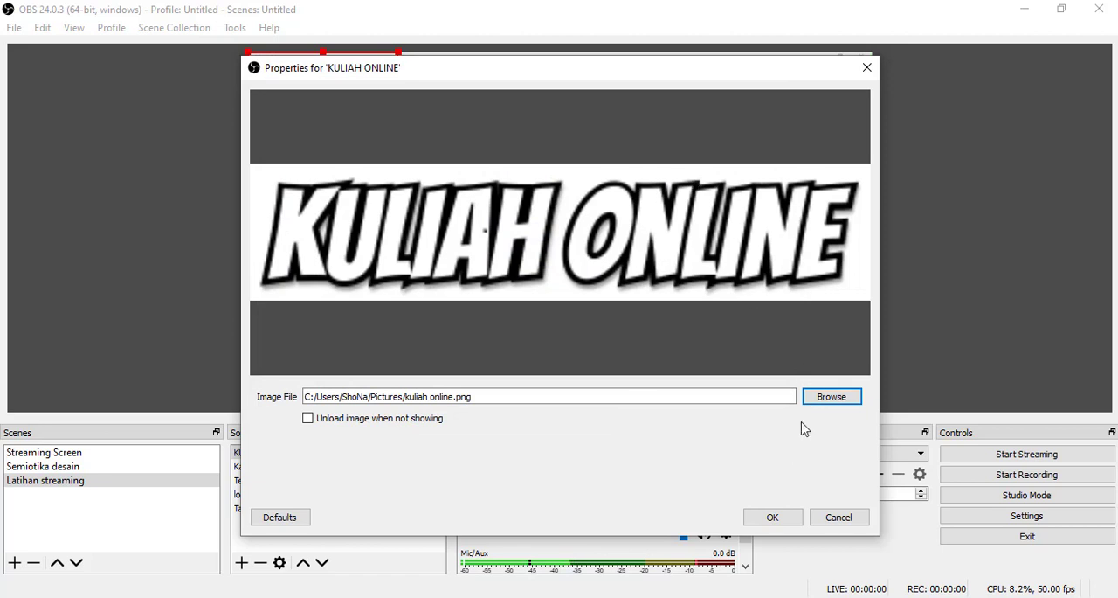
# - Change the source's image file to "logo stekom3" from the Pictures folder and accept the properties
pyautogui.click(831, 398)
pyautogui.moveTo(732, 183); pyautogui.dragTo(723, 329)
pyautogui.click(645, 231)
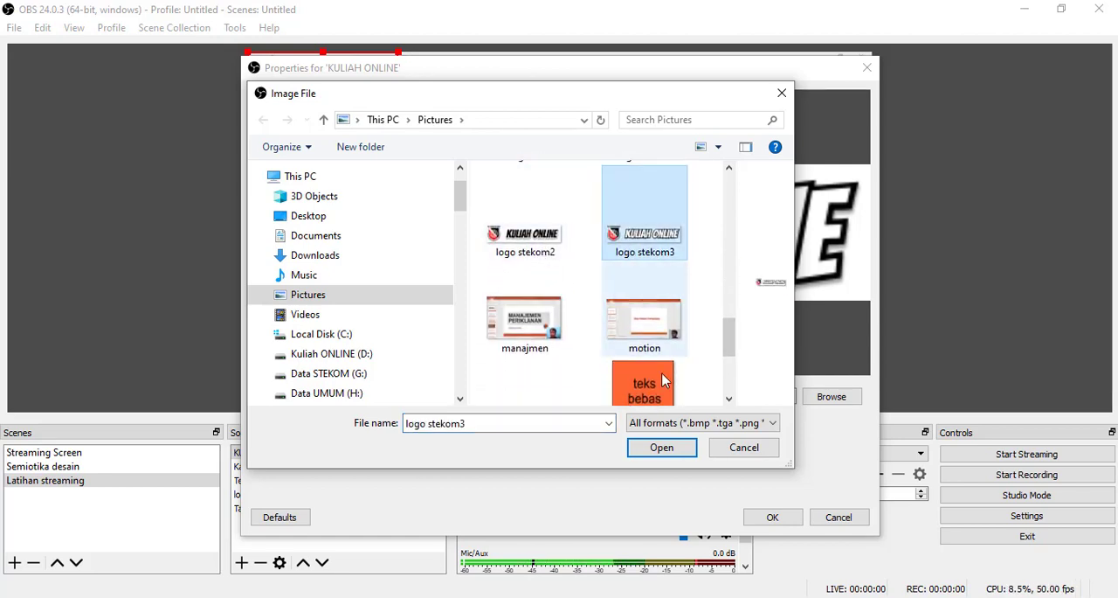
pyautogui.click(661, 448)
pyautogui.click(773, 517)
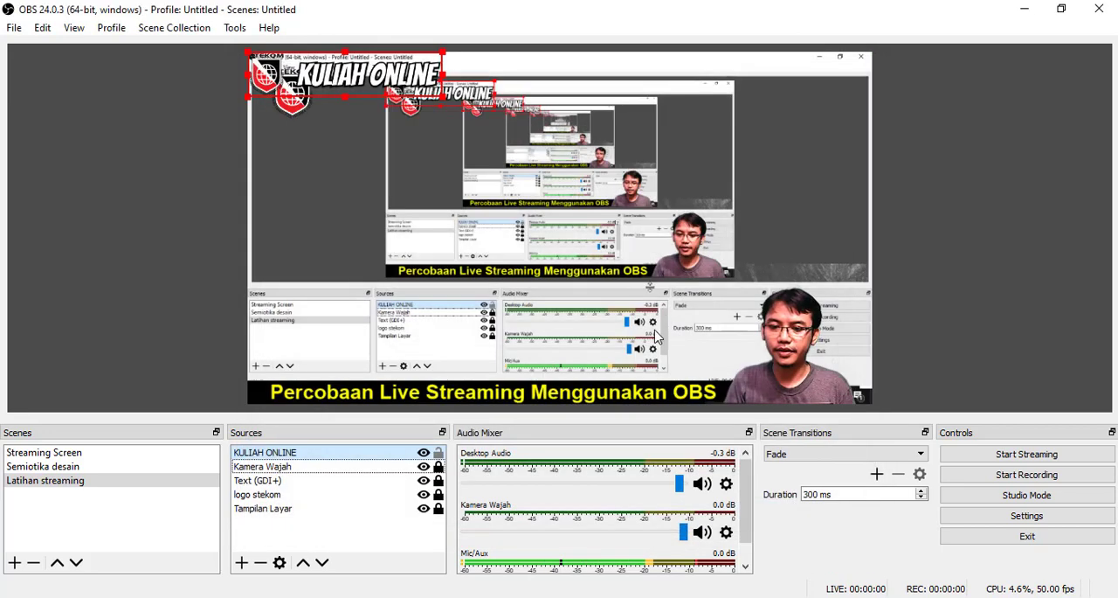
# - Hide the "logo stekom" source and position the "KULIAH ONLINE" image in its place near the canvas's upper-left corner
pyautogui.moveTo(425, 164); pyautogui.dragTo(426, 167)
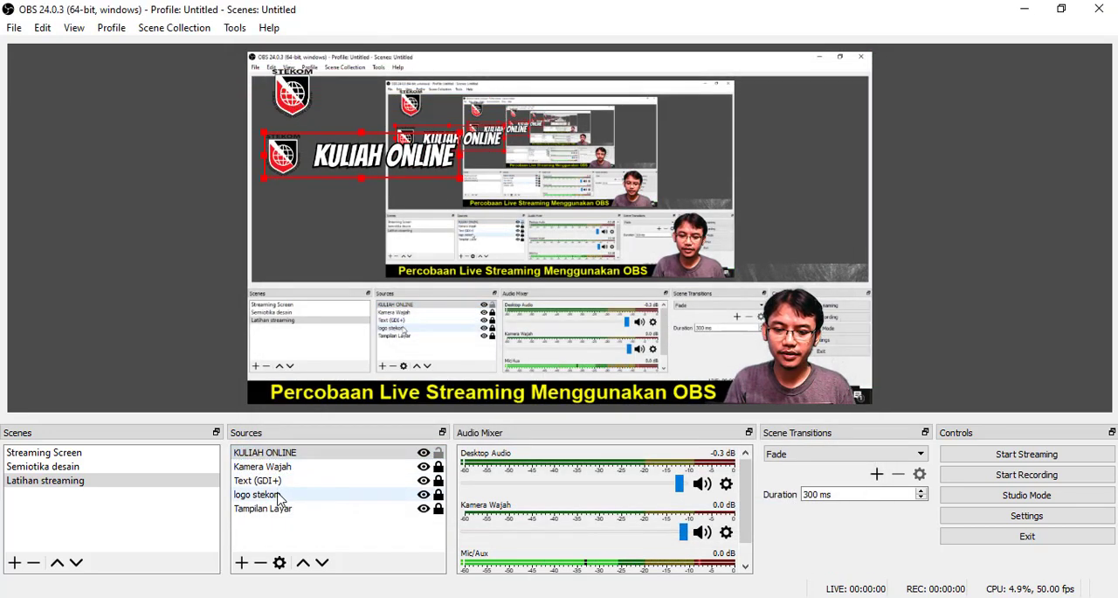
pyautogui.click(352, 496)
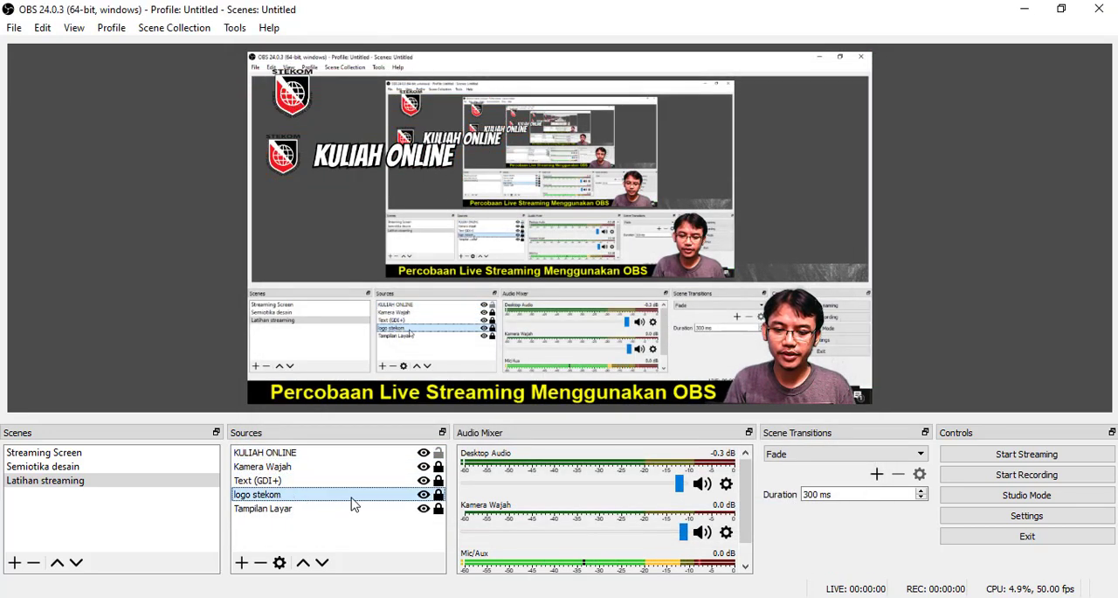
pyautogui.click(423, 495)
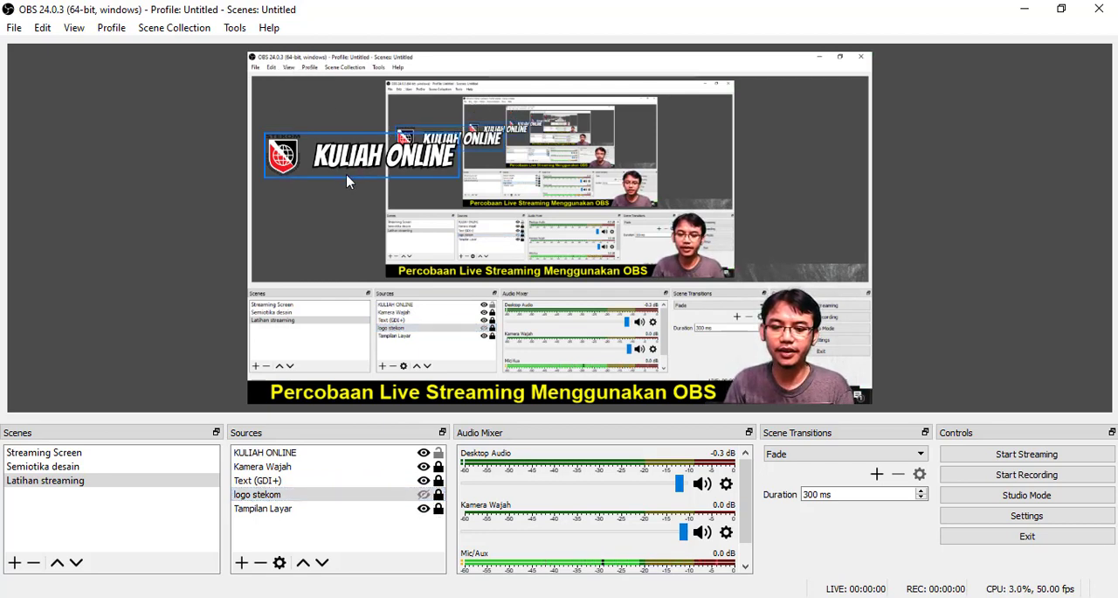
pyautogui.moveTo(343, 163); pyautogui.dragTo(350, 107)
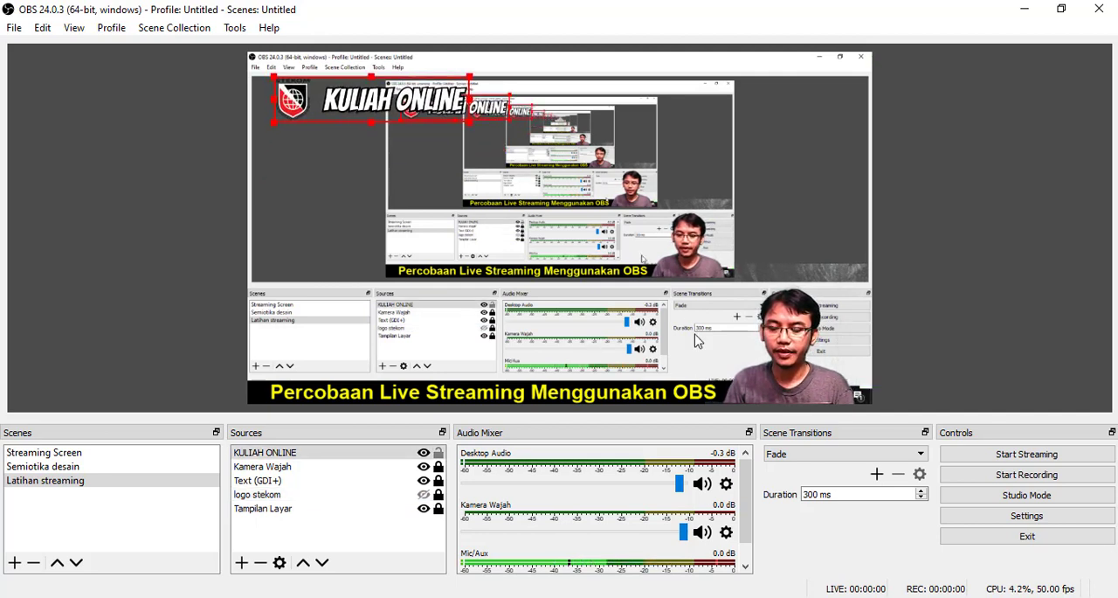
# - Add a new Image source under the suggested name and load the "nama" picture from the Pictures folder
pyautogui.click(242, 562)
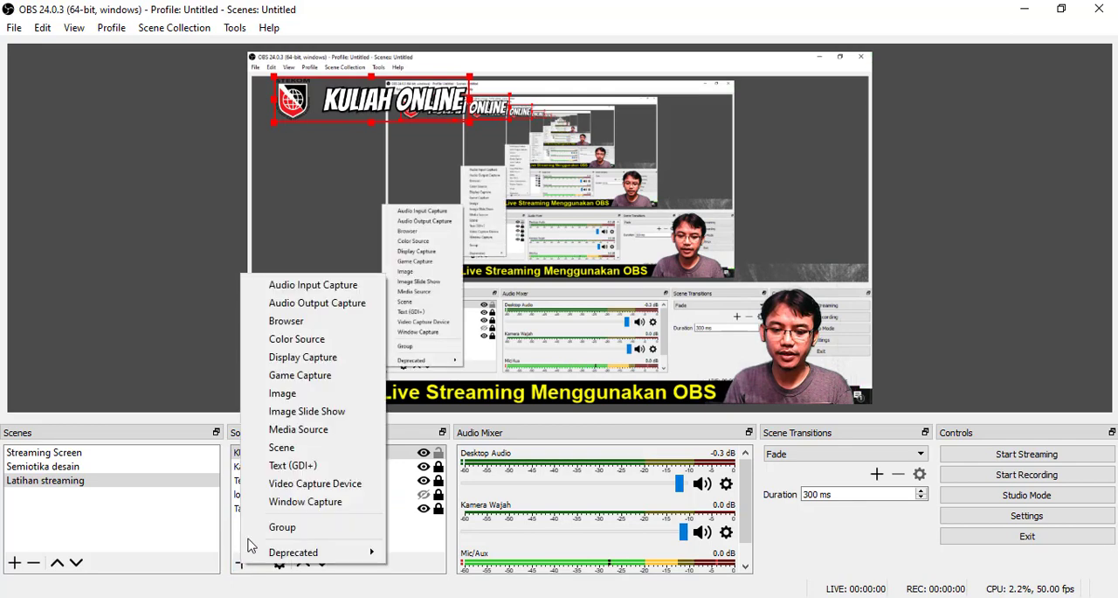
pyautogui.click(297, 394)
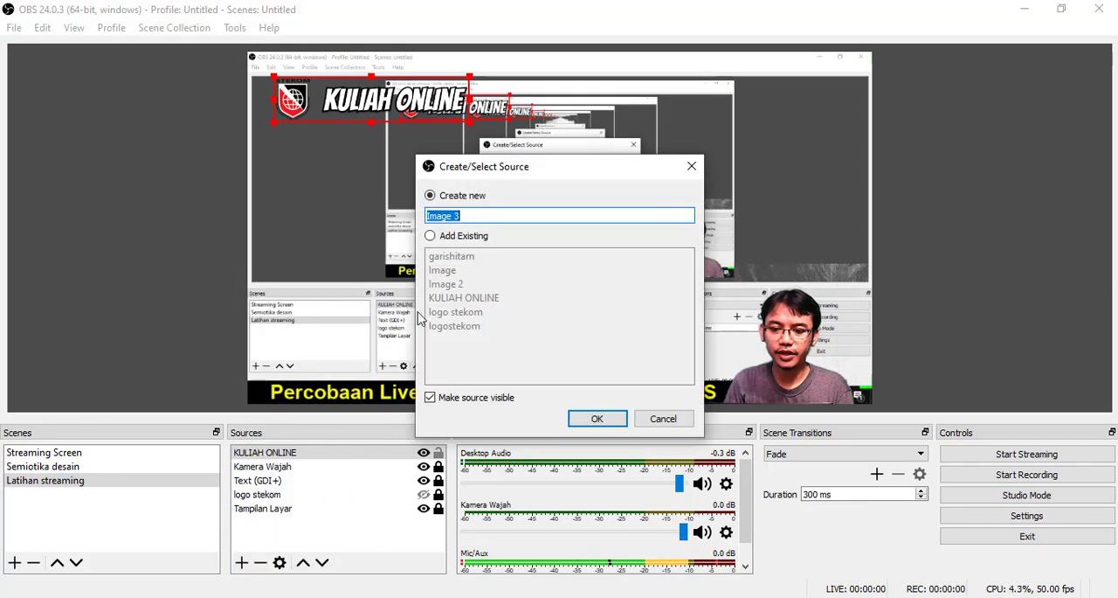
pyautogui.click(598, 420)
pyautogui.click(831, 400)
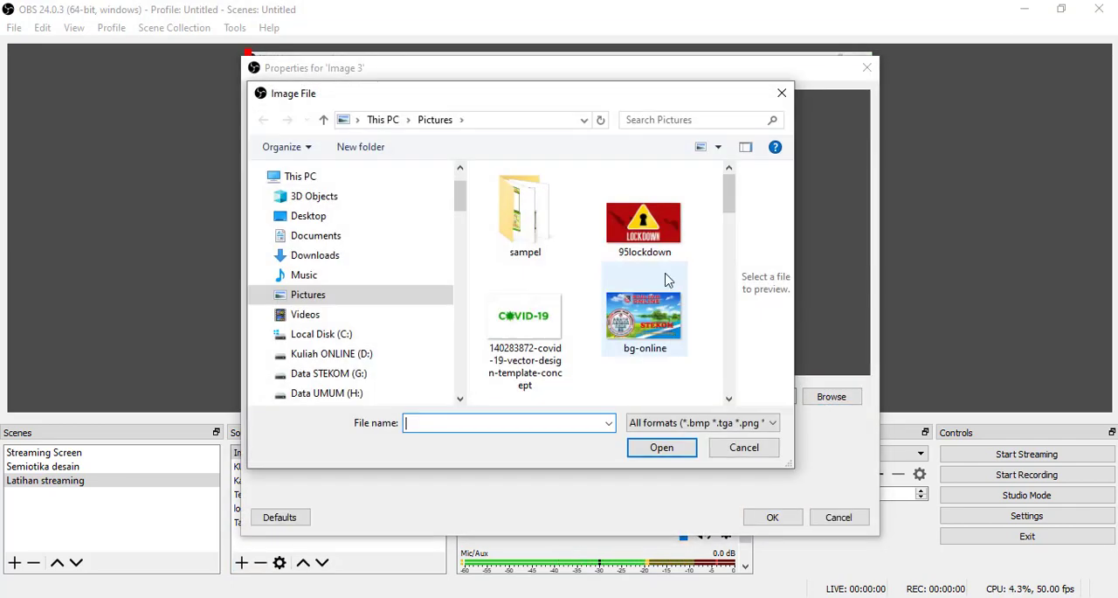
pyautogui.moveTo(729, 197); pyautogui.dragTo(722, 381)
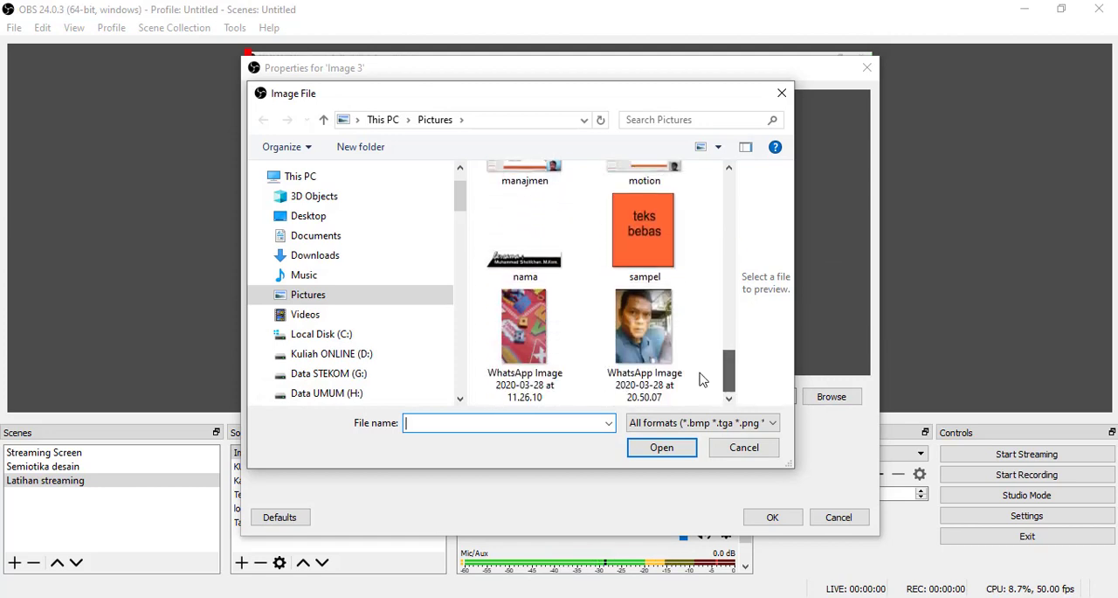
pyautogui.click(535, 262)
pyautogui.click(654, 450)
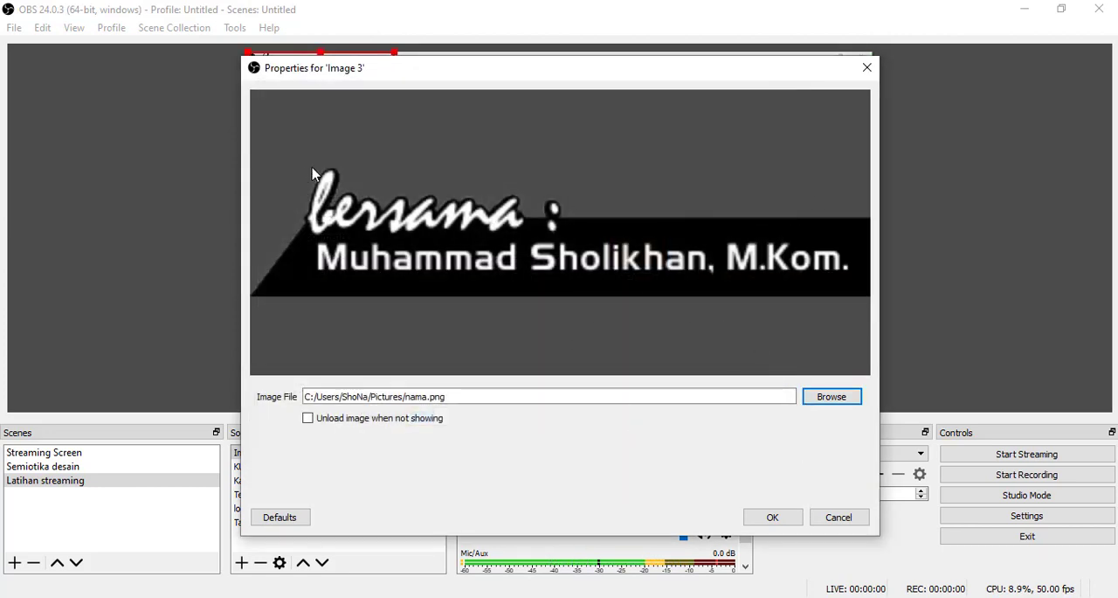
pyautogui.click(772, 518)
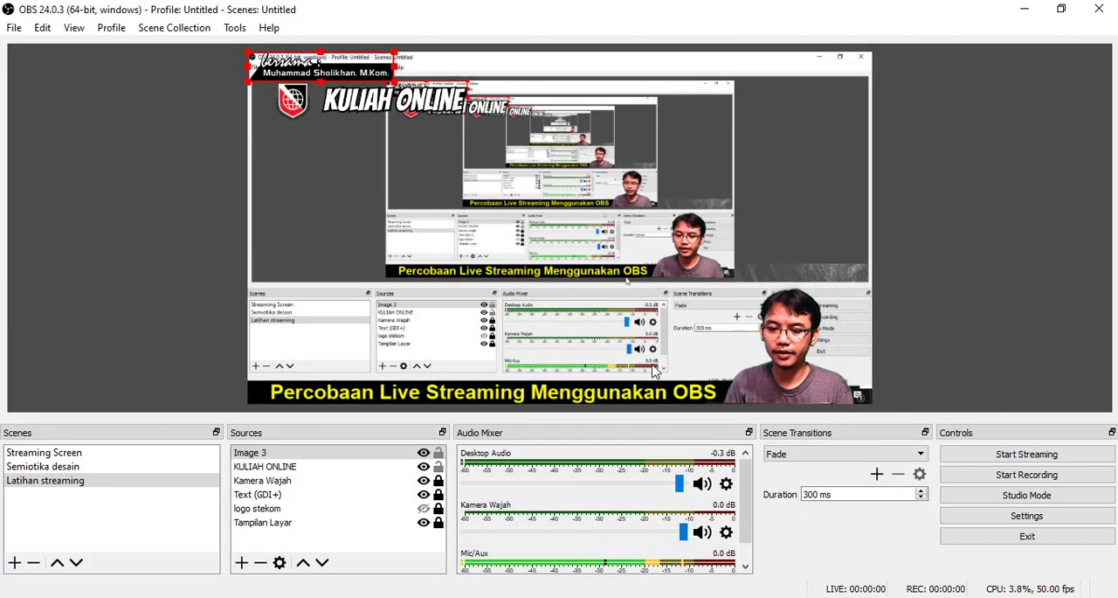
# - Move the name banner image to the canvas's lower-right corner and enlarge it beside the title text
pyautogui.moveTo(360, 79); pyautogui.dragTo(826, 400)
pyautogui.moveTo(722, 378); pyautogui.dragTo(670, 353)
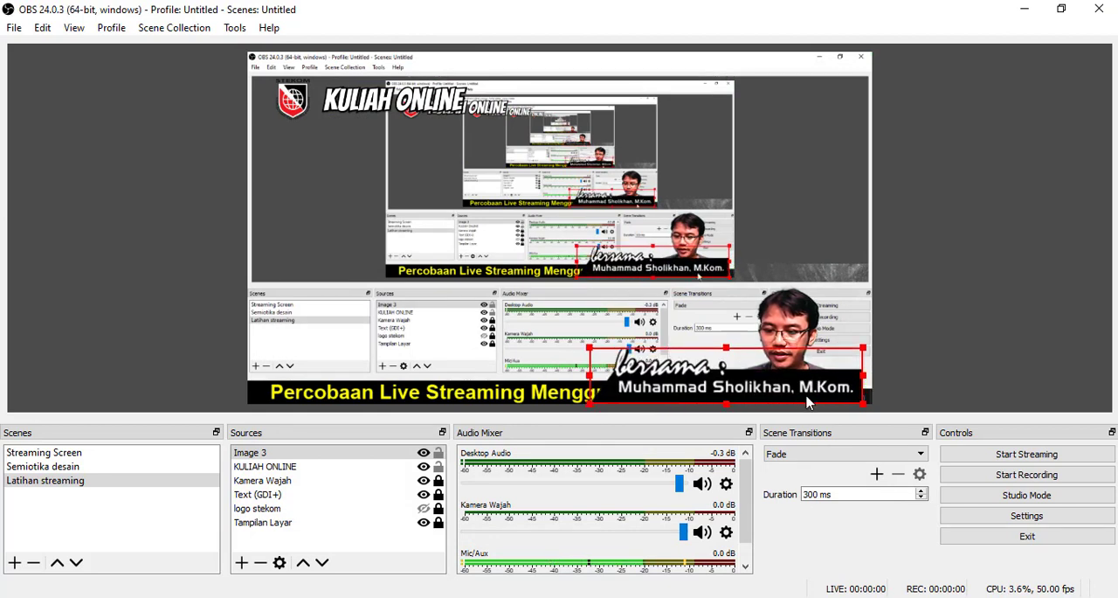
pyautogui.moveTo(808, 402); pyautogui.dragTo(821, 396)
pyautogui.click(387, 395)
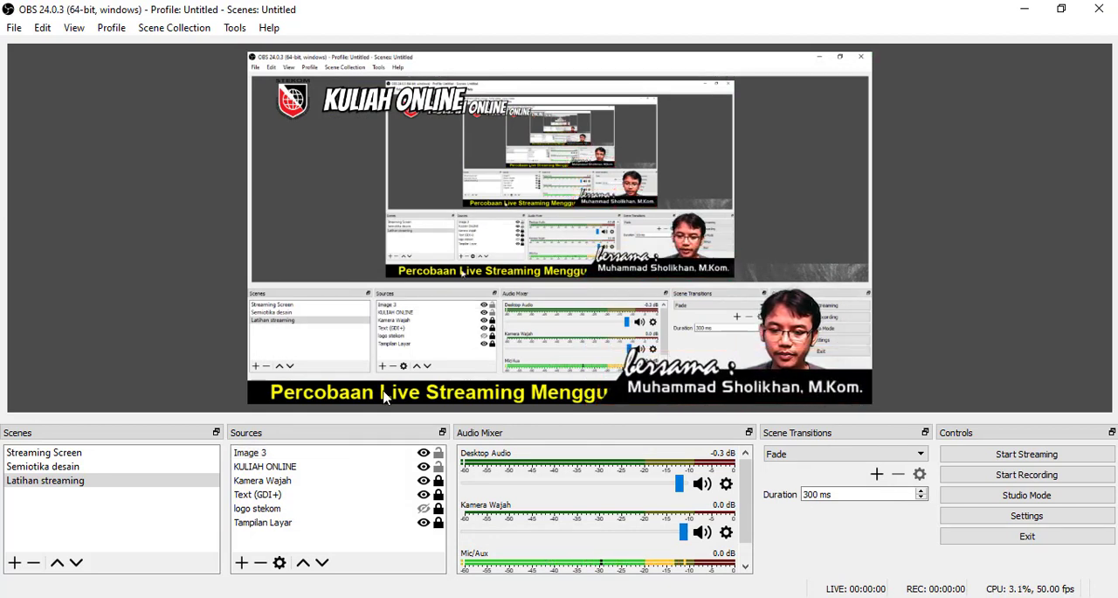
# - Unlock the Text (GDI+) source and shrink the title so it ends at the left side of the name banner
pyautogui.click(271, 484)
pyautogui.click(272, 493)
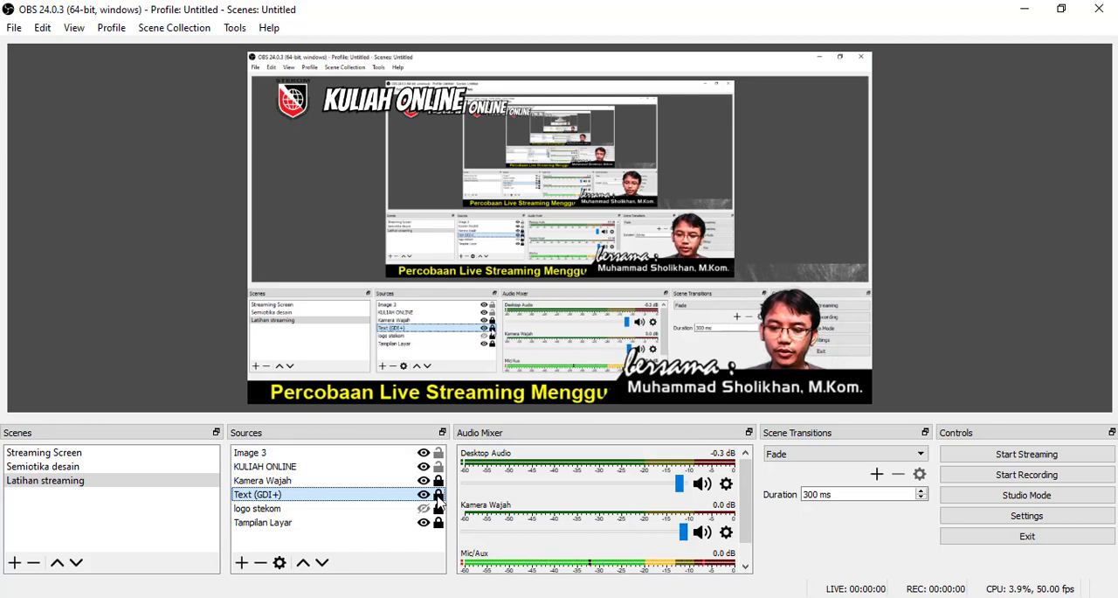
pyautogui.click(377, 410)
pyautogui.click(323, 495)
pyautogui.click(440, 496)
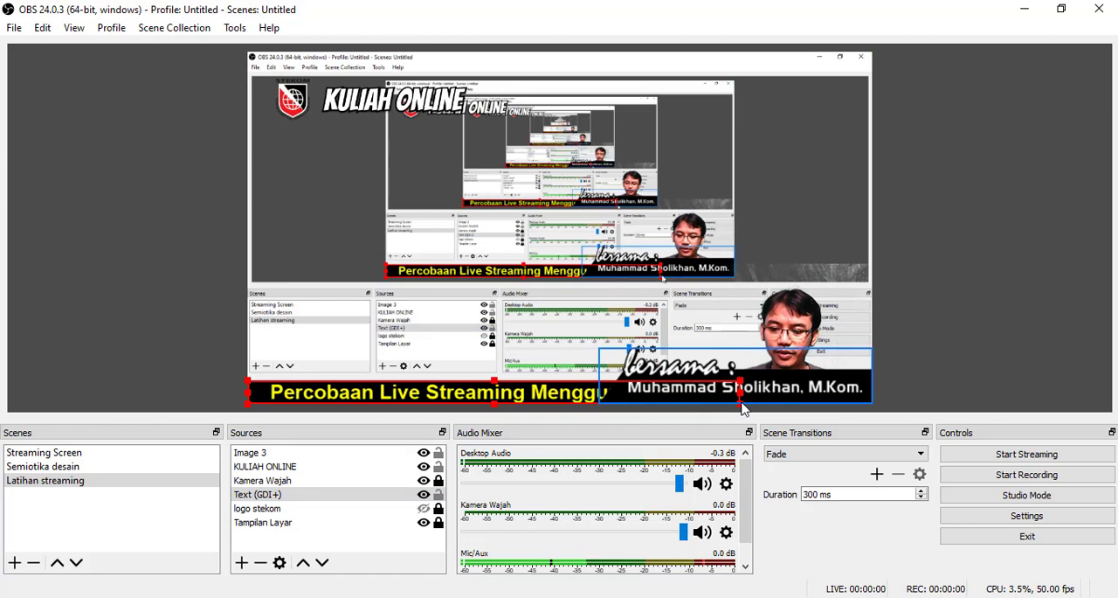
pyautogui.moveTo(741, 406); pyautogui.dragTo(620, 396)
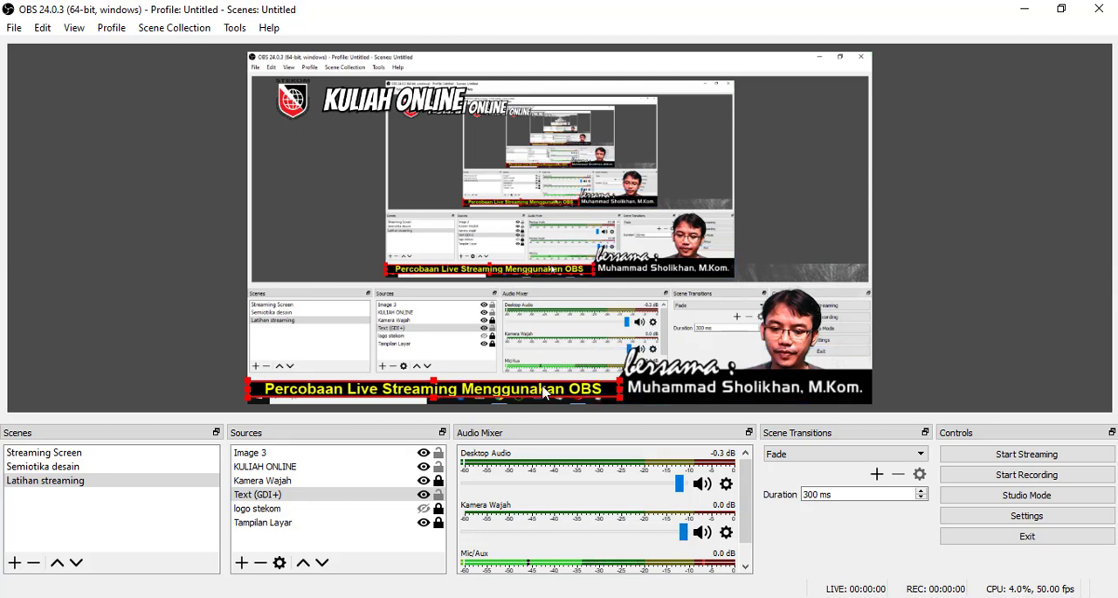
# - Nudge the title text down to the canvas's lower edge and deselect it
pyautogui.press('Down')
pyautogui.press('Down')
pyautogui.press('Down')
pyautogui.press('Down')
pyautogui.press('Down')
pyautogui.press('Down')
pyautogui.press('Down')
pyautogui.press('Down')
pyautogui.press('Down')
pyautogui.press('Down')
pyautogui.press('Down')
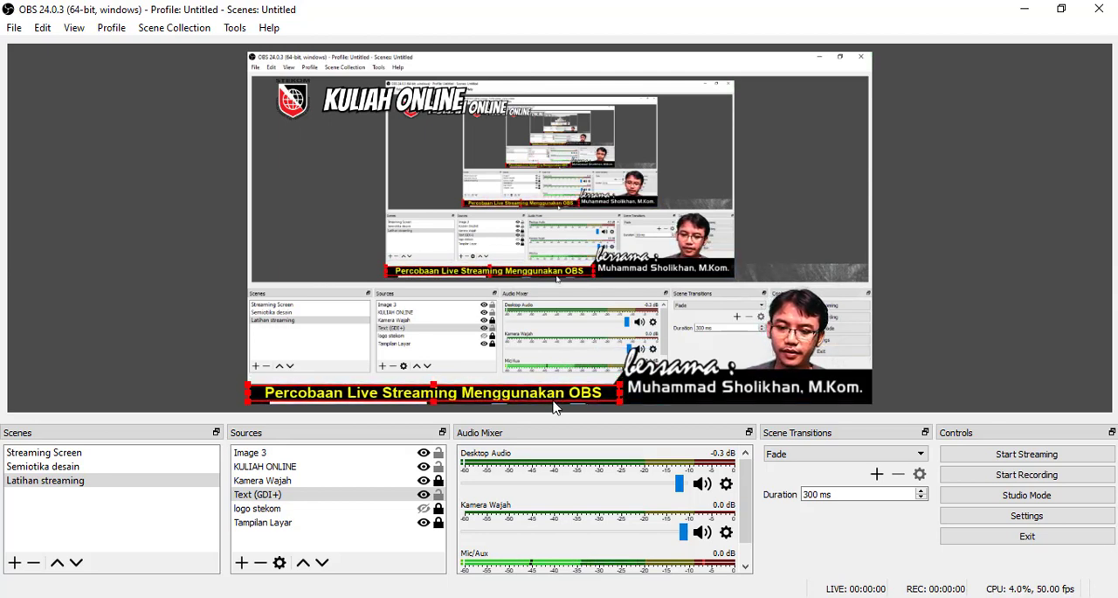
pyautogui.press('Down')
pyautogui.press('Down')
pyautogui.press('Down')
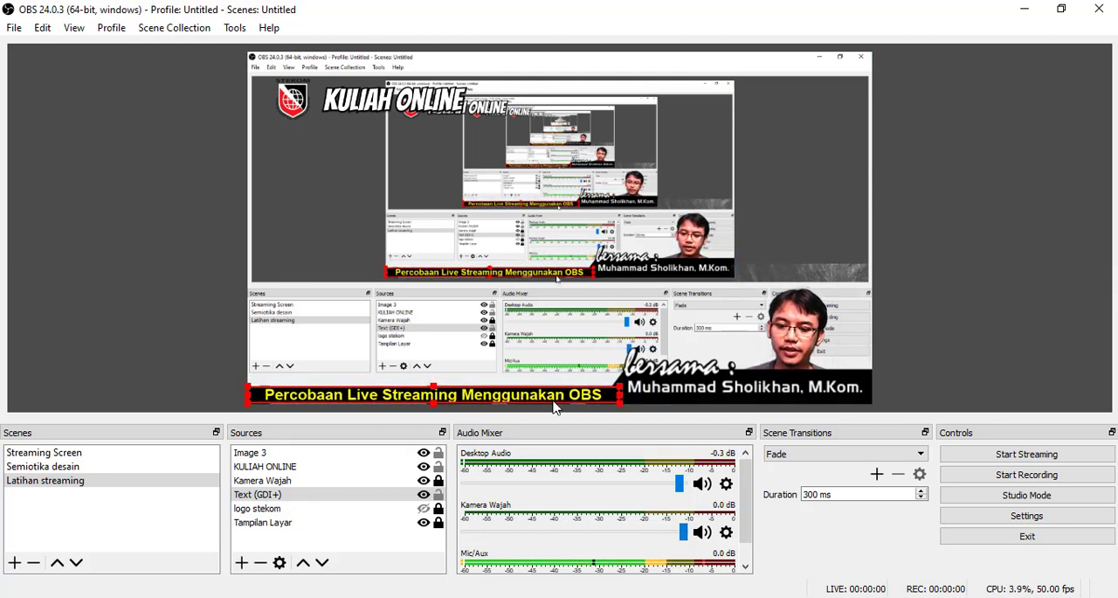
pyautogui.click(518, 341)
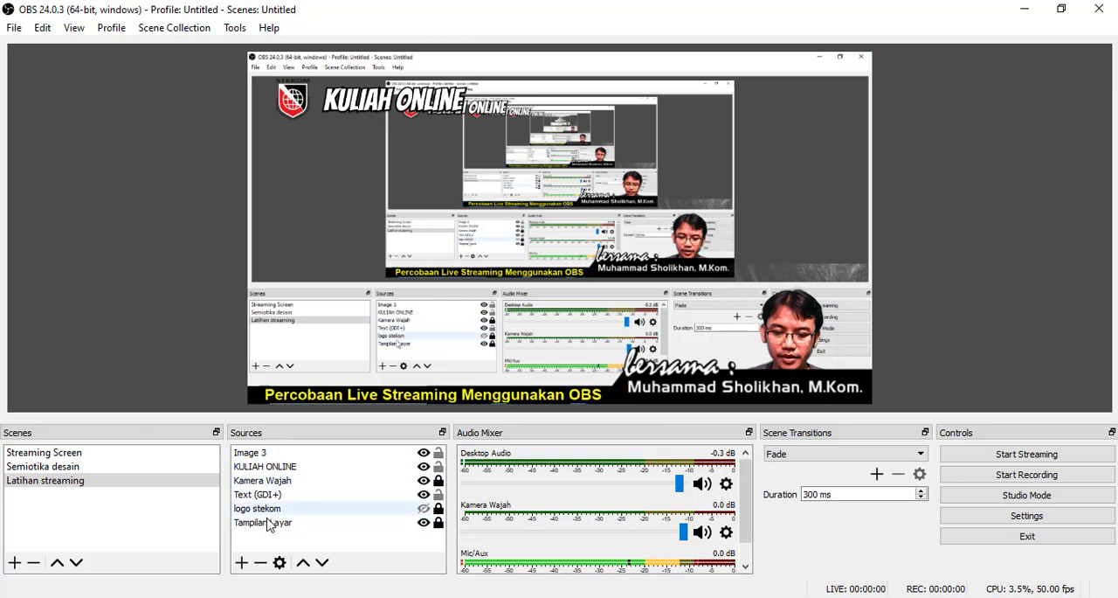
# - Unlock the "Kamera Wajah" source and move the webcam image so the presenter sits just above the name banner
pyautogui.click(273, 480)
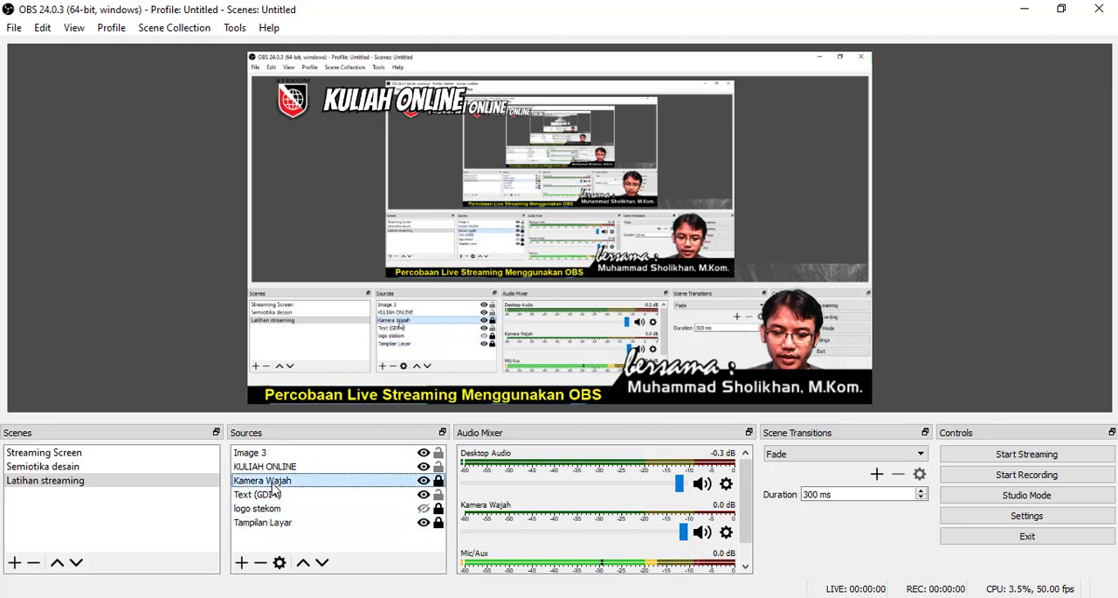
pyautogui.click(438, 480)
pyautogui.moveTo(708, 269); pyautogui.dragTo(693, 256)
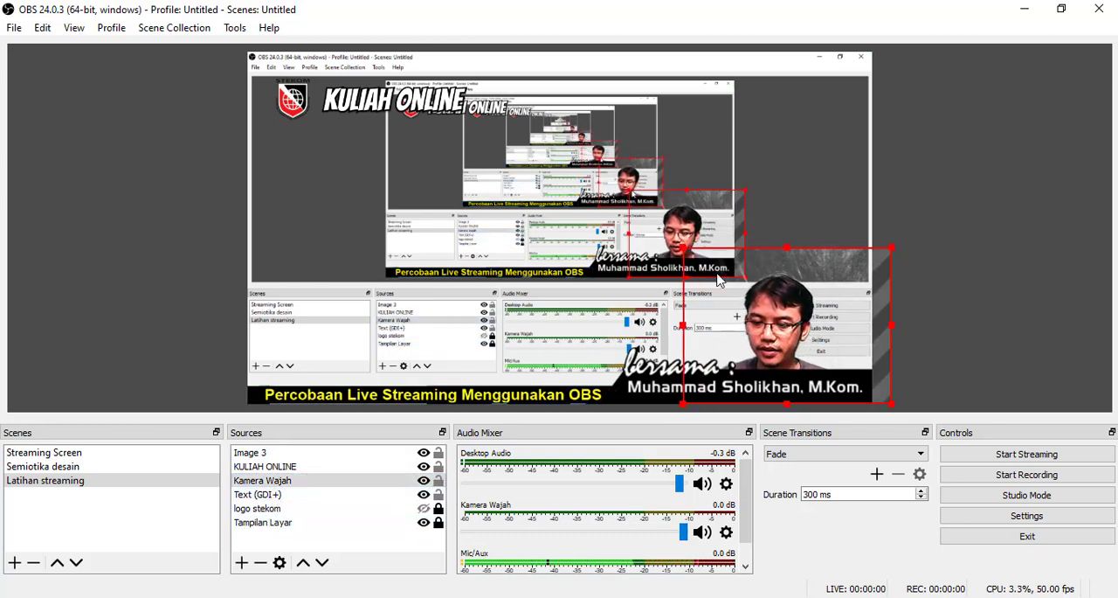
pyautogui.moveTo(782, 322); pyautogui.dragTo(793, 297)
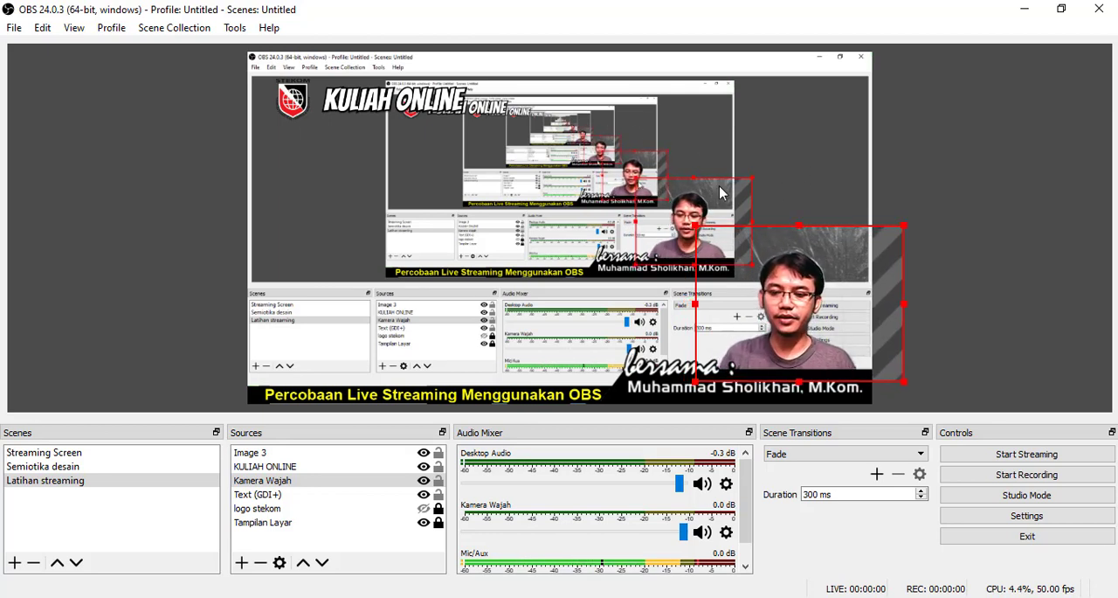
# - Shift the "KULIAH ONLINE" logo closer to the canvas's upper-left corner and lock the overlay, webcam and text sources
pyautogui.moveTo(362, 103); pyautogui.dragTo(350, 91)
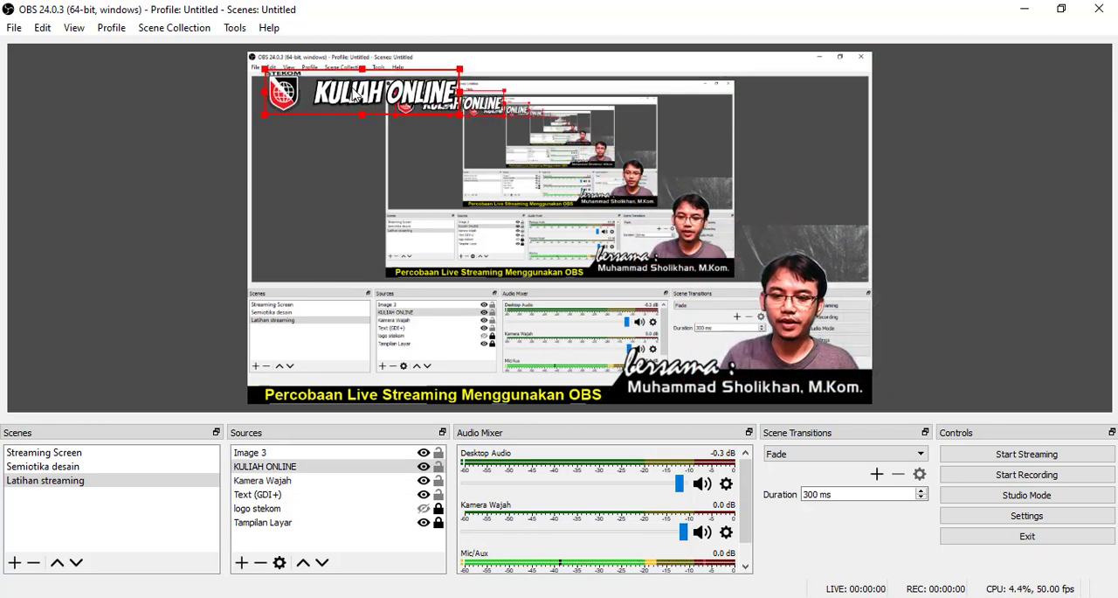
pyautogui.click(439, 467)
pyautogui.click(438, 481)
pyautogui.click(438, 495)
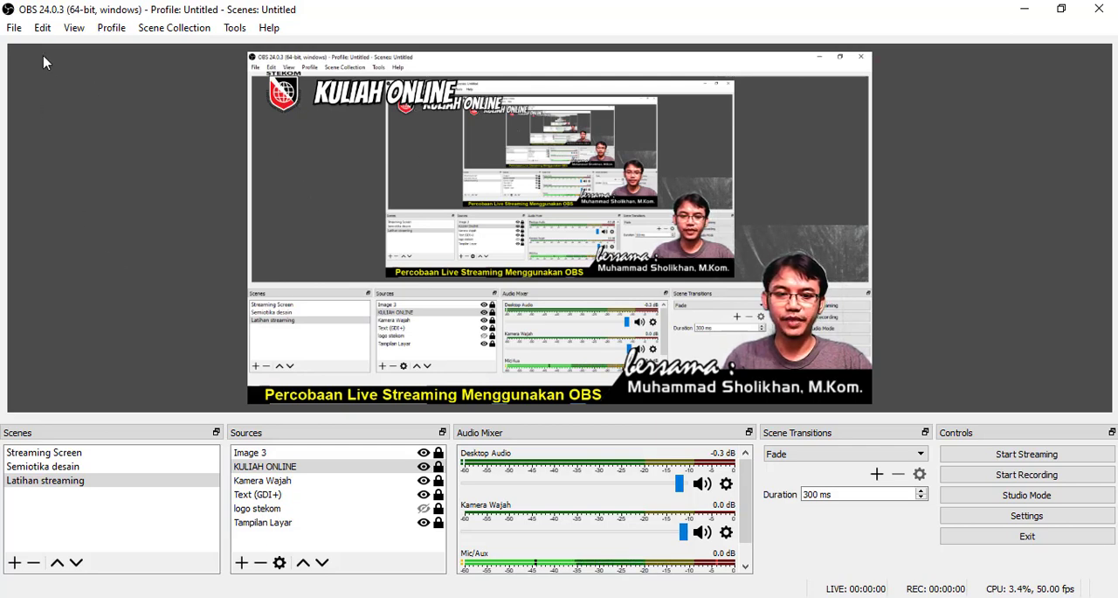
pyautogui.click(14, 29)
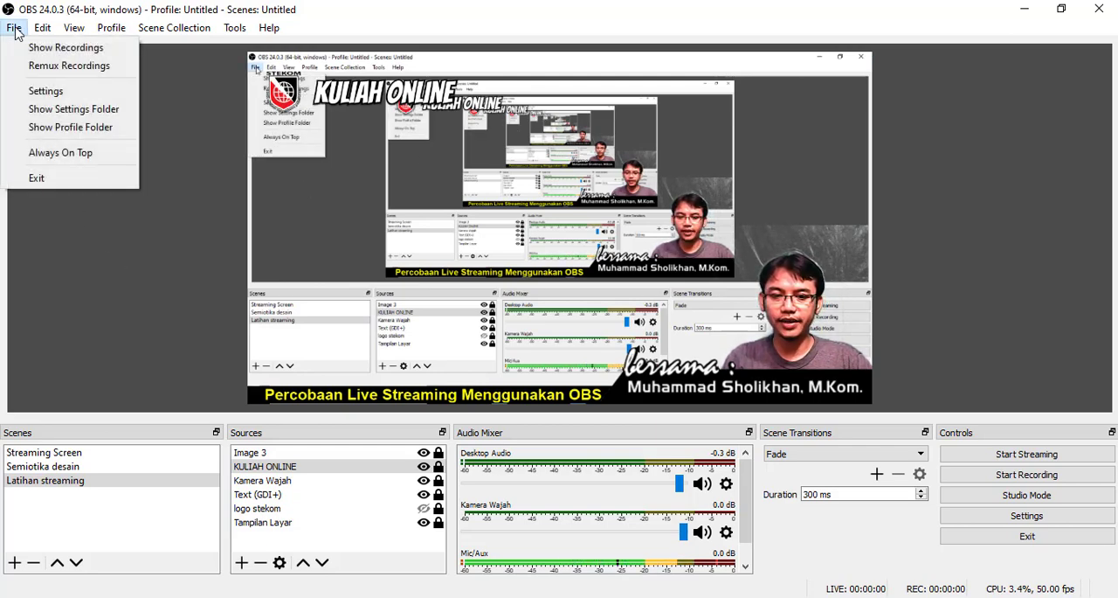
pyautogui.click(32, 90)
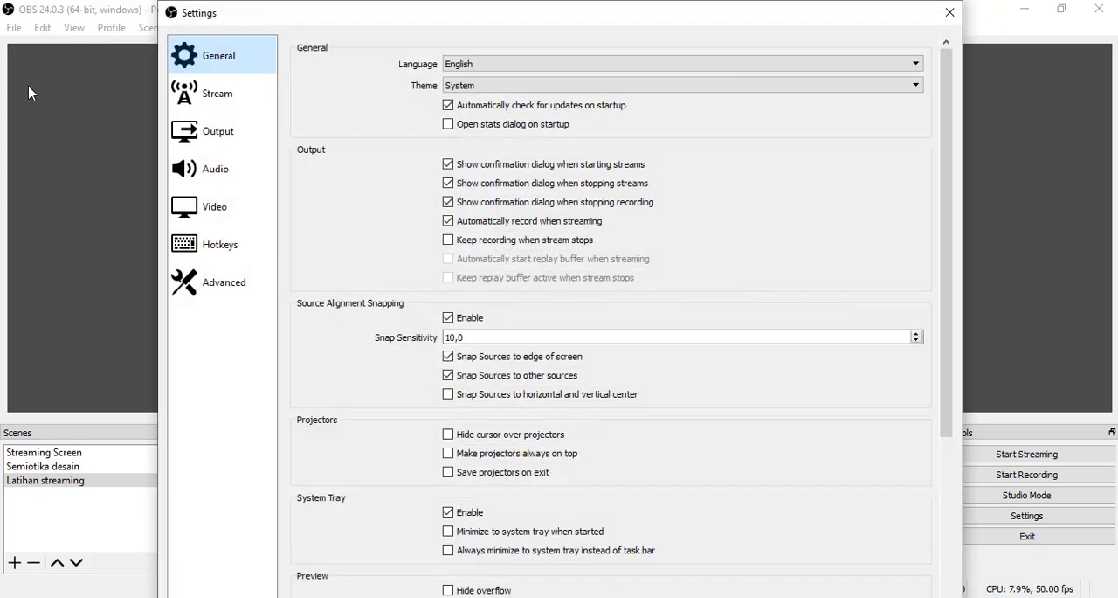
pyautogui.click(945, 17)
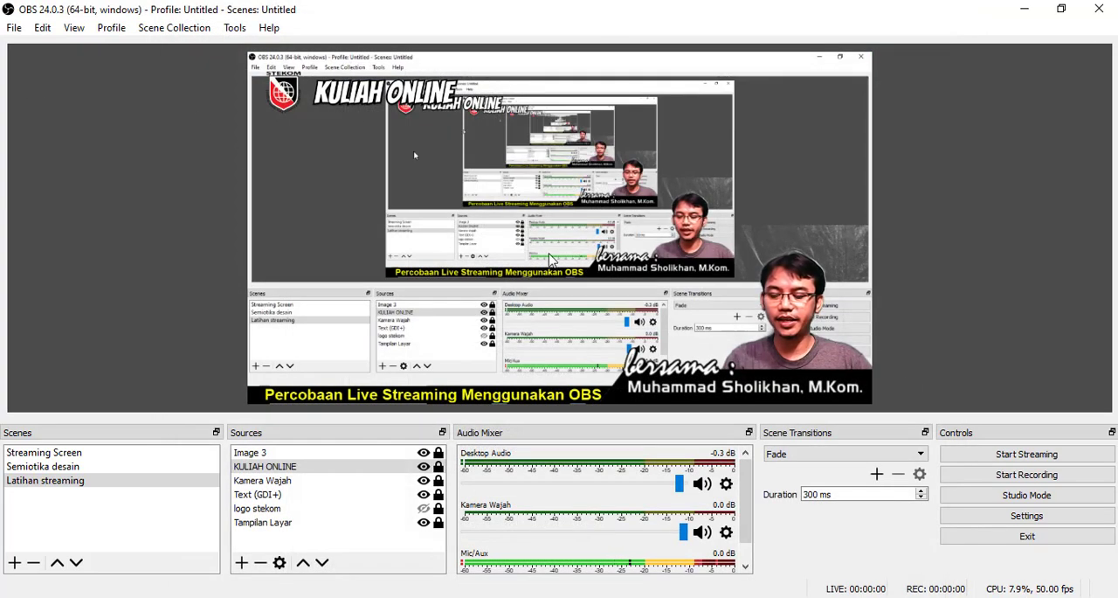
# - Open the Settings, move the dialog fully into view and check the interface language option
pyautogui.click(1027, 517)
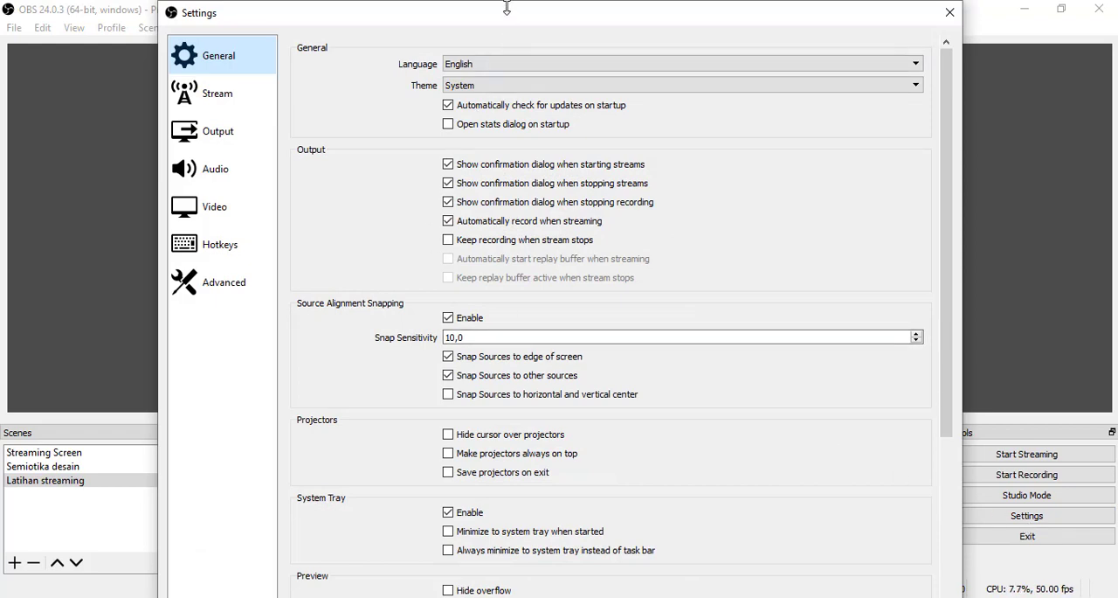
pyautogui.moveTo(506, 20); pyautogui.dragTo(446, 27)
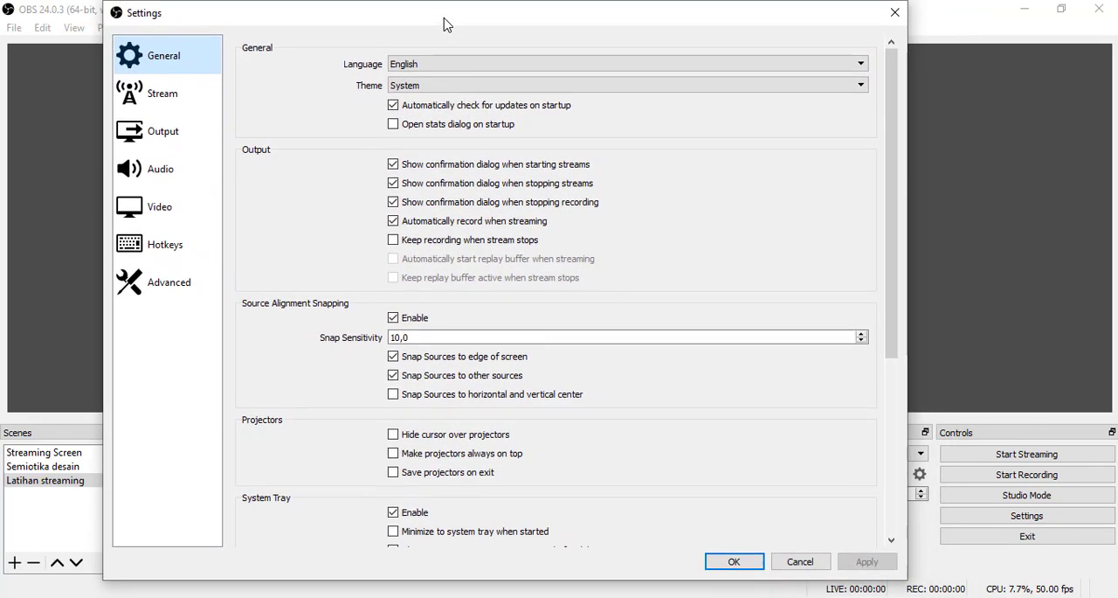
pyautogui.click(446, 67)
pyautogui.click(447, 68)
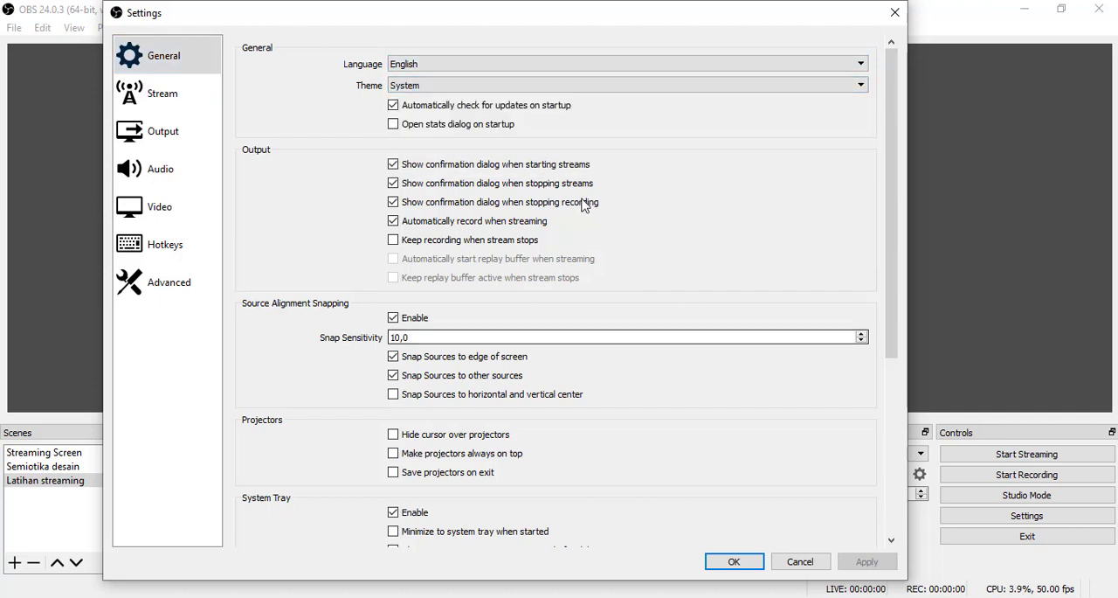
# - Try the Dark (Default) theme and switch the interface back to the System theme
pyautogui.click(516, 93)
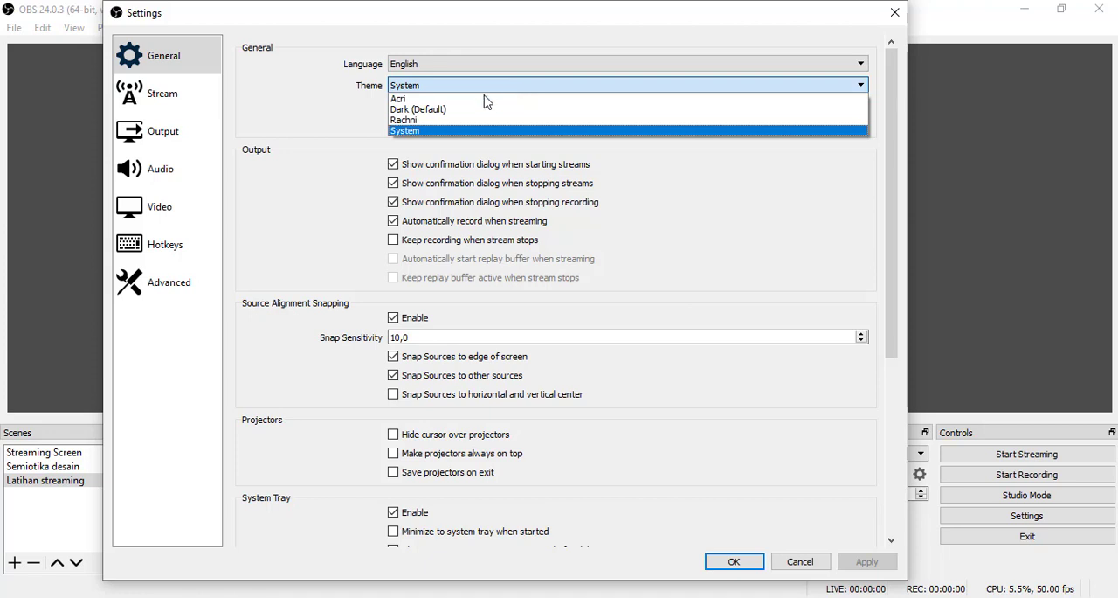
pyautogui.click(445, 110)
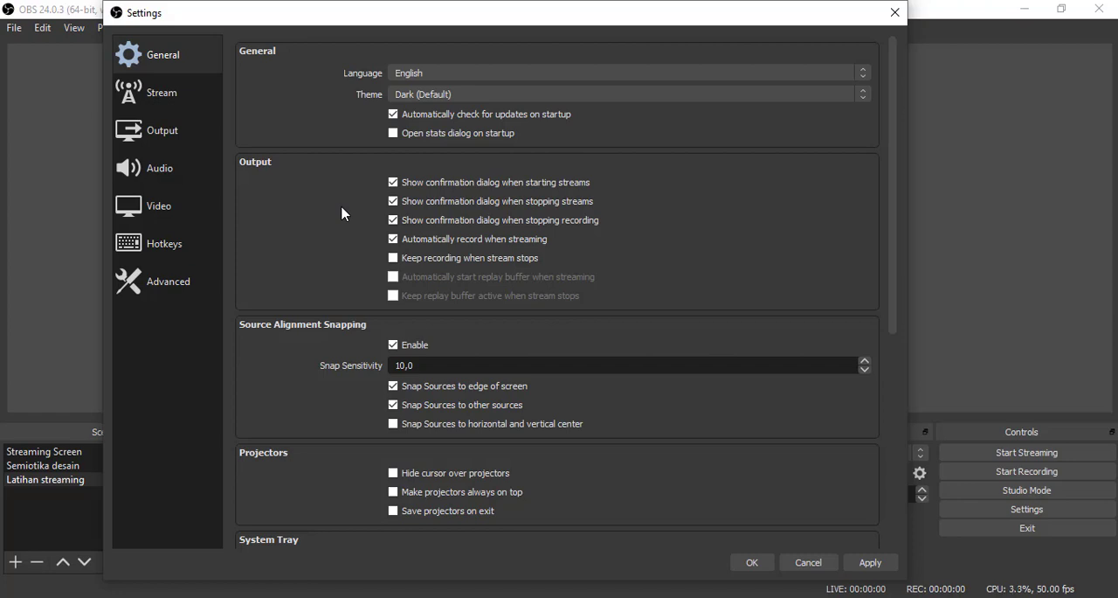
pyautogui.click(547, 96)
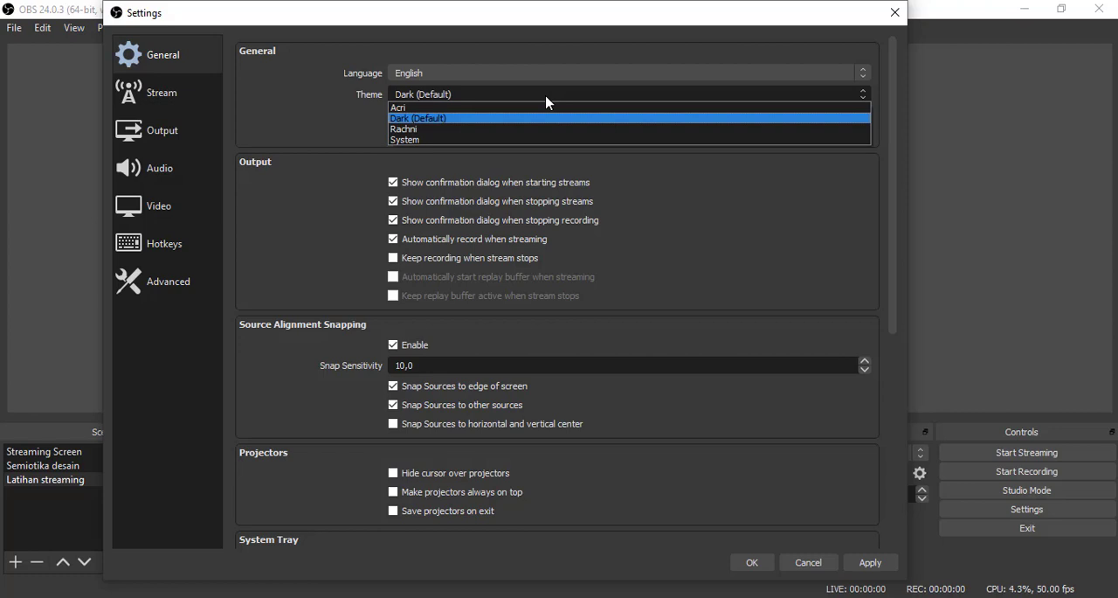
pyautogui.click(428, 140)
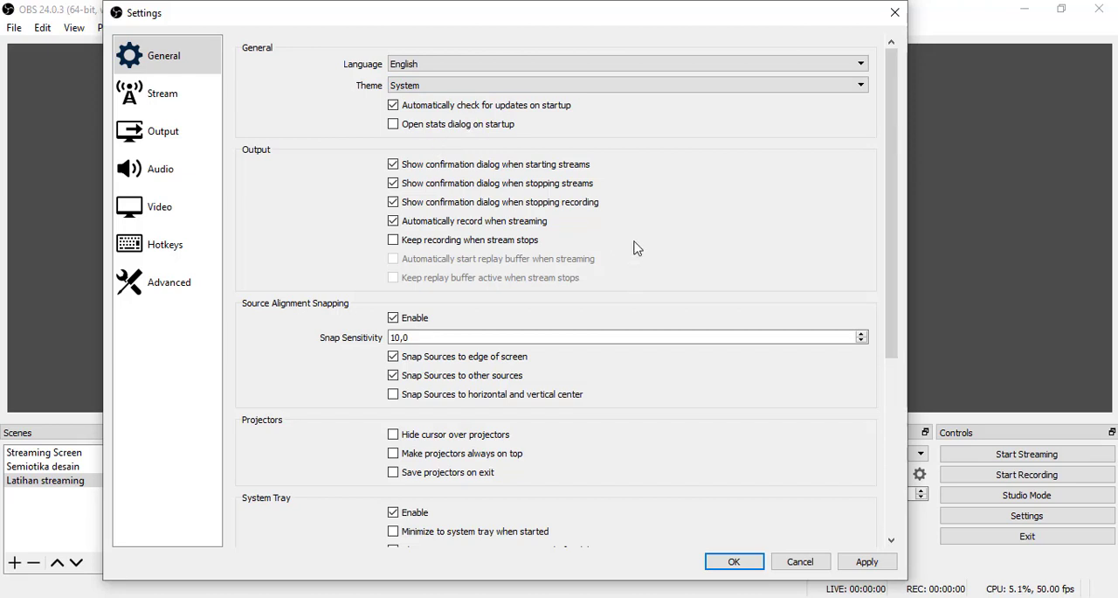
# - Review the remaining General settings, from source alignment snapping through the multiview options
pyautogui.scroll(-1, 610, 406)
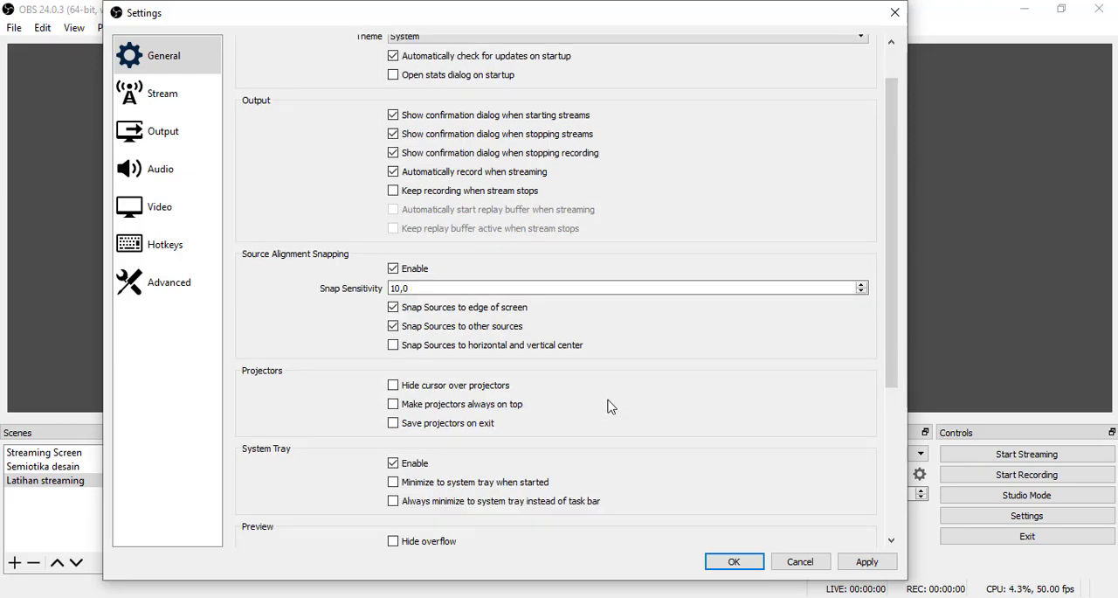
pyautogui.scroll(-5, 610, 406)
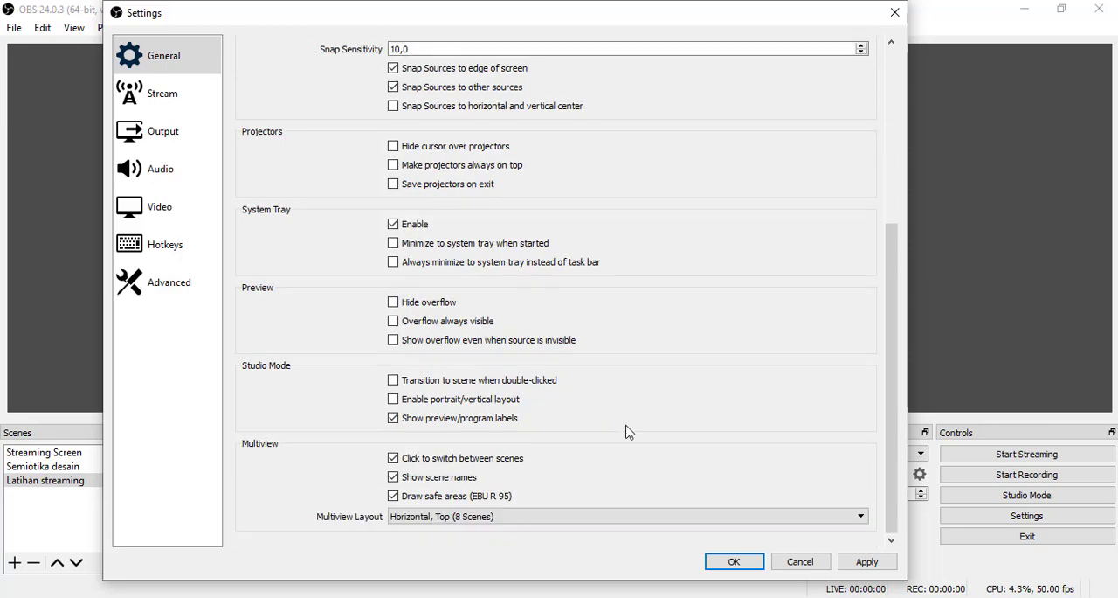
pyautogui.scroll(7, 429, 295)
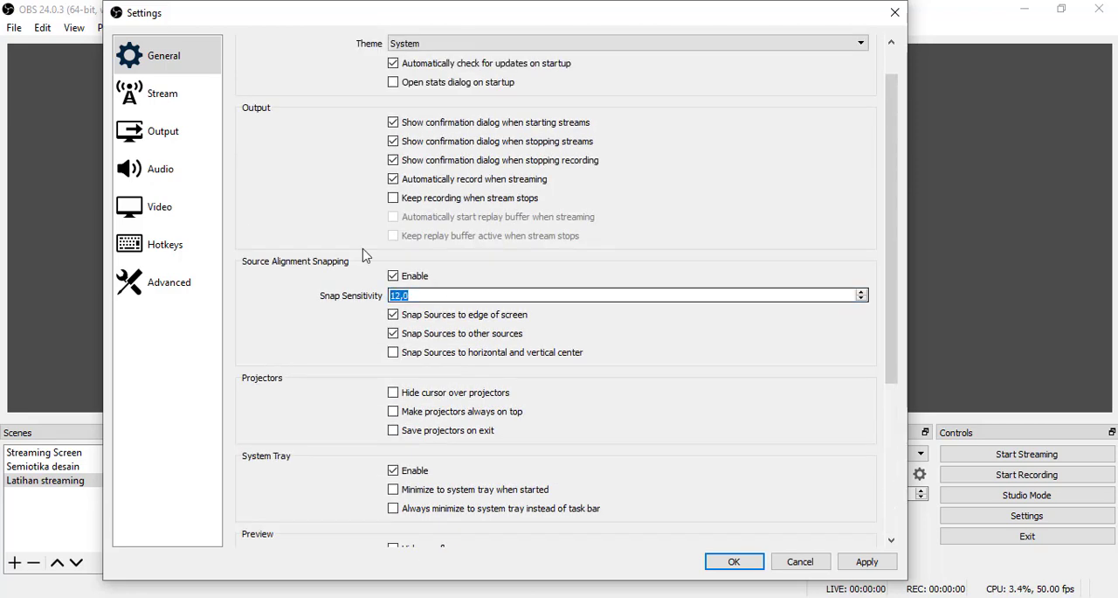
# - Select YouTube / YouTube Gaming as the service in the Stream settings
pyautogui.click(170, 105)
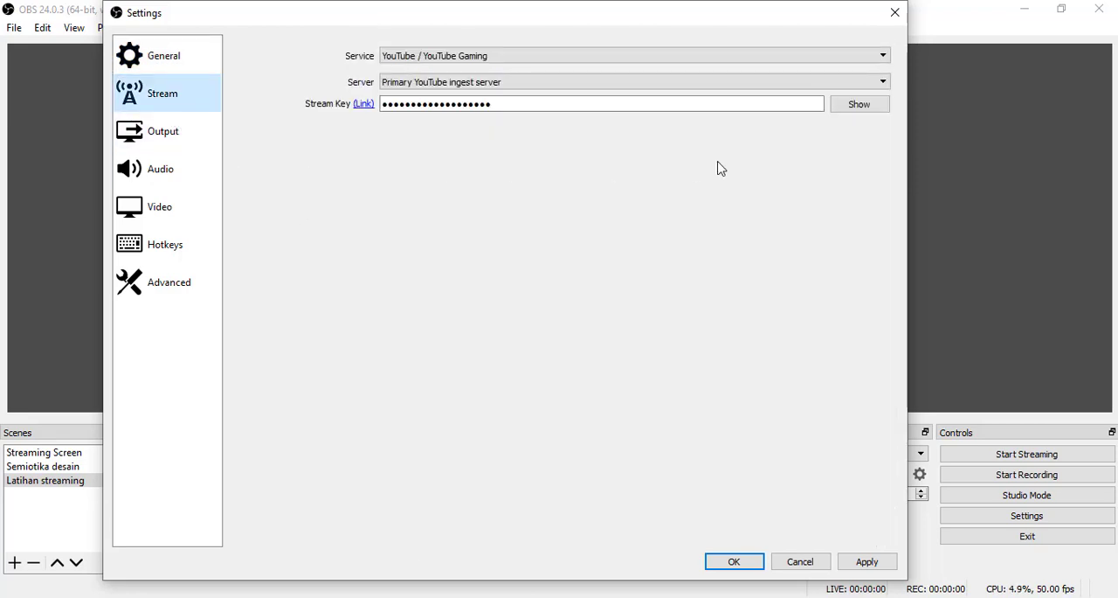
pyautogui.click(581, 55)
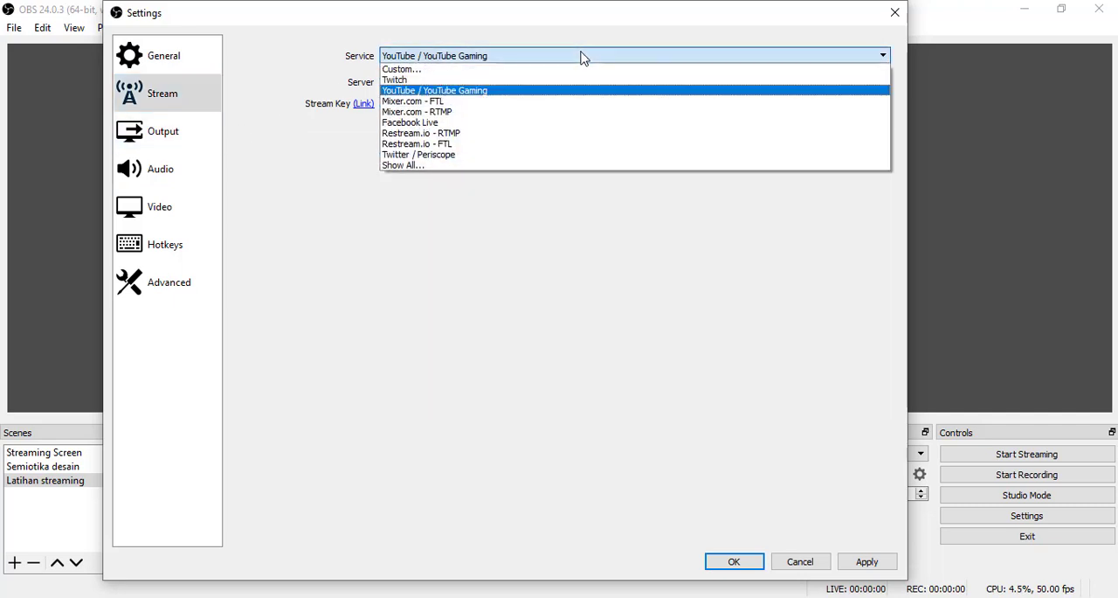
pyautogui.click(437, 90)
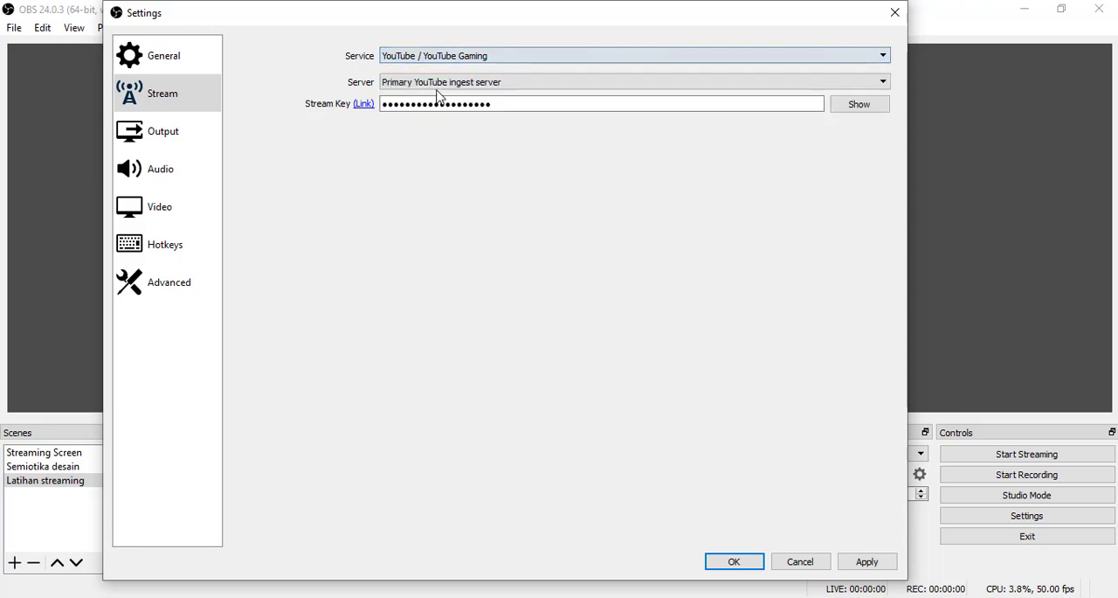
# - Choose Primary YouTube ingest server as the server, and briefly reveal and hide the current stream key
pyautogui.click(513, 83)
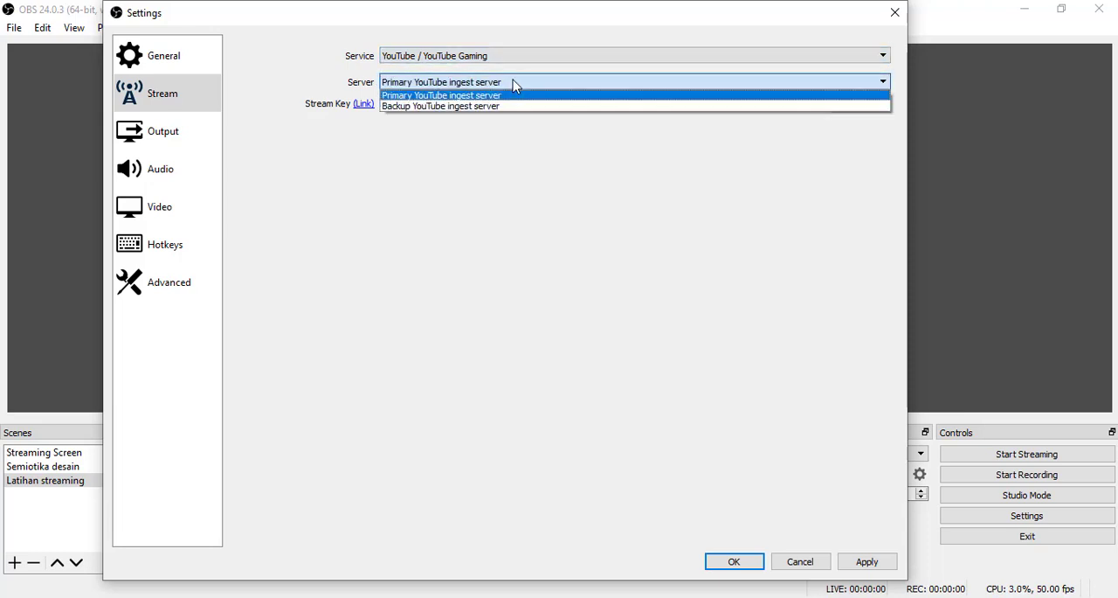
pyautogui.click(472, 96)
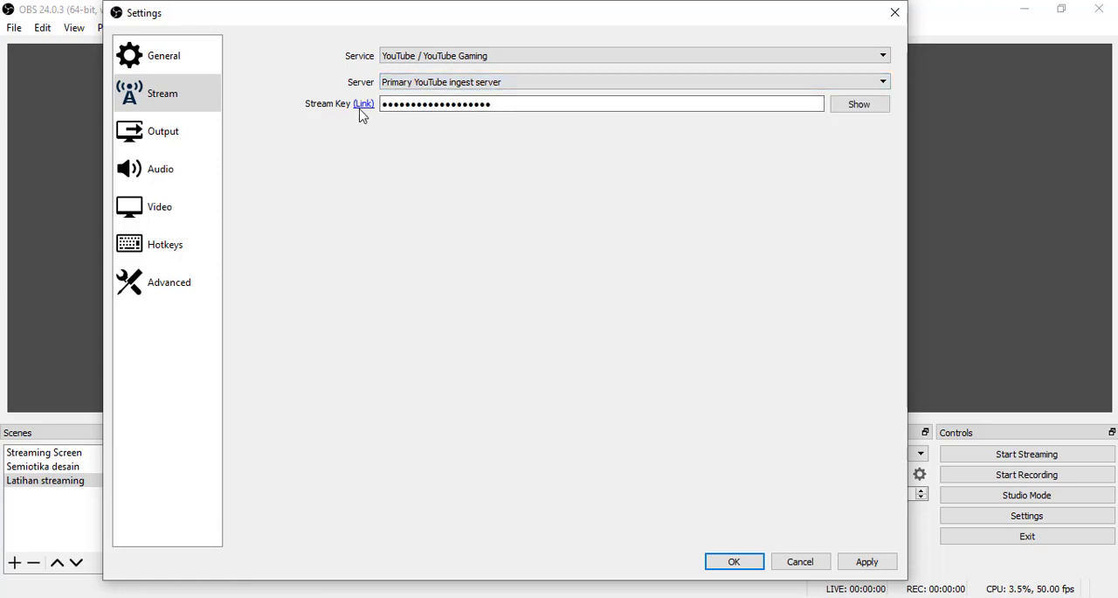
pyautogui.moveTo(515, 105); pyautogui.dragTo(376, 107)
pyautogui.click(856, 107)
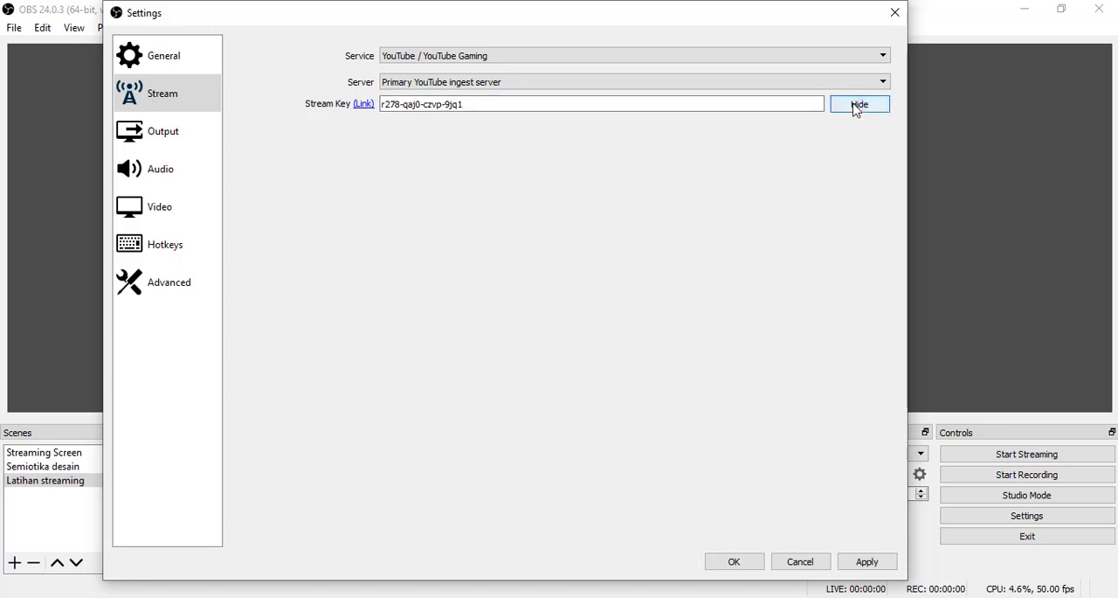
pyautogui.click(857, 106)
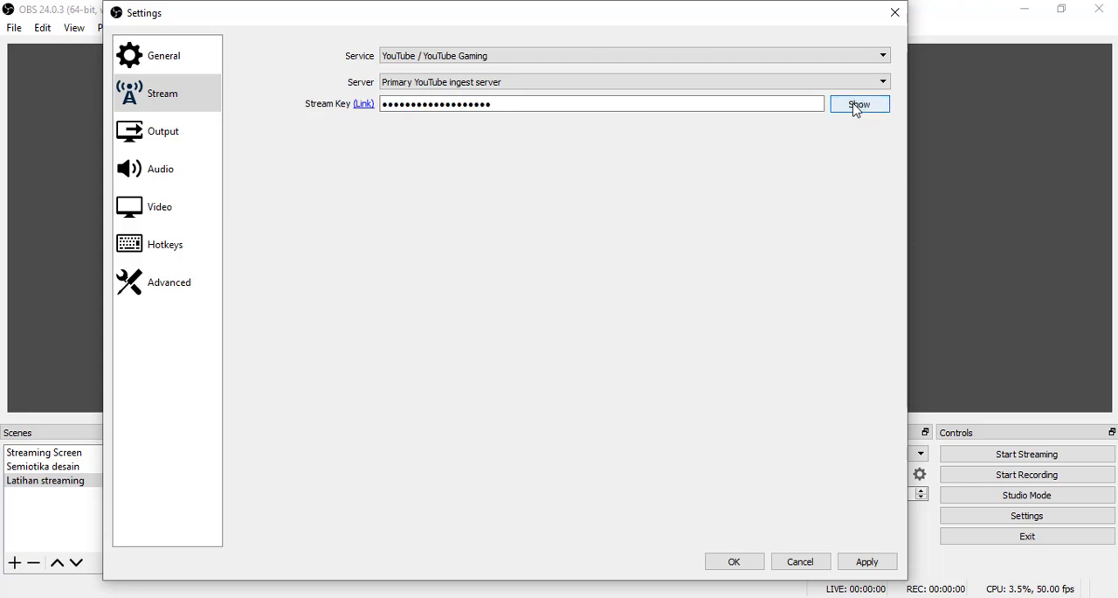
# - Follow the stream key link to the YouTube live dashboard in the browser and check which account is signed in
pyautogui.click(363, 105)
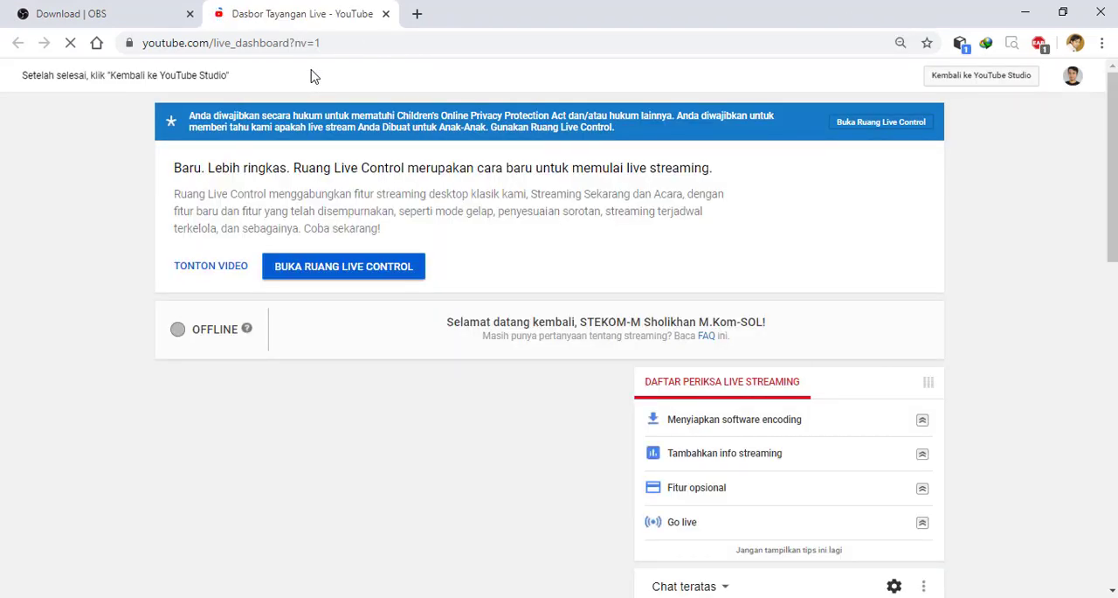
pyautogui.click(1075, 79)
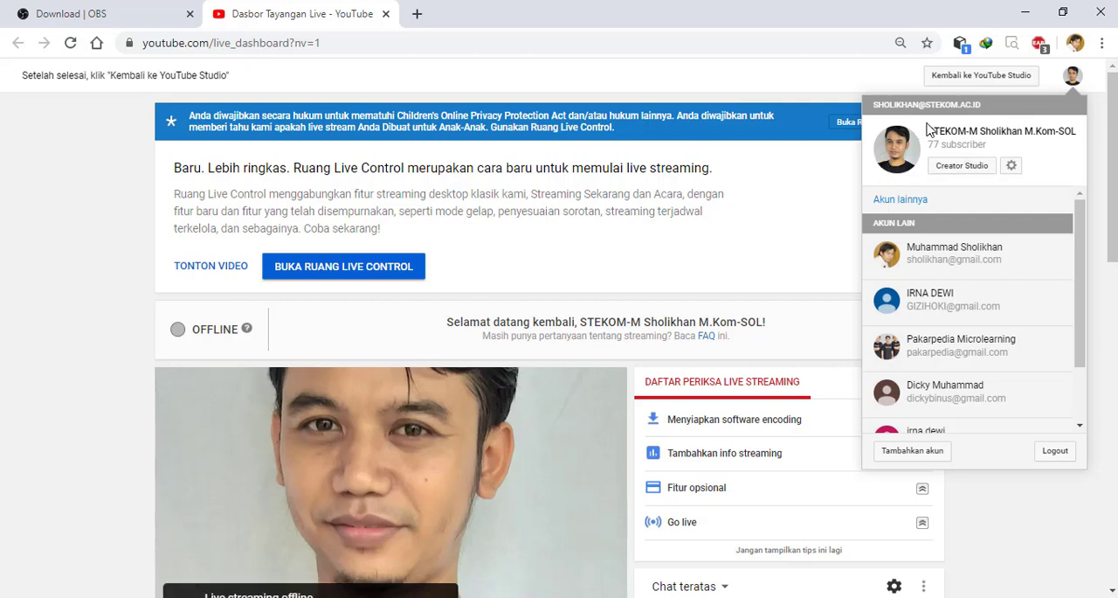
pyautogui.click(1073, 86)
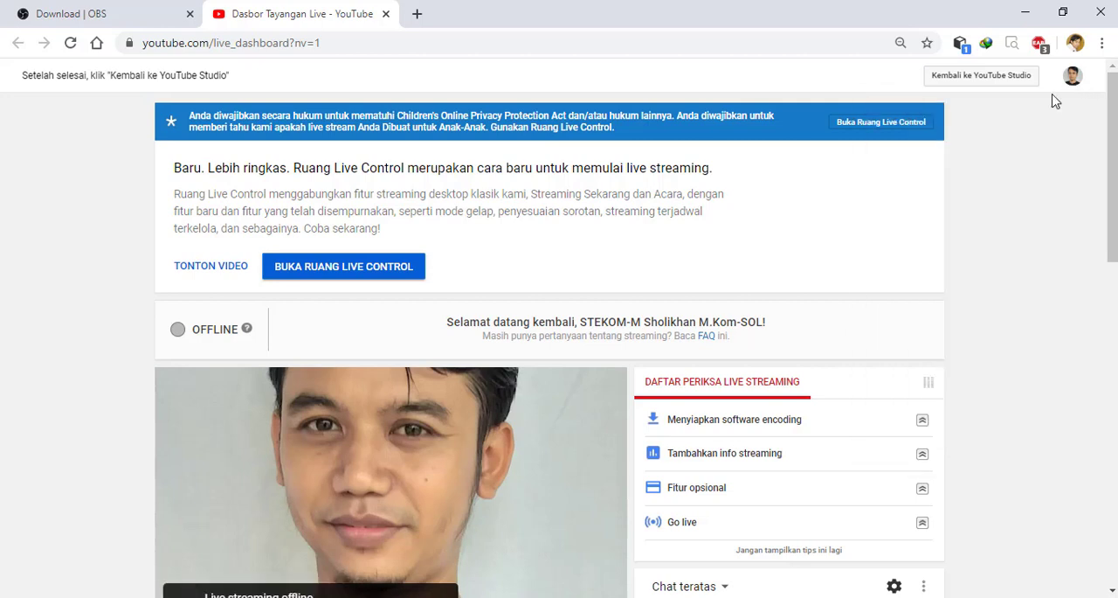
# - Replace the live stream's title in the basic info with "Latihan Menggunakan OBS"
pyautogui.scroll(-3, 1116, 217)
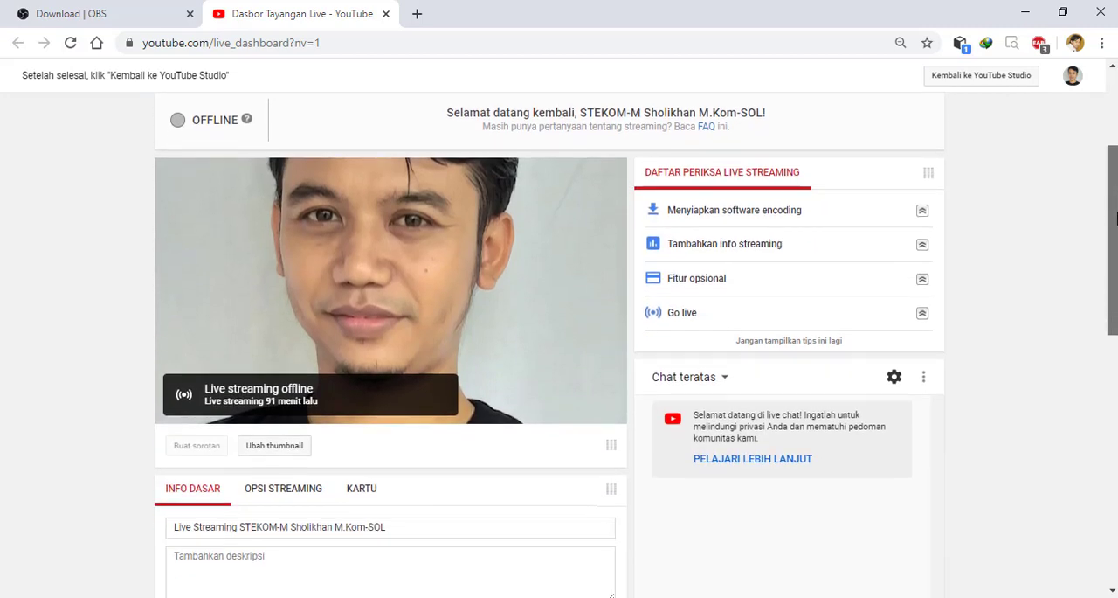
pyautogui.scroll(-3, 1117, 217)
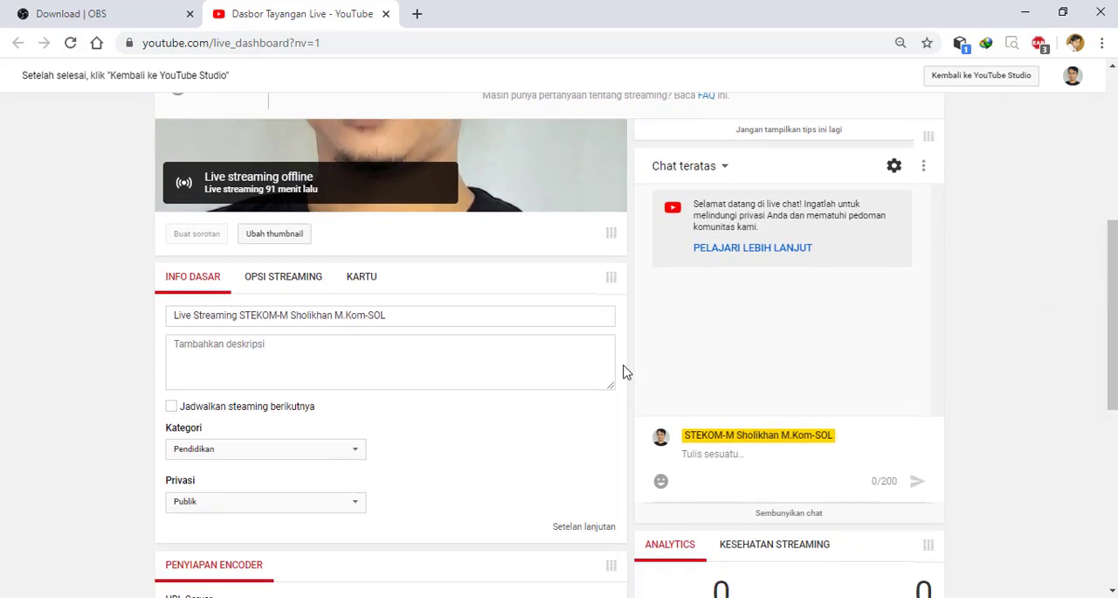
pyautogui.click(415, 316)
pyautogui.moveTo(365, 321); pyautogui.dragTo(110, 330)
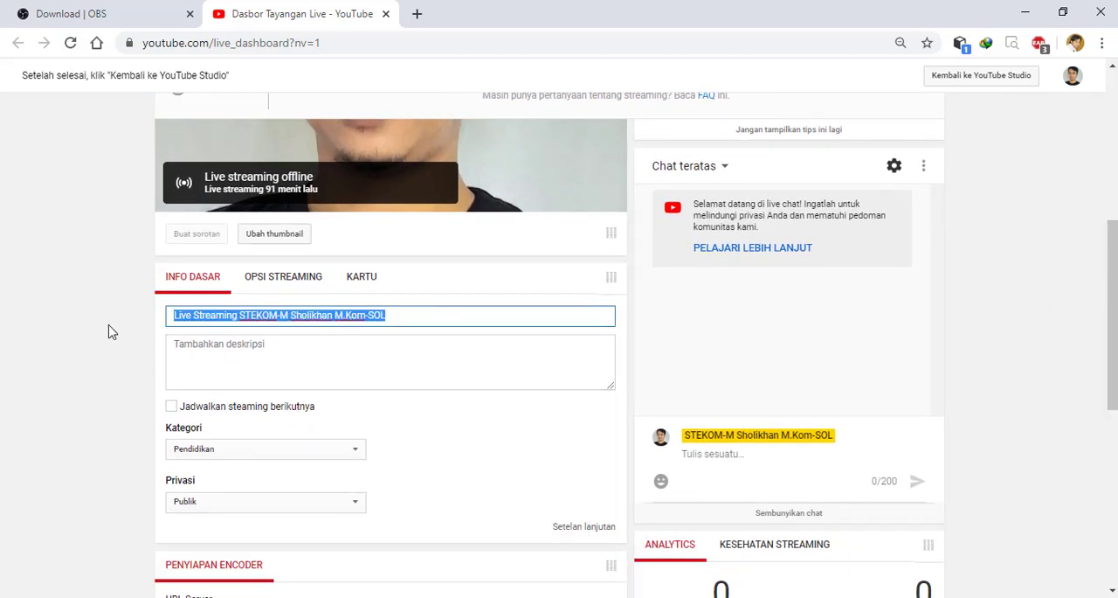
pyautogui.click(251, 315)
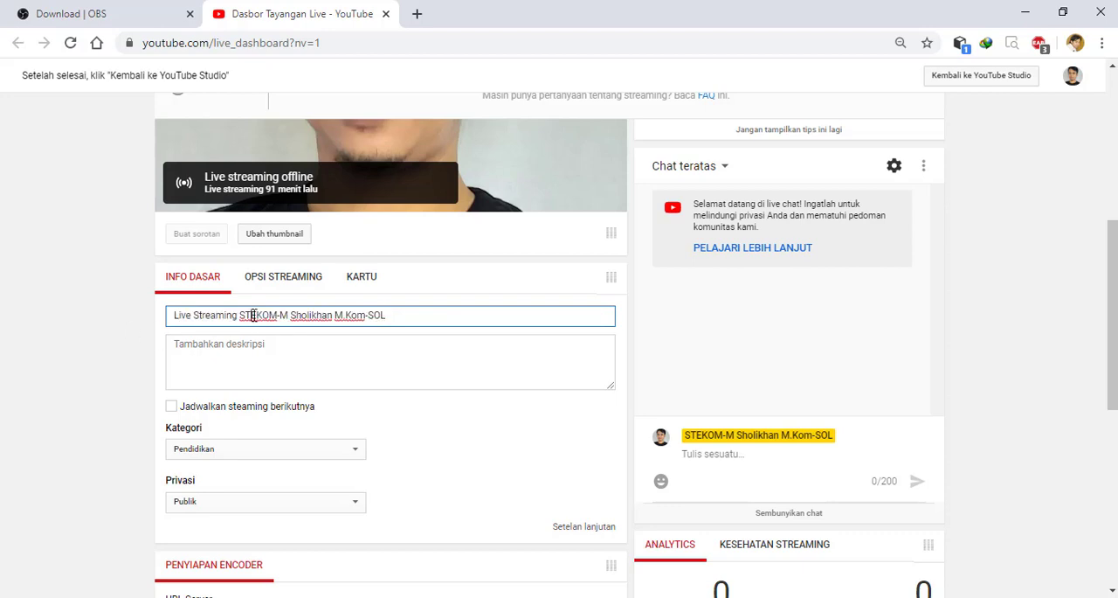
pyautogui.moveTo(385, 316); pyautogui.dragTo(84, 320)
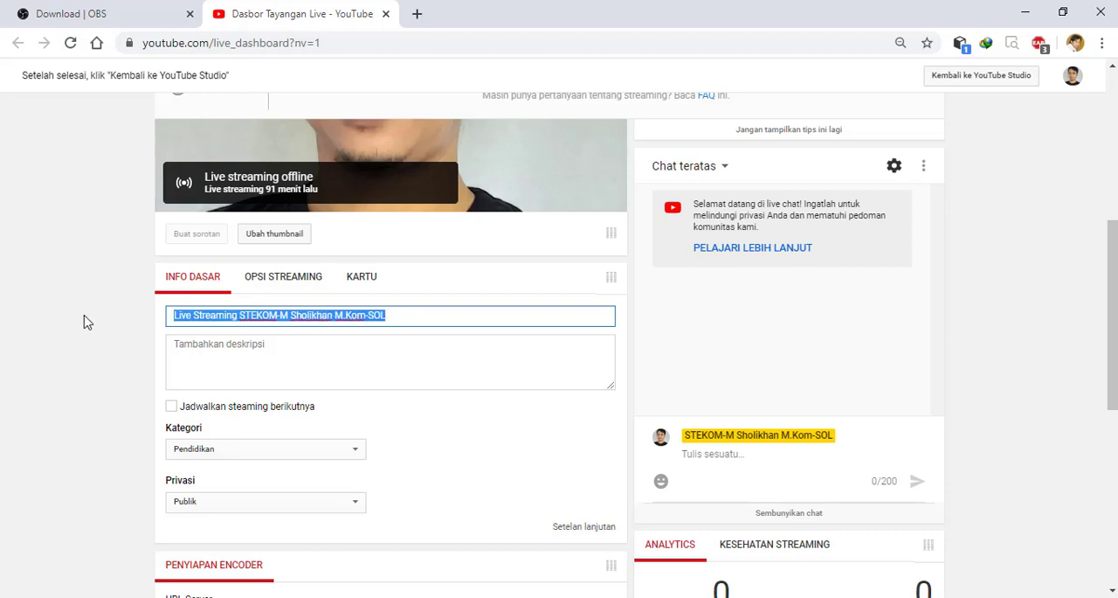
pyautogui.press('BackSpace')
pyautogui.write('IA')
pyautogui.press('BackSpace')
pyautogui.press('BackSpace')
pyautogui.write('L')
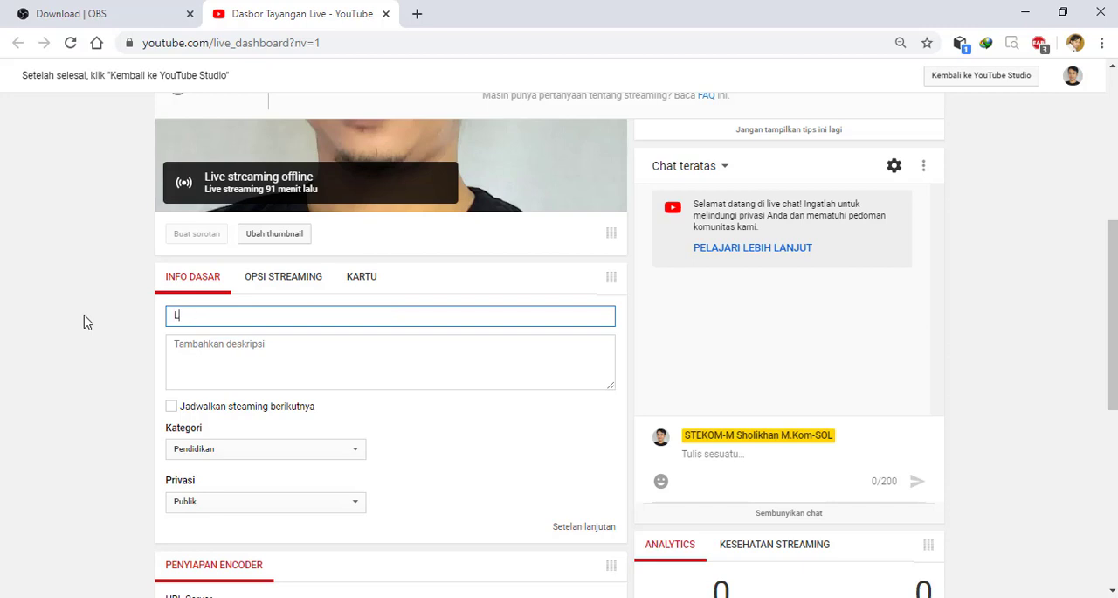
pyautogui.write('atihan Menggunakan OBS')
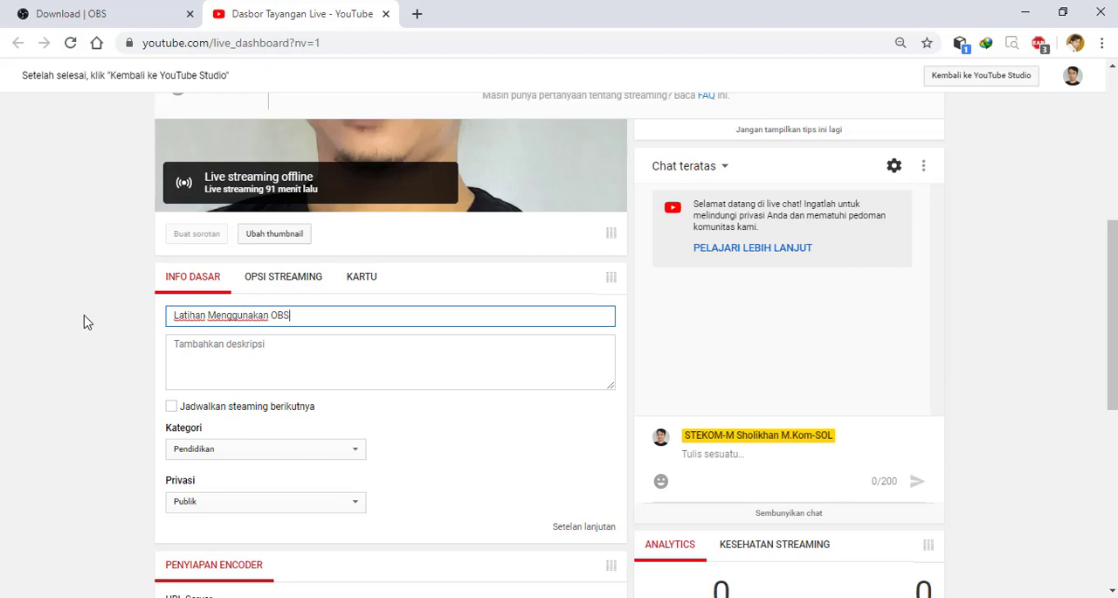
# - Reveal the stream key in the dashboard's encoder setup, select it for copying and hide it again
pyautogui.scroll(-3, 102, 404)
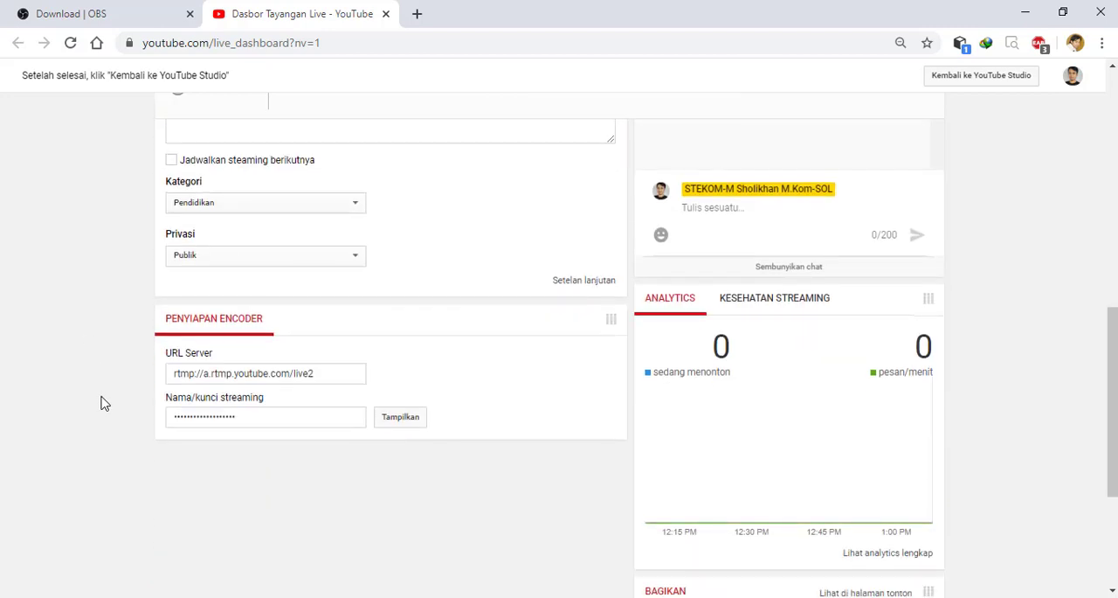
pyautogui.scroll(2, 102, 404)
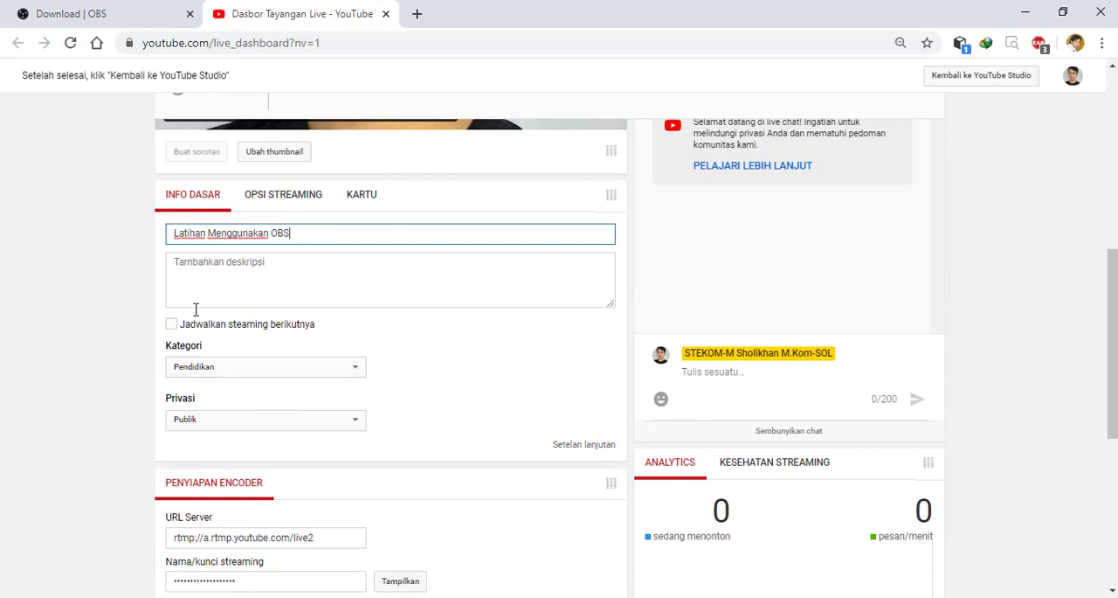
pyautogui.scroll(-2, 597, 319)
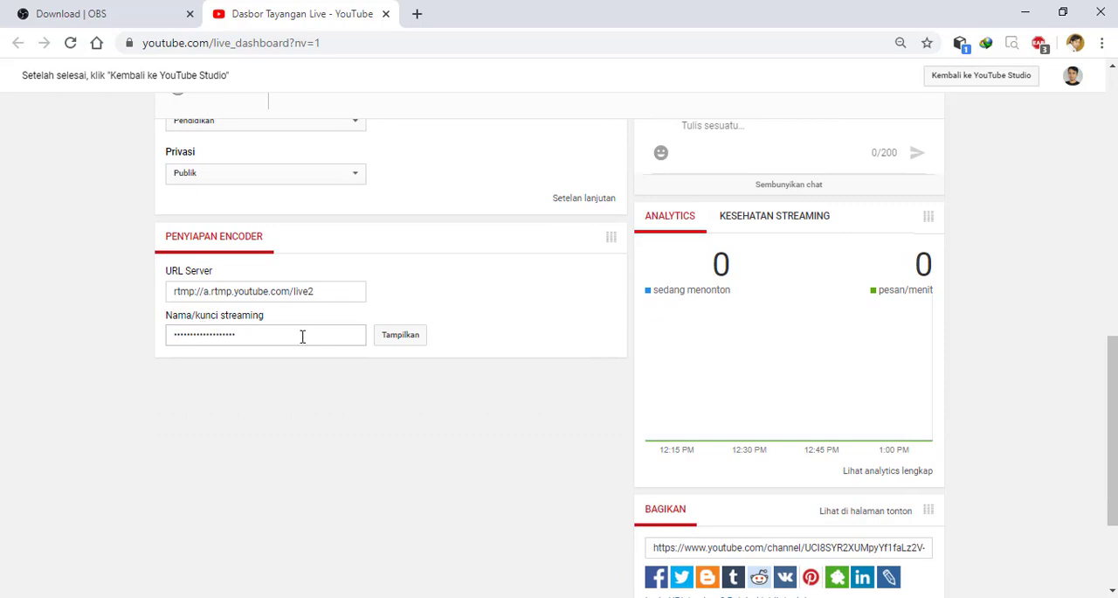
pyautogui.click(397, 341)
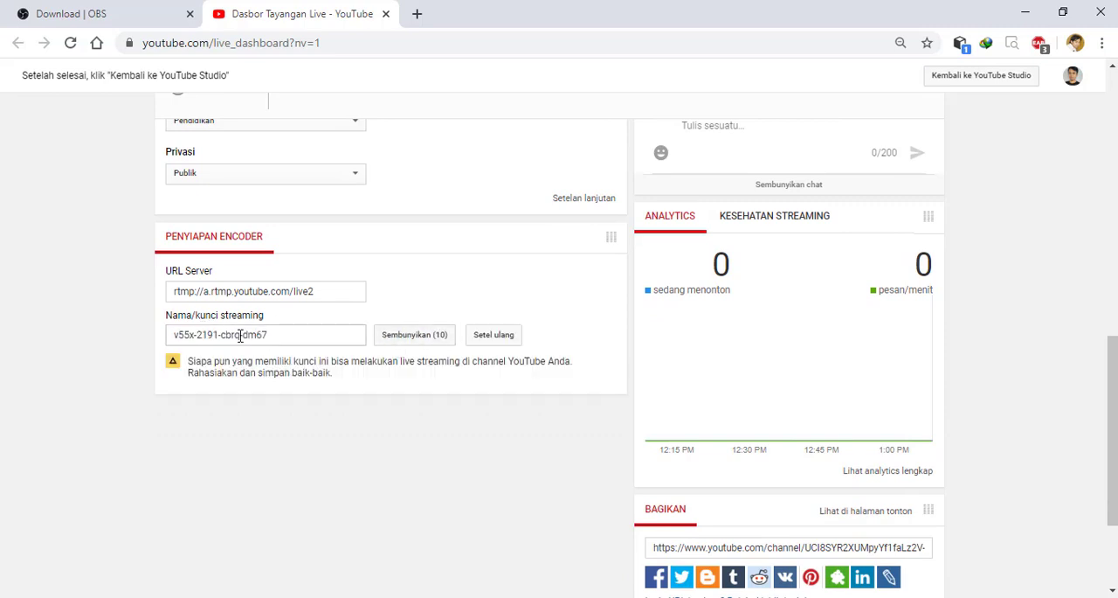
pyautogui.click(418, 340)
pyautogui.click(406, 341)
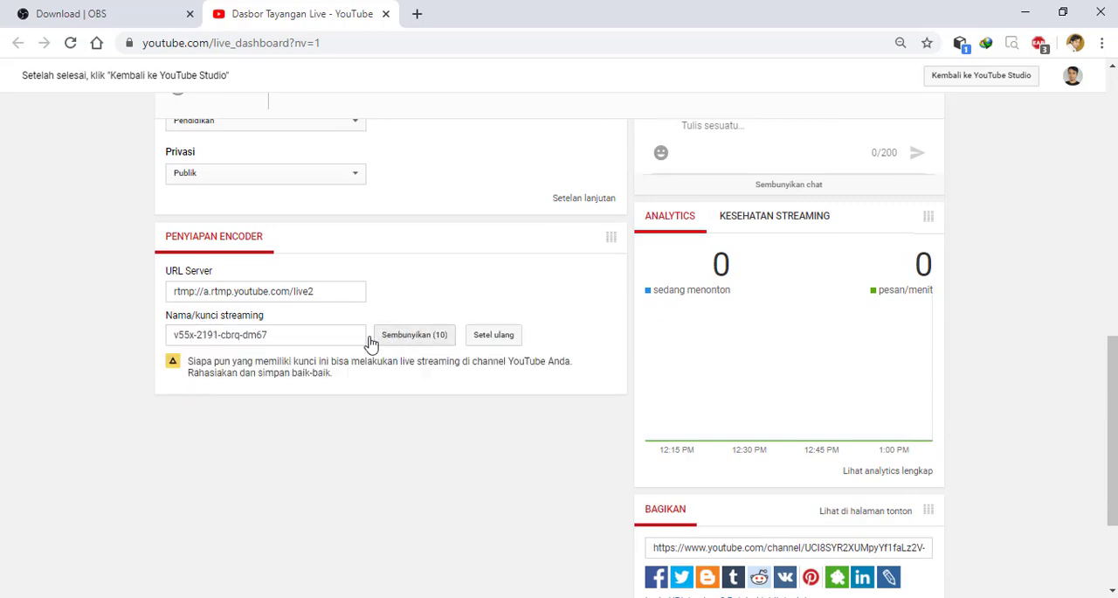
pyautogui.moveTo(325, 335); pyautogui.dragTo(238, 336)
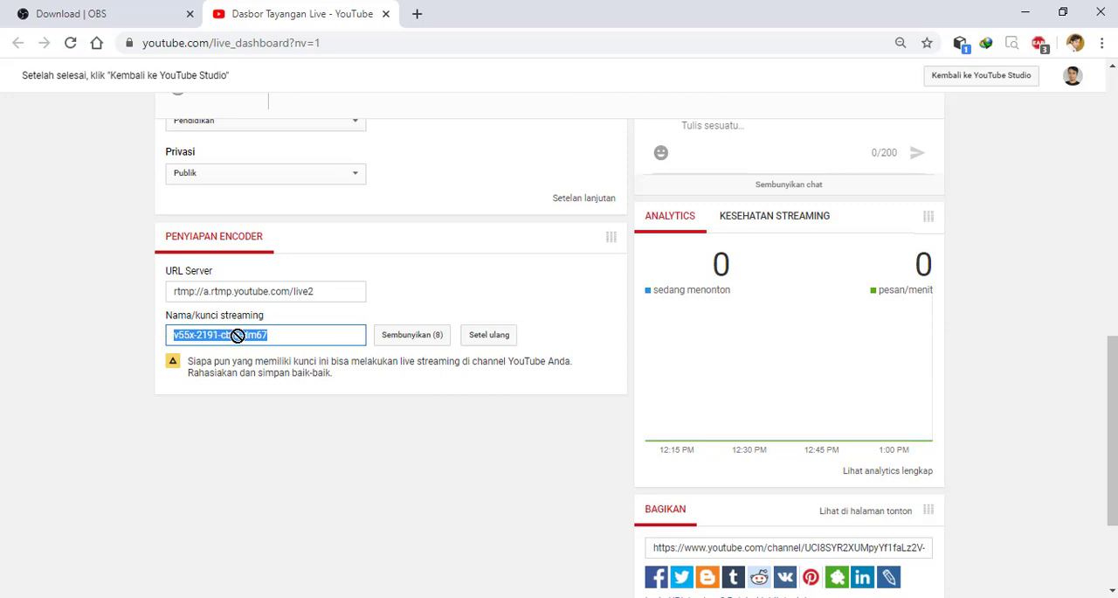
pyautogui.rightClick(238, 335)
pyautogui.click(389, 335)
pyautogui.scroll(10, 452, 391)
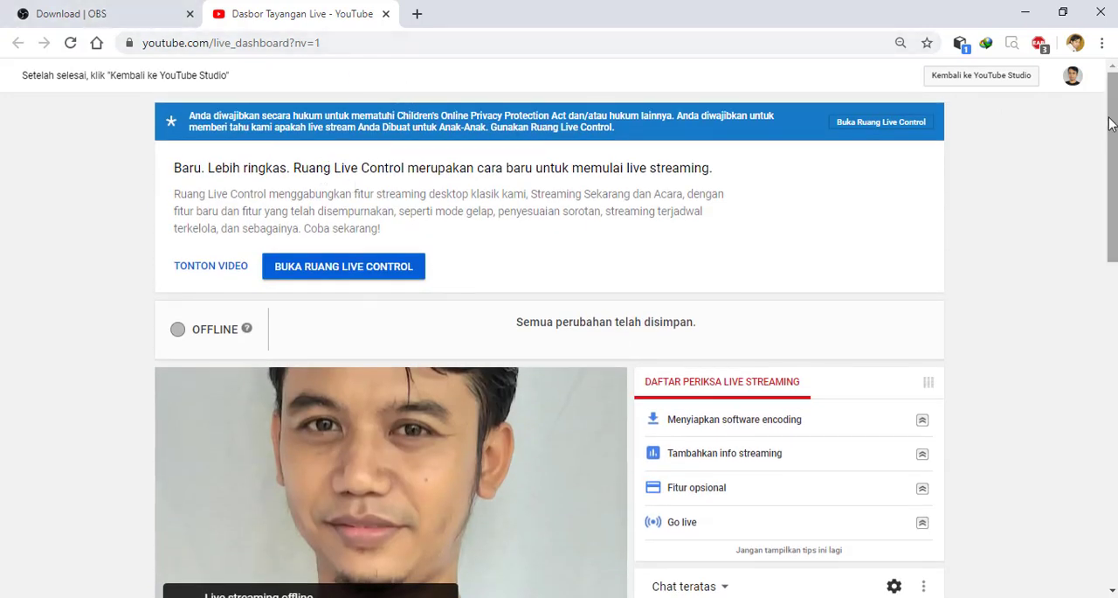
# - Look over the live dashboard from the preview to the stream info and recheck the signed-in account
pyautogui.scroll(-1, 529, 384)
pyautogui.scroll(-2, 529, 384)
pyautogui.scroll(3, 528, 384)
pyautogui.scroll(-1, 529, 385)
pyautogui.scroll(-2, 529, 384)
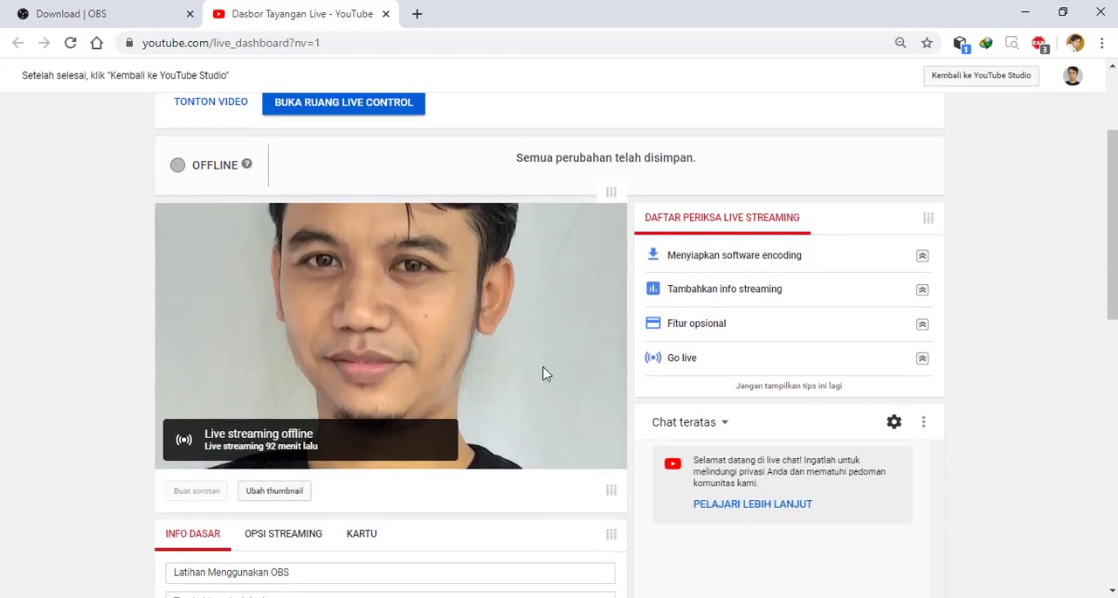
pyautogui.click(1072, 75)
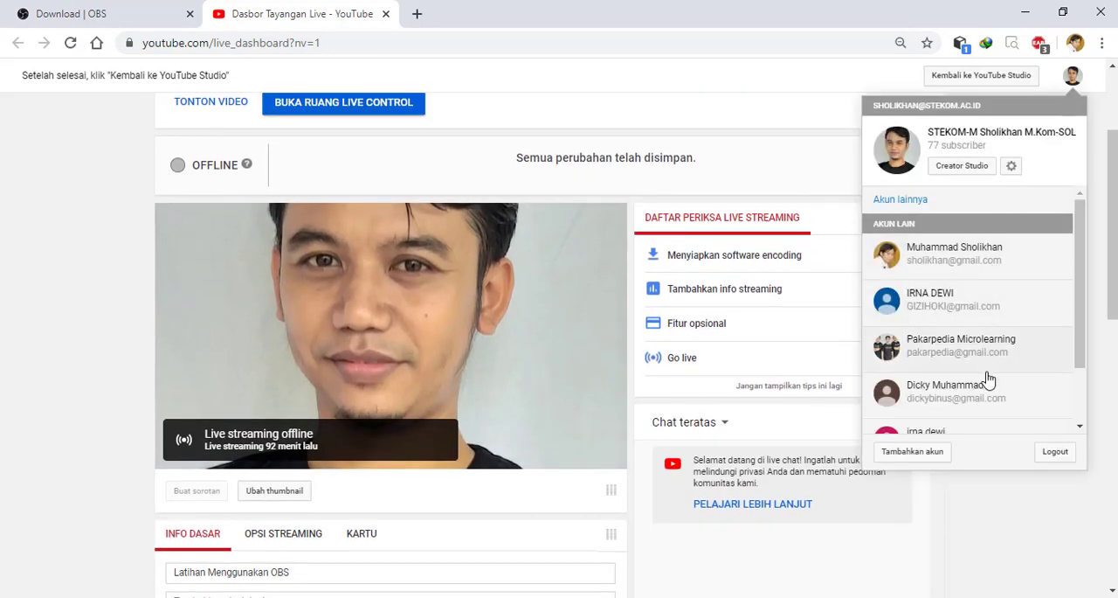
pyautogui.click(1073, 75)
# - Copy the stream key from the YouTube encoder setup and paste it into the Stream Key field in OBS Studio
pyautogui.scroll(-4, 127, 437)
pyautogui.scroll(-3, 127, 437)
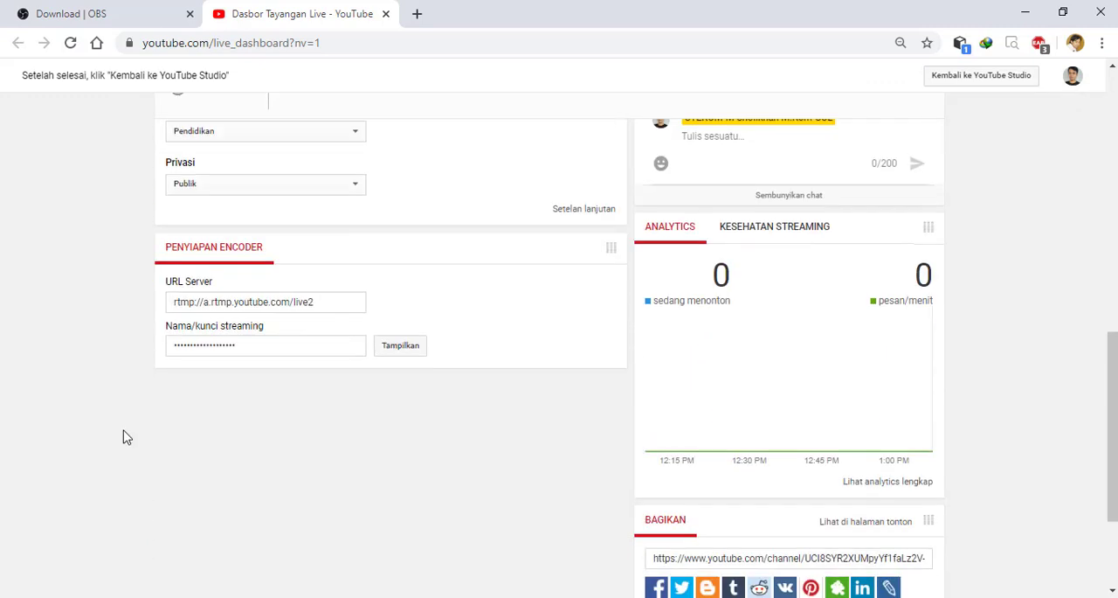
pyautogui.click(394, 352)
pyautogui.click(295, 352)
pyautogui.click(413, 348)
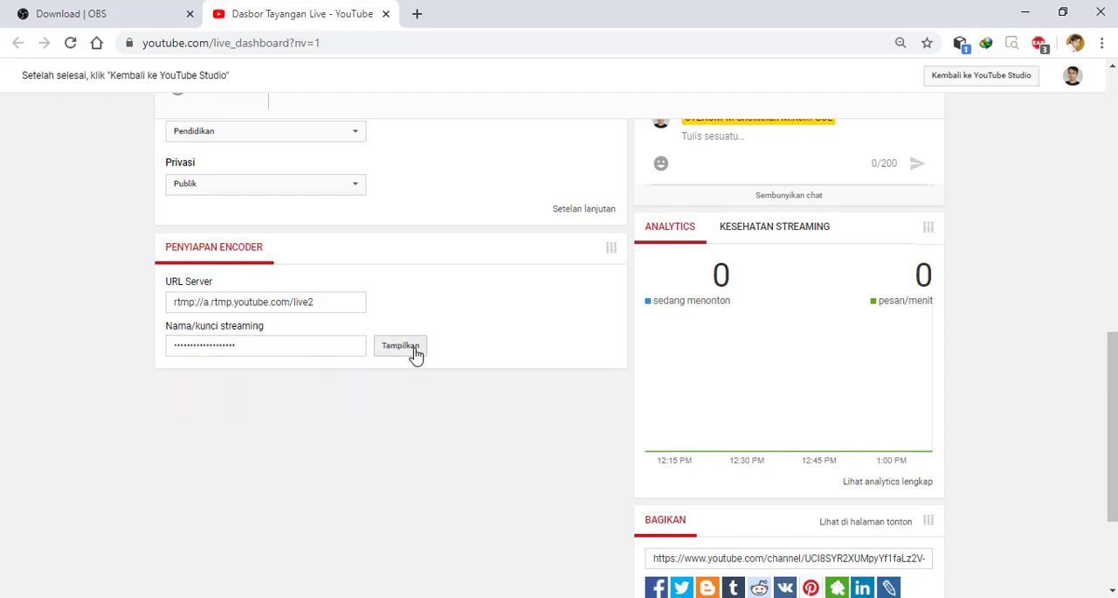
pyautogui.click(1028, 15)
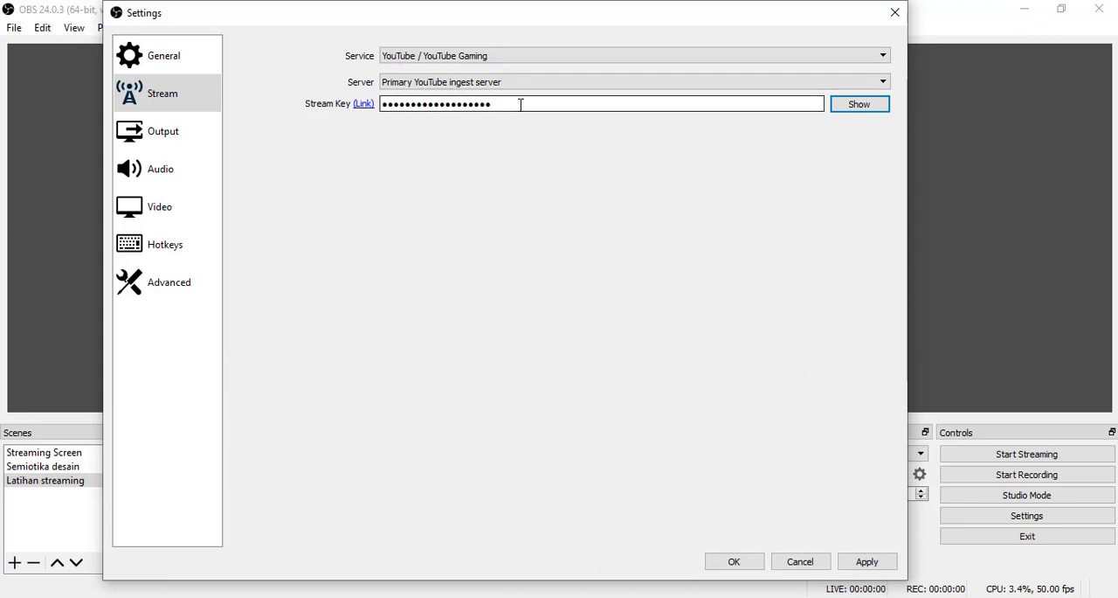
pyautogui.moveTo(524, 104); pyautogui.dragTo(368, 105)
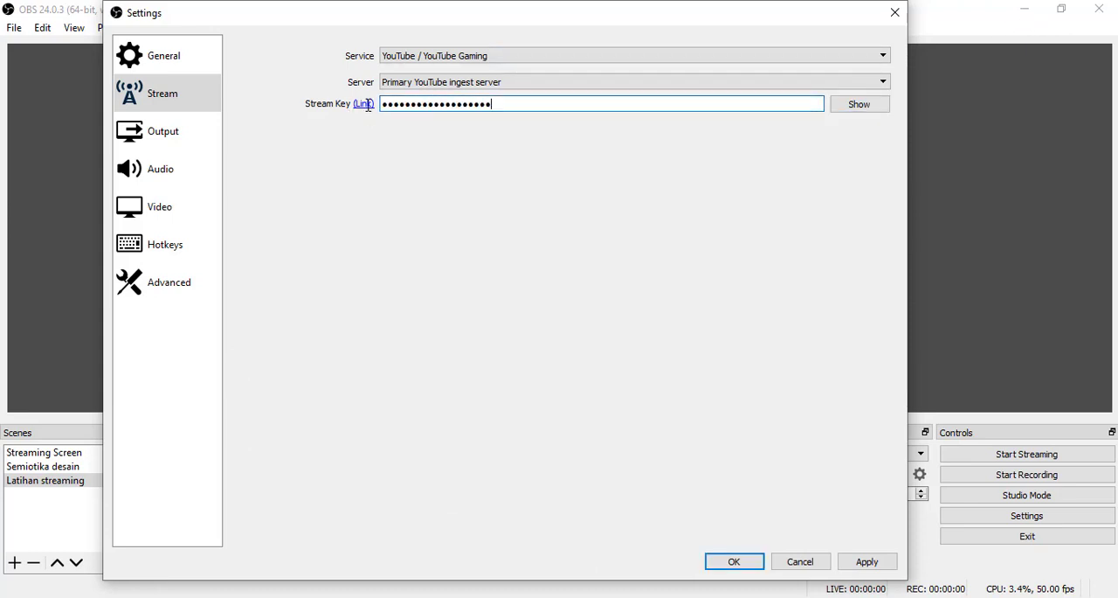
pyautogui.click(860, 105)
pyautogui.click(860, 106)
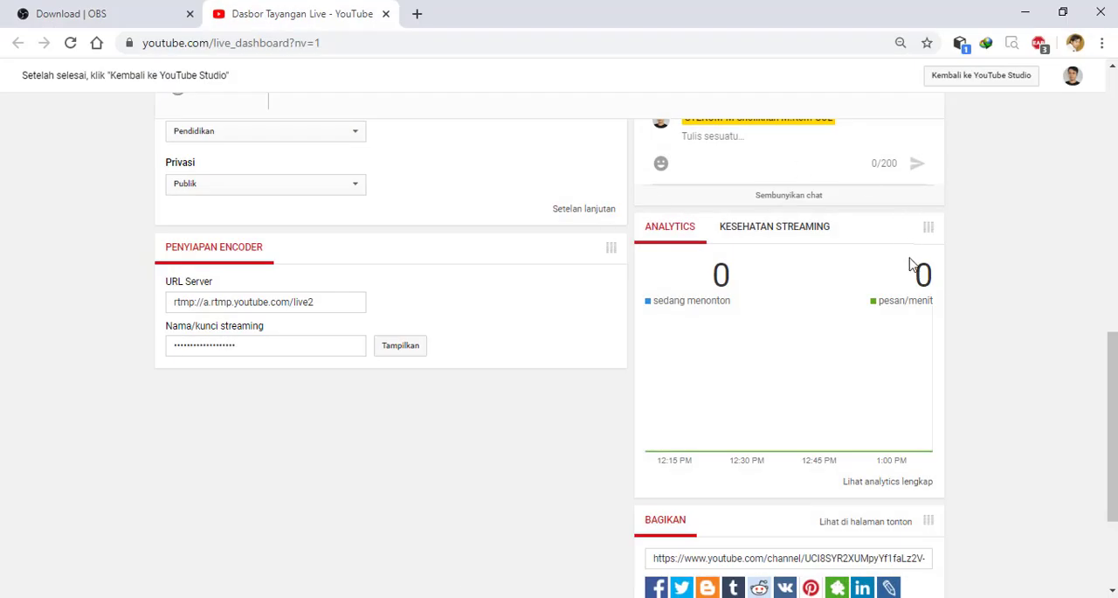
# - Check the live dashboard's preview and stream info in the browser and return to the OBS Studio settings
pyautogui.scroll(6, 1014, 137)
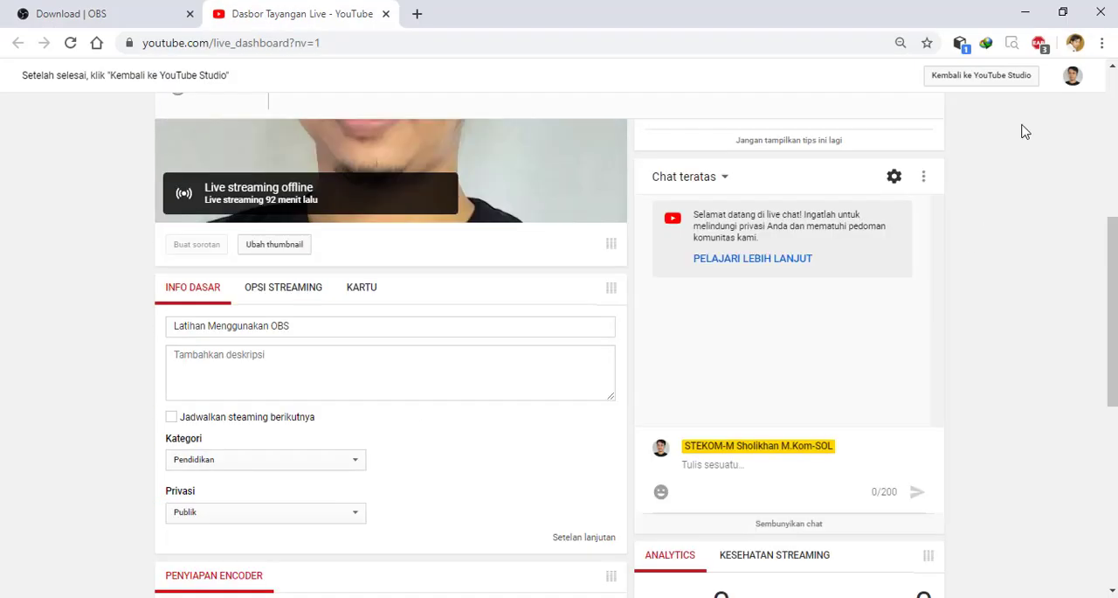
pyautogui.scroll(2, 400, 344)
pyautogui.scroll(-2, 516, 354)
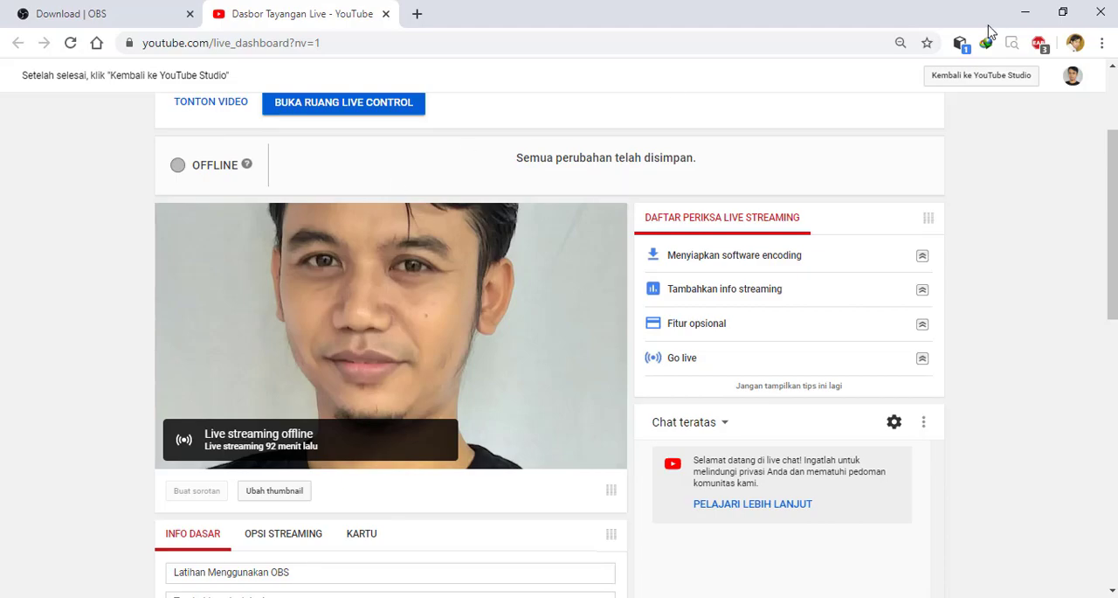
pyautogui.click(1025, 12)
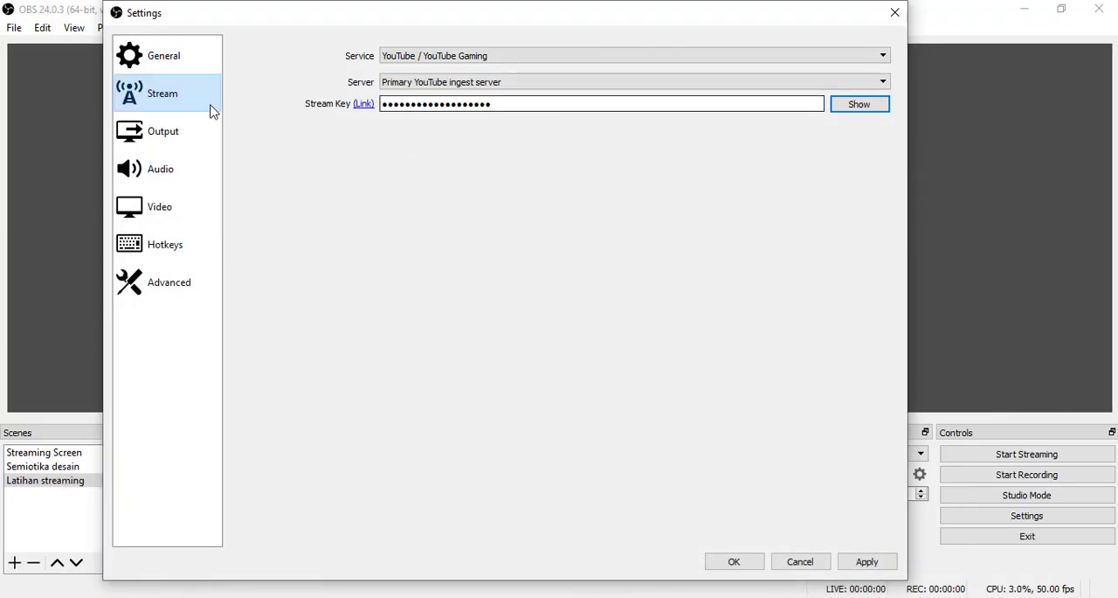
# - In the Output settings, set the streaming Rescale Output resolution to 1280x720
pyautogui.click(163, 135)
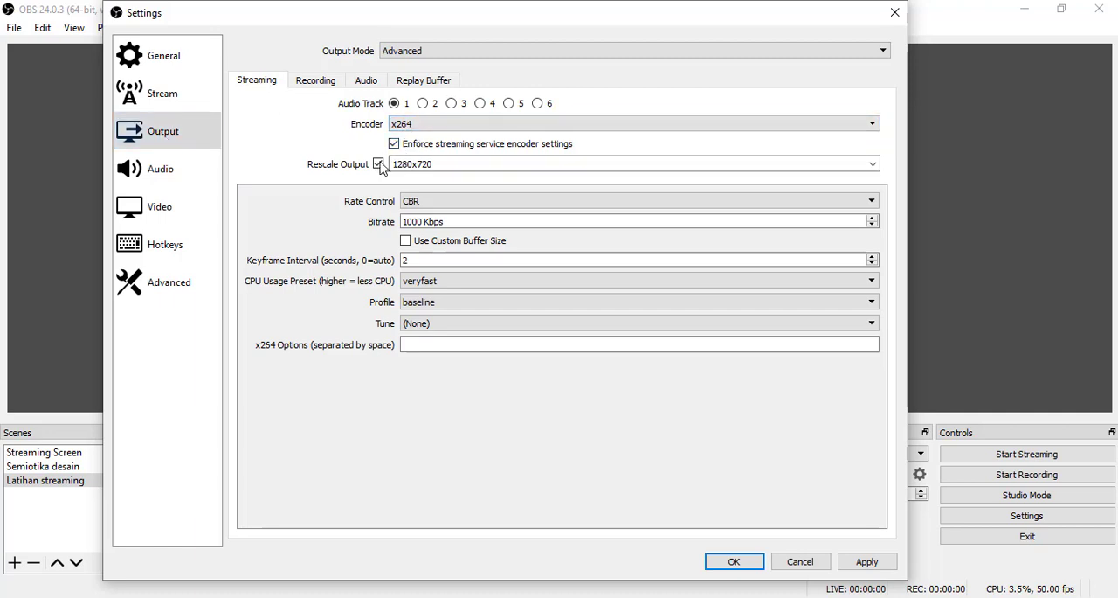
pyautogui.click(873, 166)
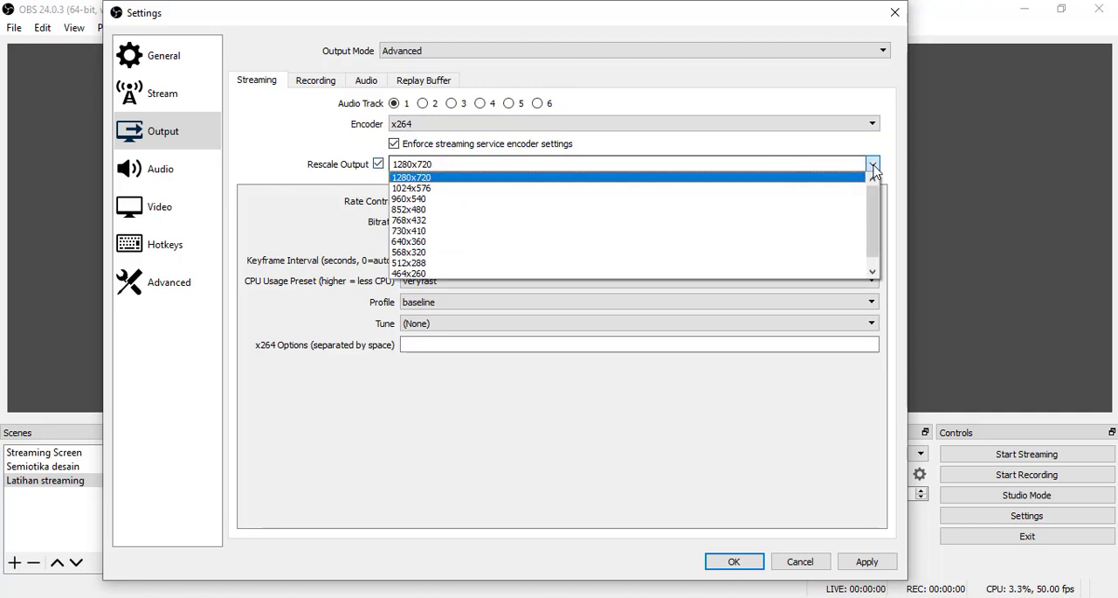
pyautogui.click(425, 178)
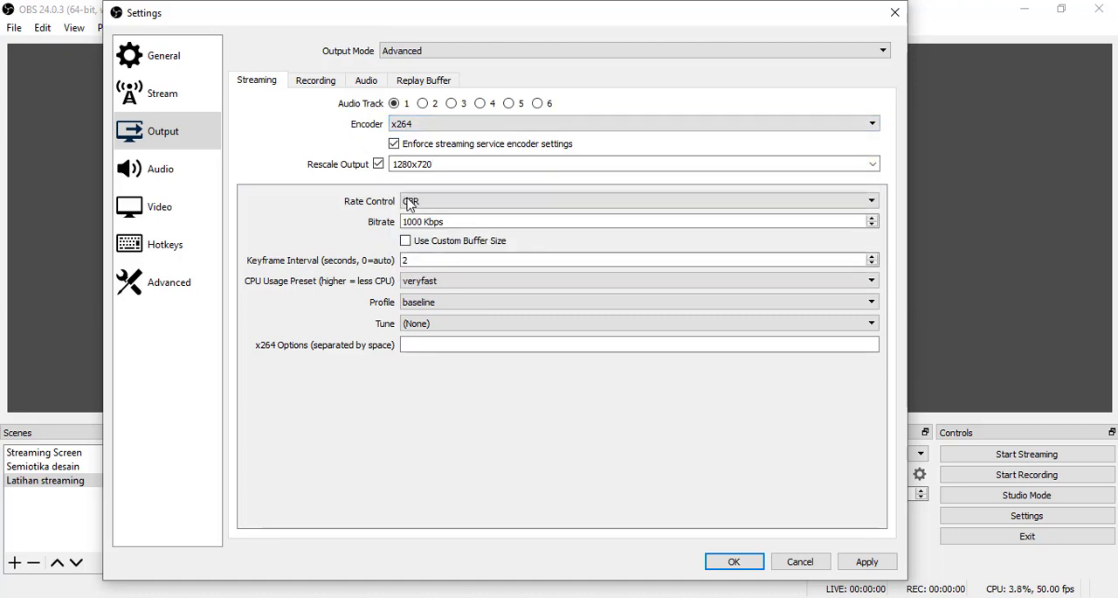
# - Select the Bitrate value in the streaming output settings to examine it
pyautogui.moveTo(479, 224); pyautogui.dragTo(401, 221)
pyautogui.click(407, 225)
pyautogui.click(462, 217)
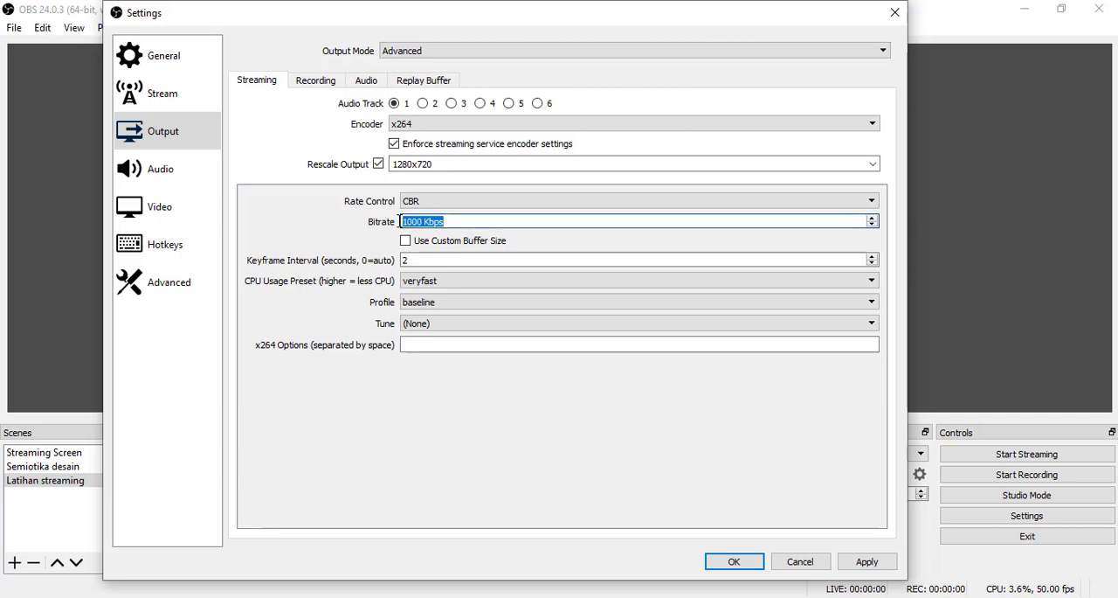
pyautogui.click(457, 224)
pyautogui.moveTo(445, 224); pyautogui.dragTo(392, 225)
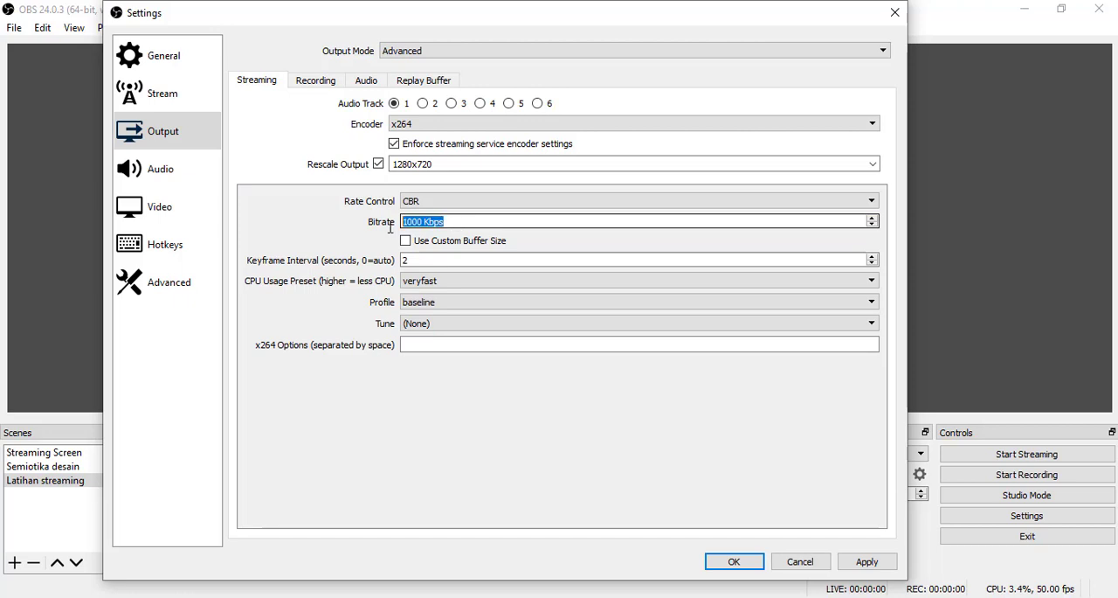
# - Switch to the browser and open the Speedtest by Ookla site, speedtest.net, in a new tab
pyautogui.click(486, 224)
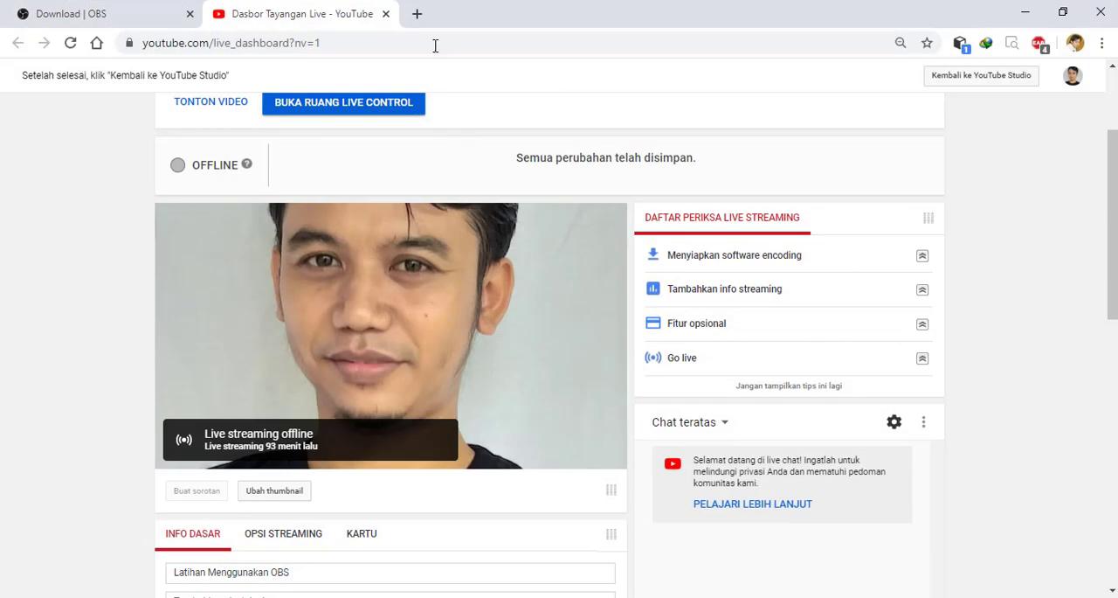
pyautogui.hotkey('ctrl', 't')
pyautogui.write('speedtest.net')
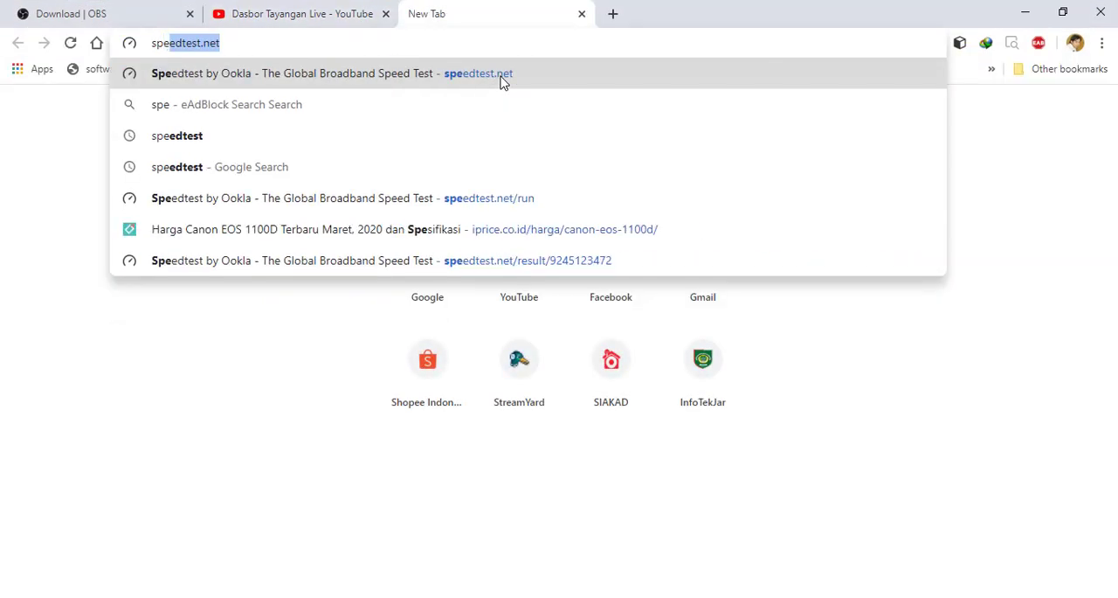
pyautogui.click(502, 81)
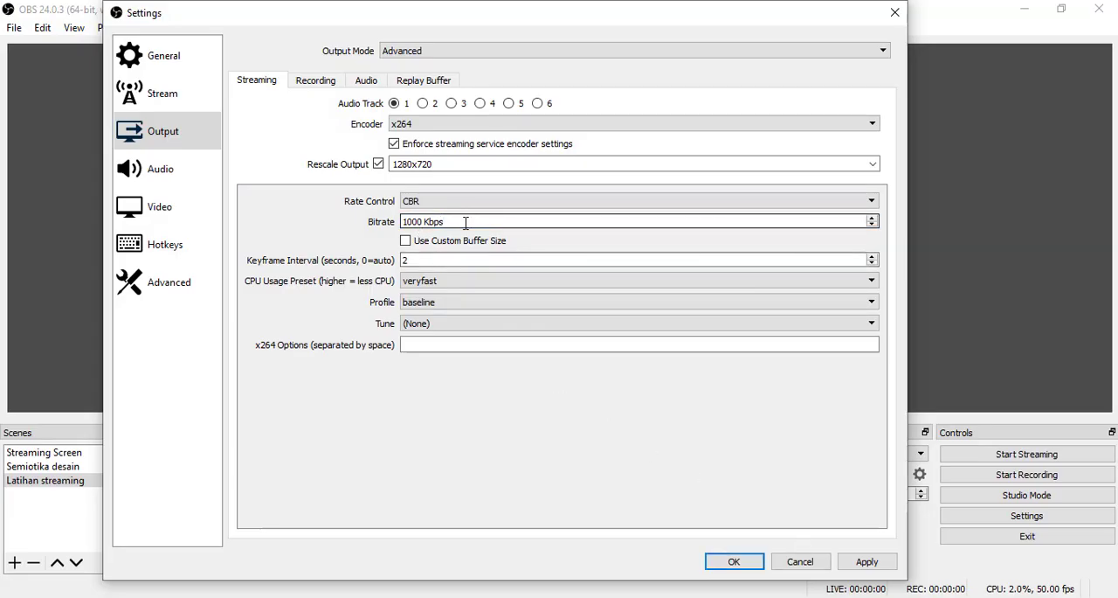
# - Examine the streaming Bitrate value in OBS Studio, view the Speedtest page in the browser and return to the Bitrate value
pyautogui.moveTo(466, 223); pyautogui.dragTo(393, 223)
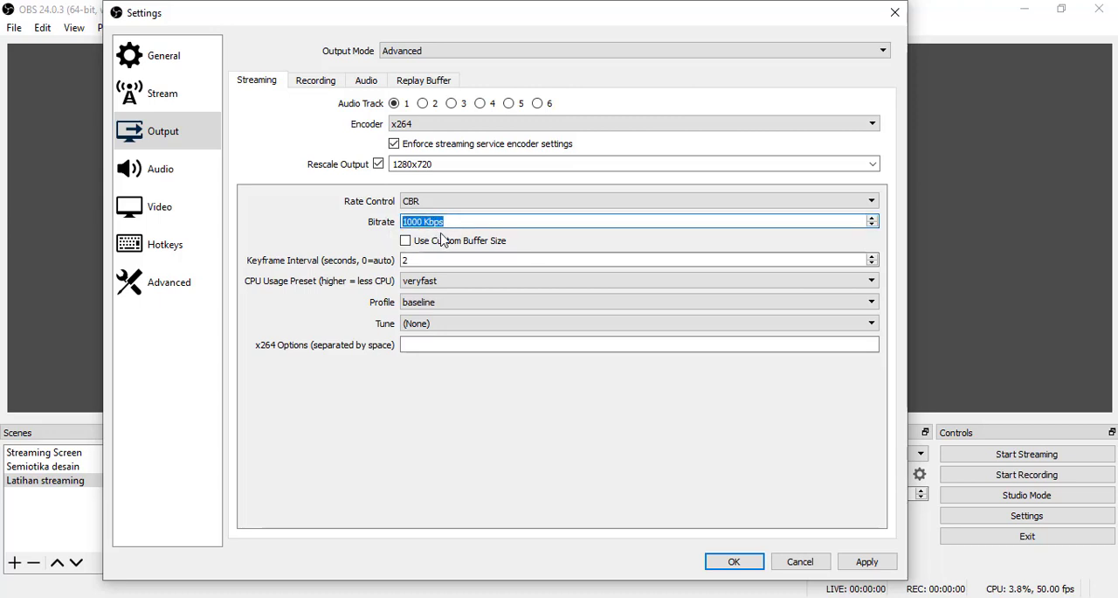
pyautogui.click(457, 225)
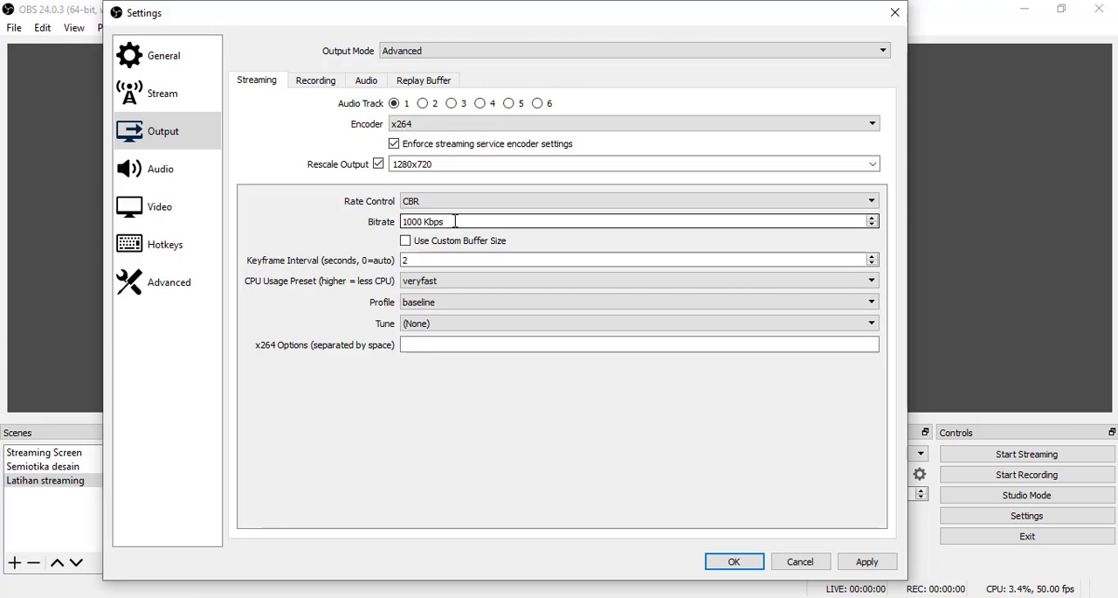
pyautogui.click(699, 597)
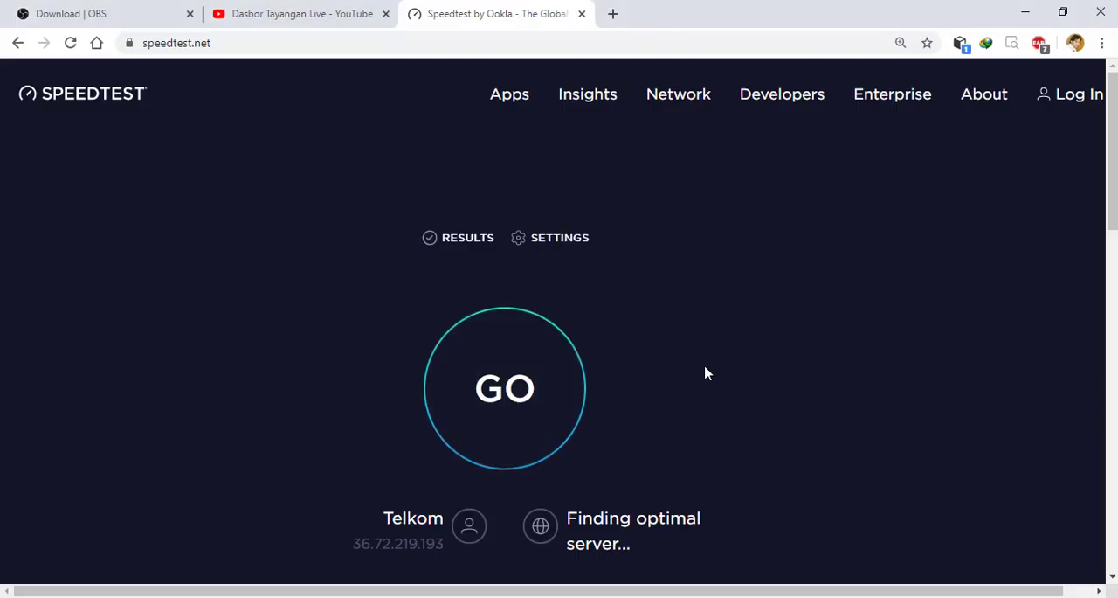
pyautogui.scroll(-2, 707, 373)
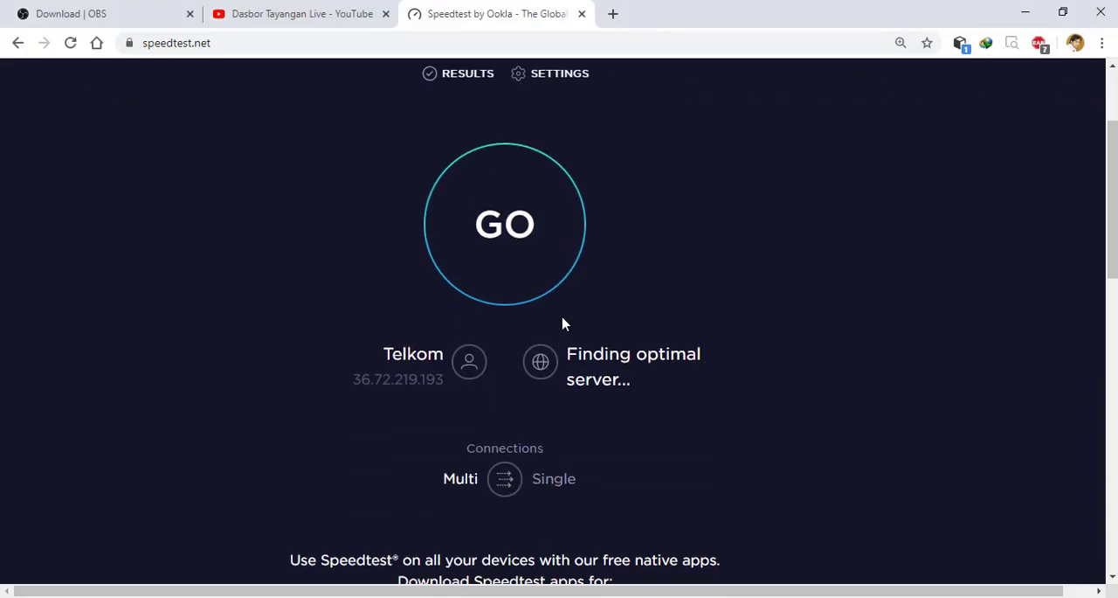
pyautogui.click(1025, 12)
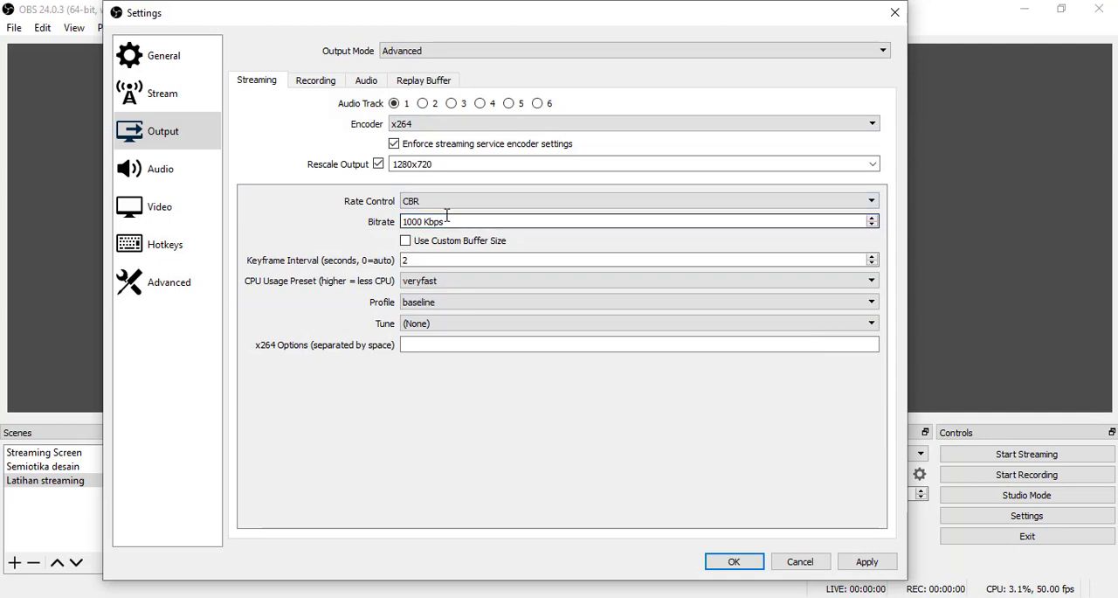
pyautogui.moveTo(454, 221); pyautogui.dragTo(388, 221)
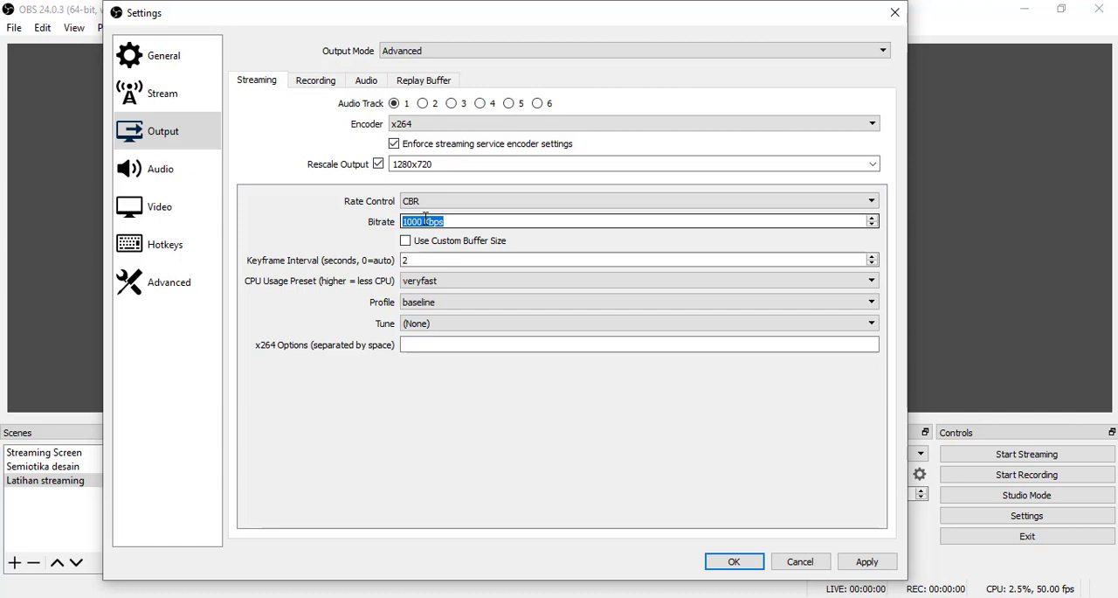
# - Set the streaming Bitrate to 6000 Kbps
pyautogui.click(404, 223)
pyautogui.moveTo(405, 223); pyautogui.dragTo(531, 207)
pyautogui.click(413, 221)
pyautogui.press('BackSpace')
pyautogui.write('6')
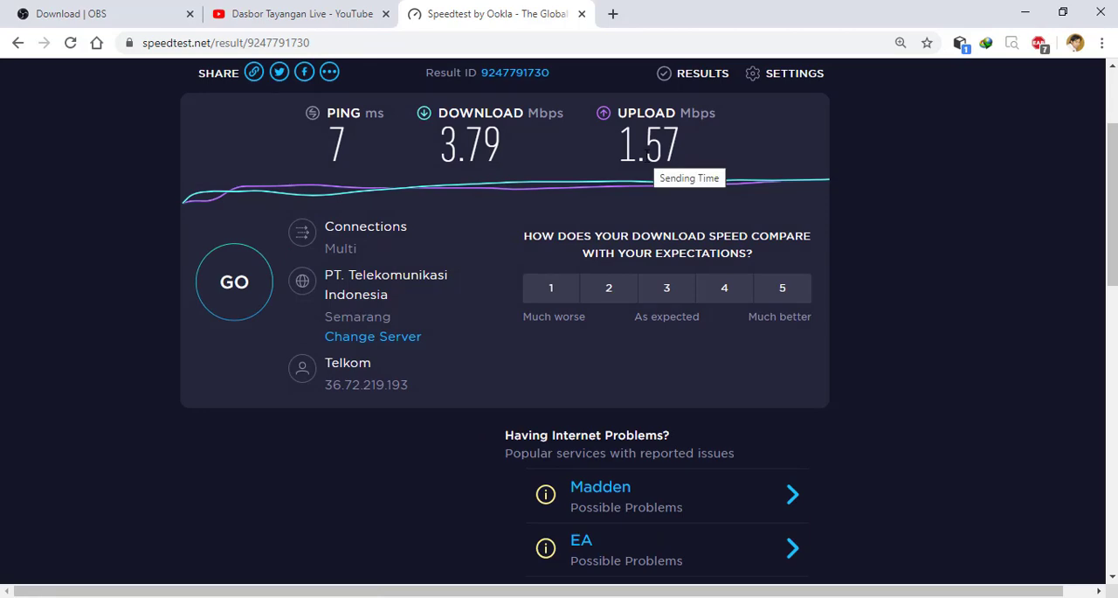
# - Return the streaming Bitrate to 1000 Kbps in OBS Studio and check the upload speed in the browser's Speedtest results
pyautogui.click(1029, 12)
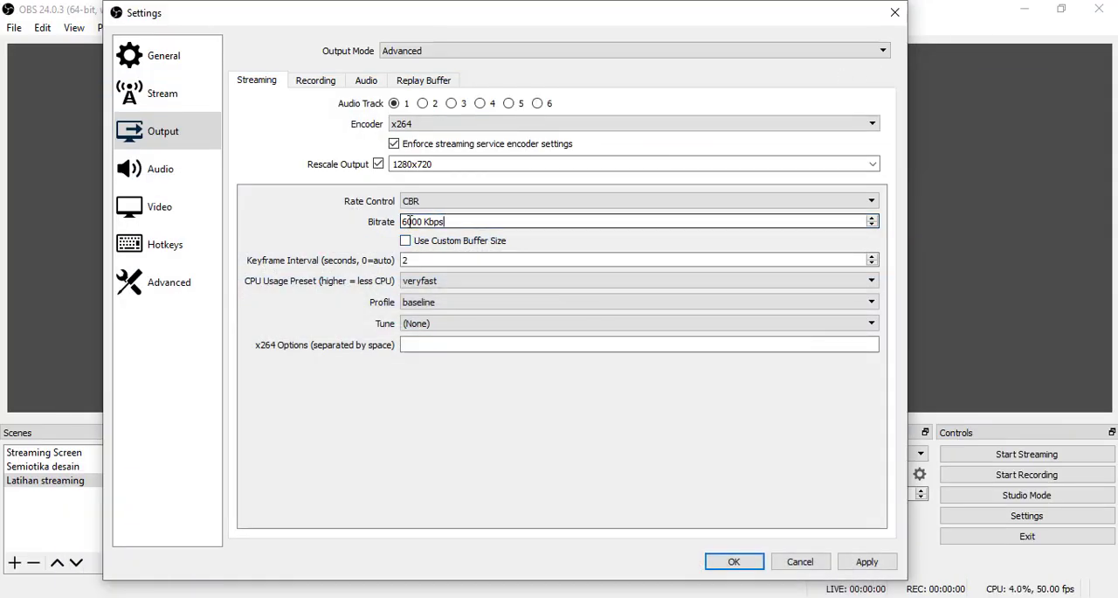
pyautogui.moveTo(409, 221); pyautogui.dragTo(398, 221)
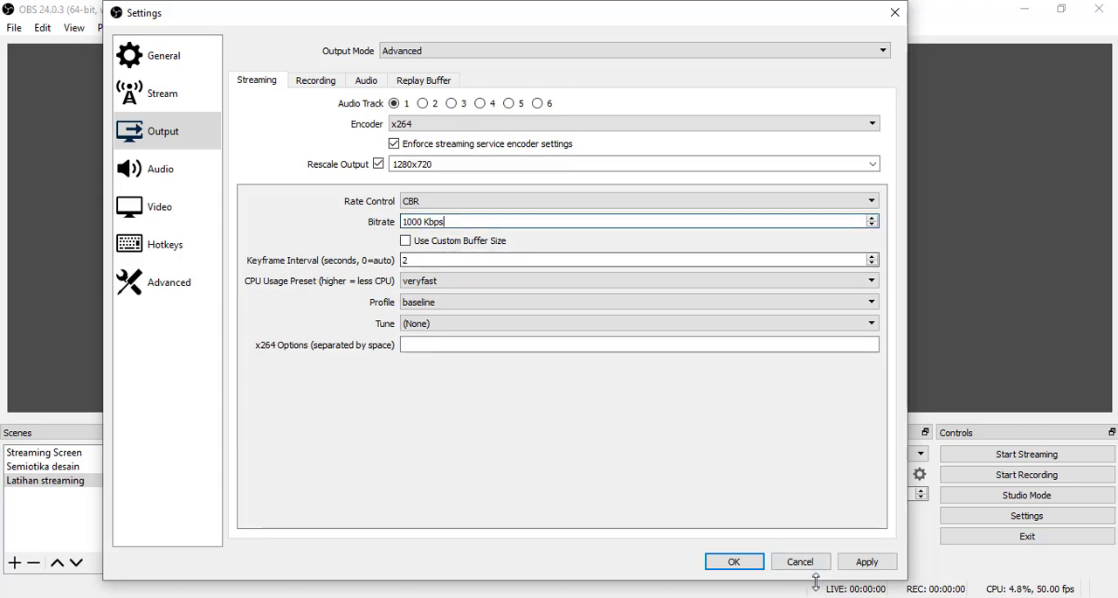
pyautogui.click(577, 597)
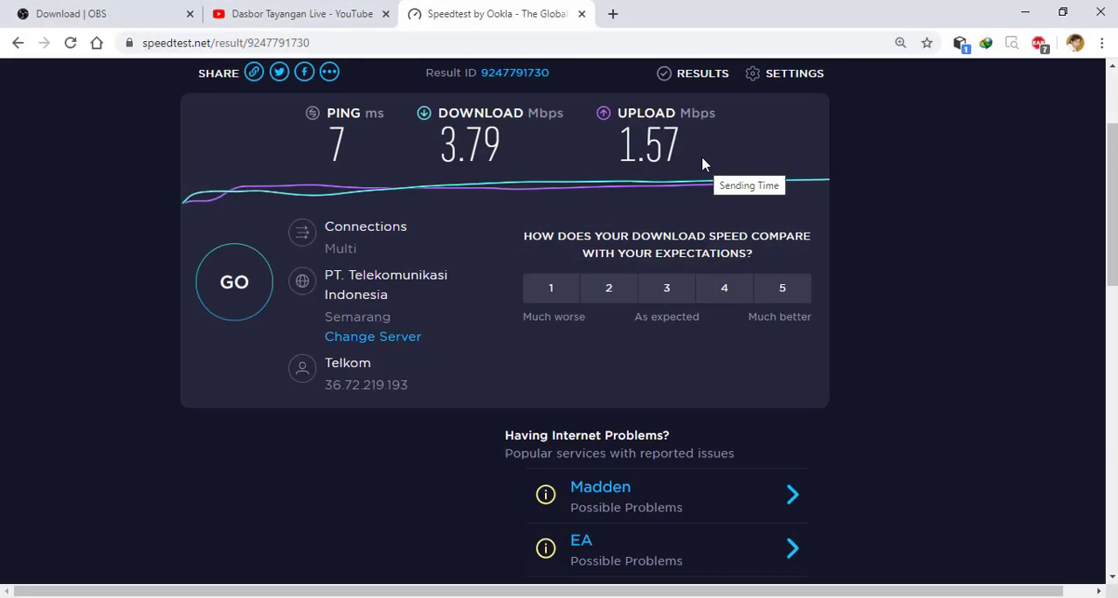
pyautogui.click(1026, 13)
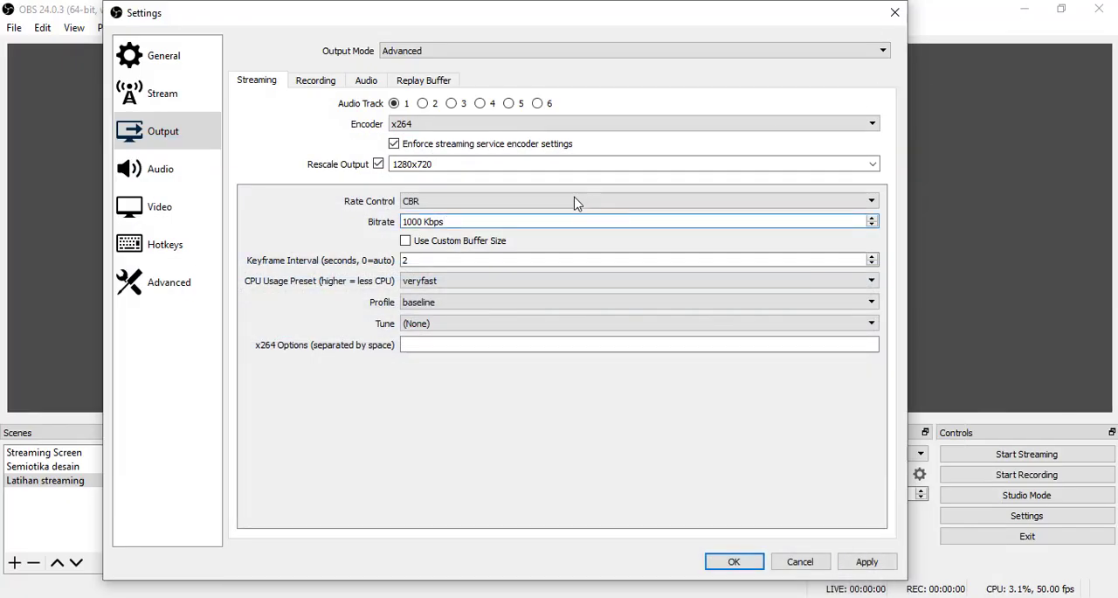
# - Replace the streaming Bitrate number with 500 Kbps
pyautogui.moveTo(423, 224); pyautogui.dragTo(399, 224)
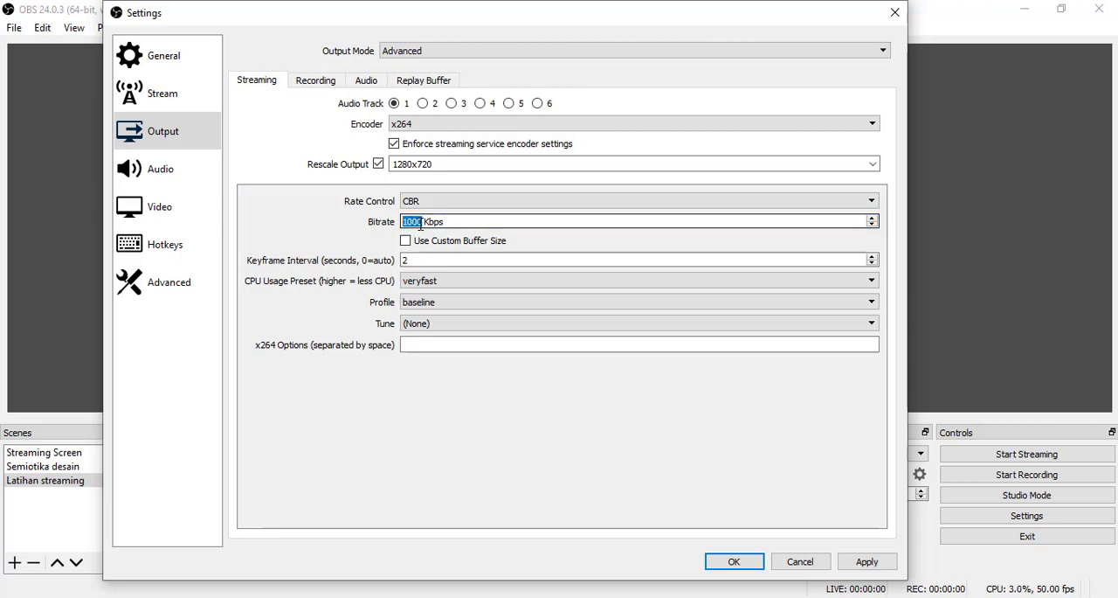
pyautogui.click(412, 224)
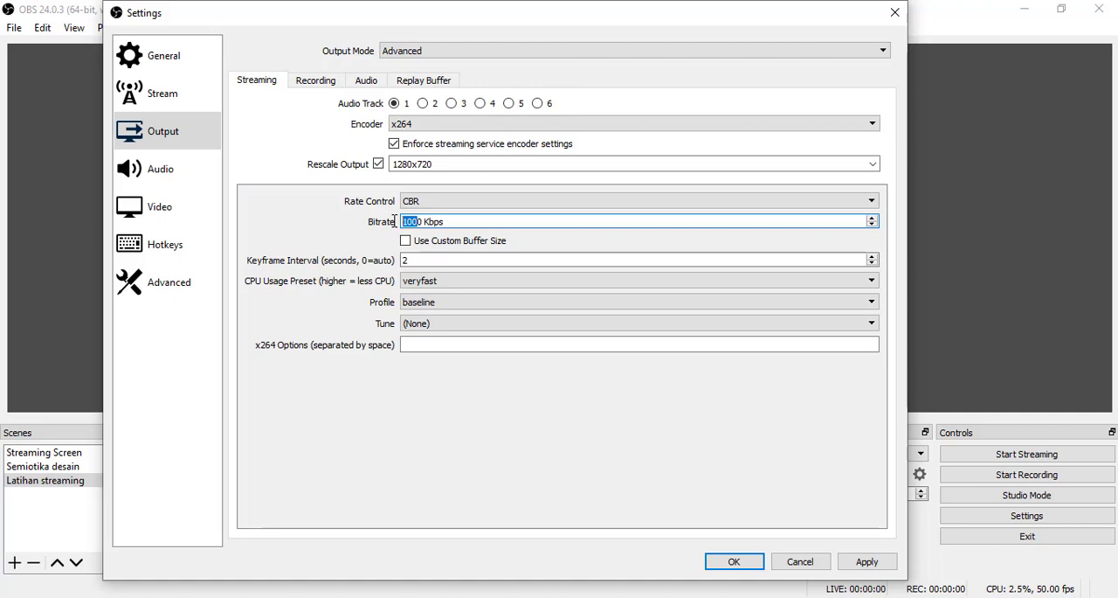
pyautogui.write('50')
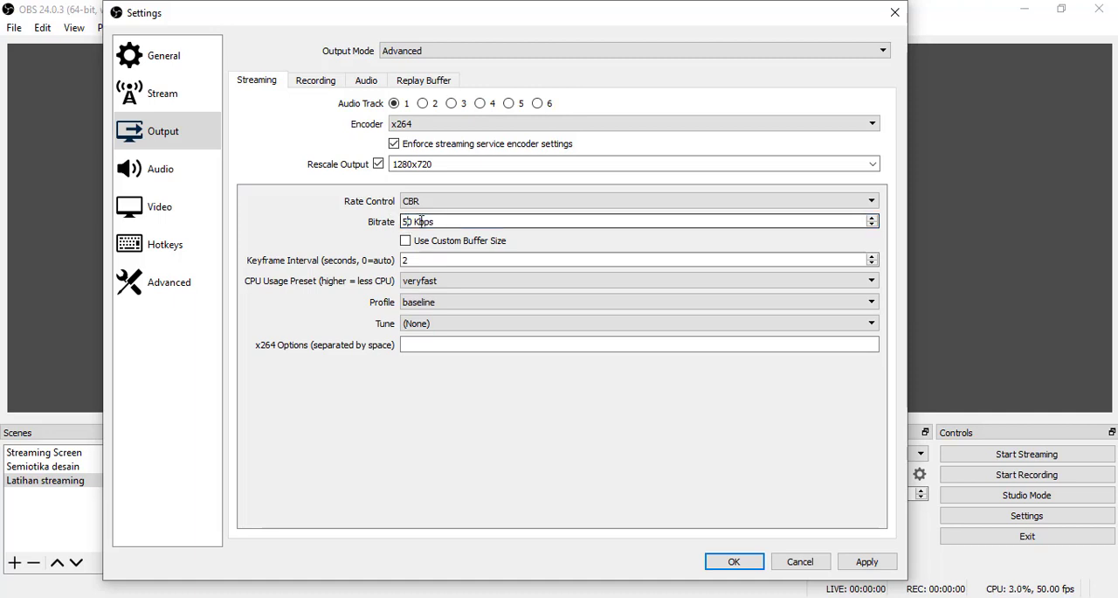
pyautogui.write('0')
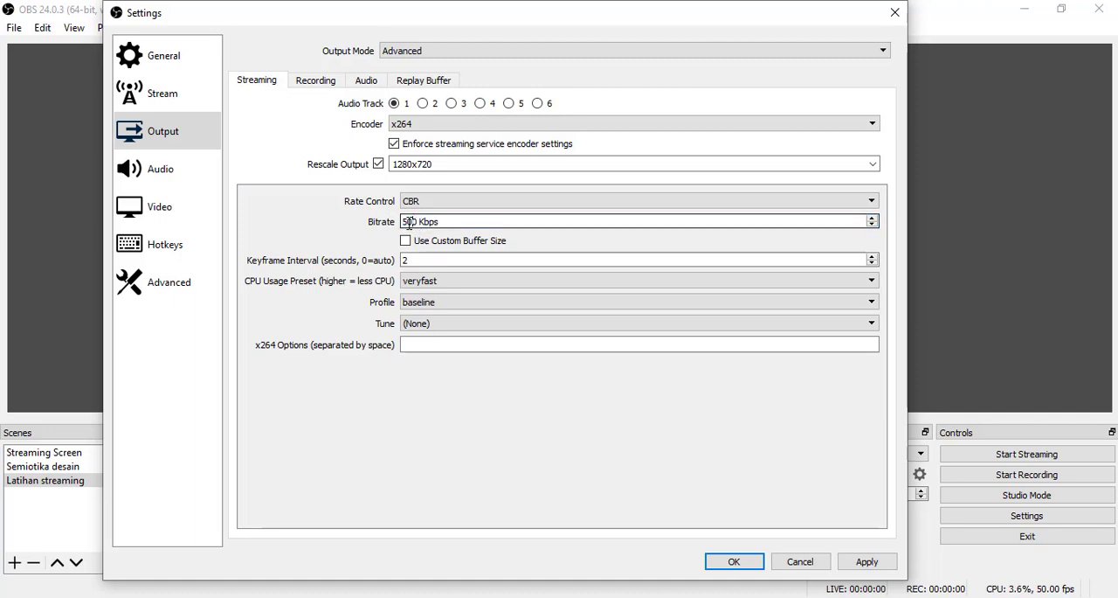
pyautogui.write('10')
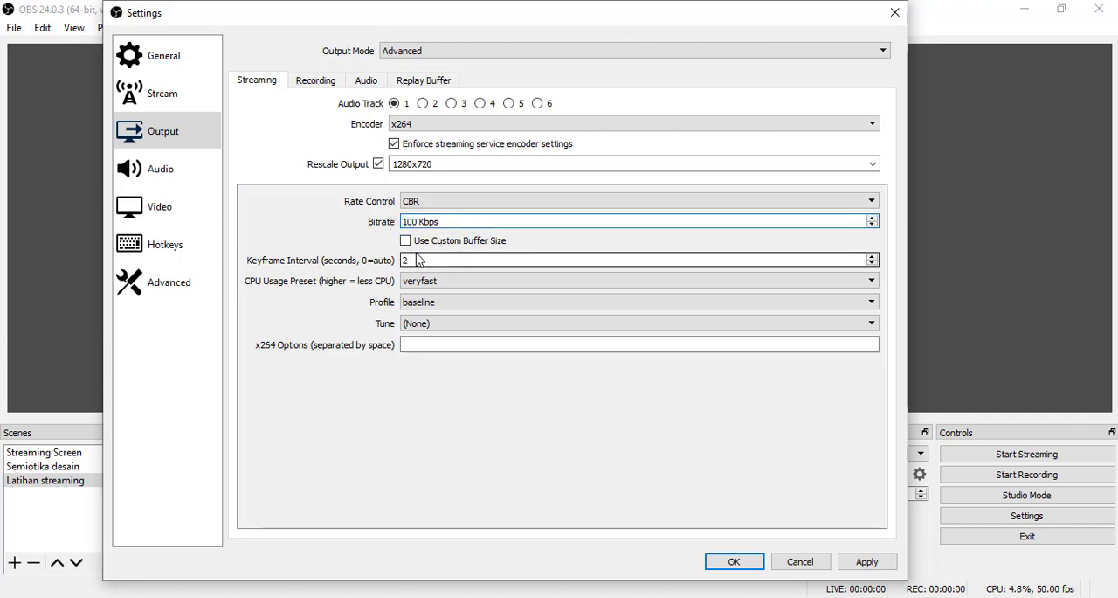
pyautogui.write('00')
# - Set the streaming Bitrate to 1000 Kbps in the Output settings
pyautogui.click(448, 222)
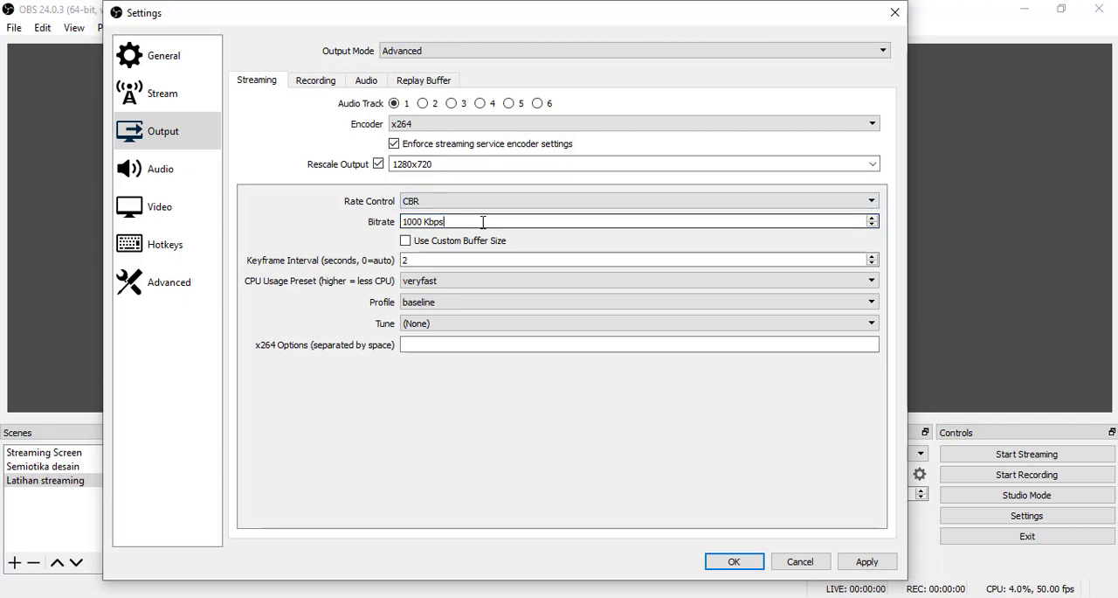
pyautogui.click(186, 143)
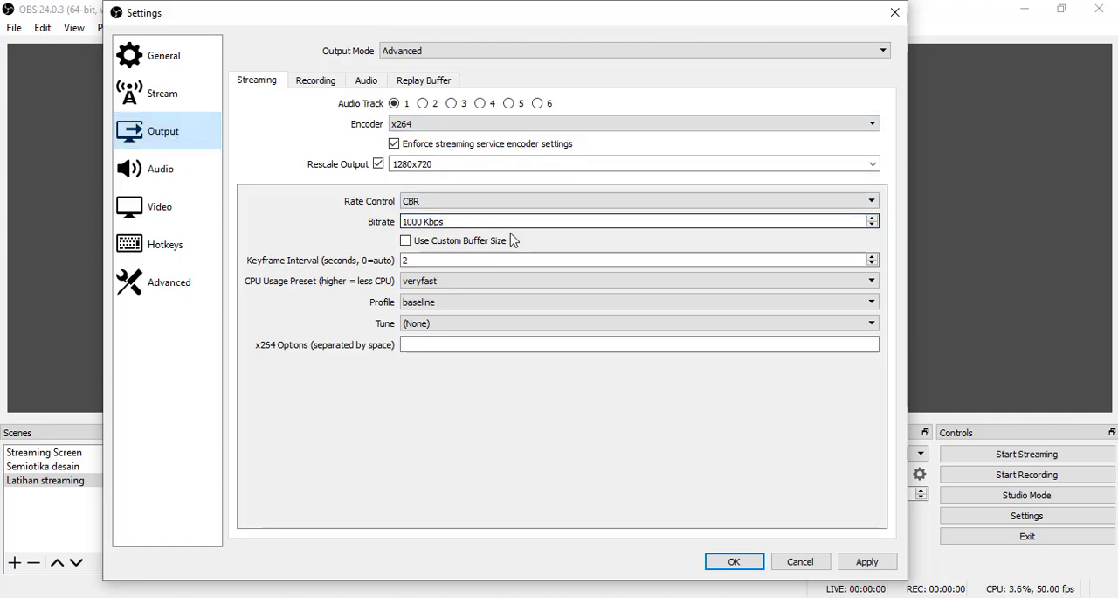
pyautogui.moveTo(447, 222); pyautogui.dragTo(384, 224)
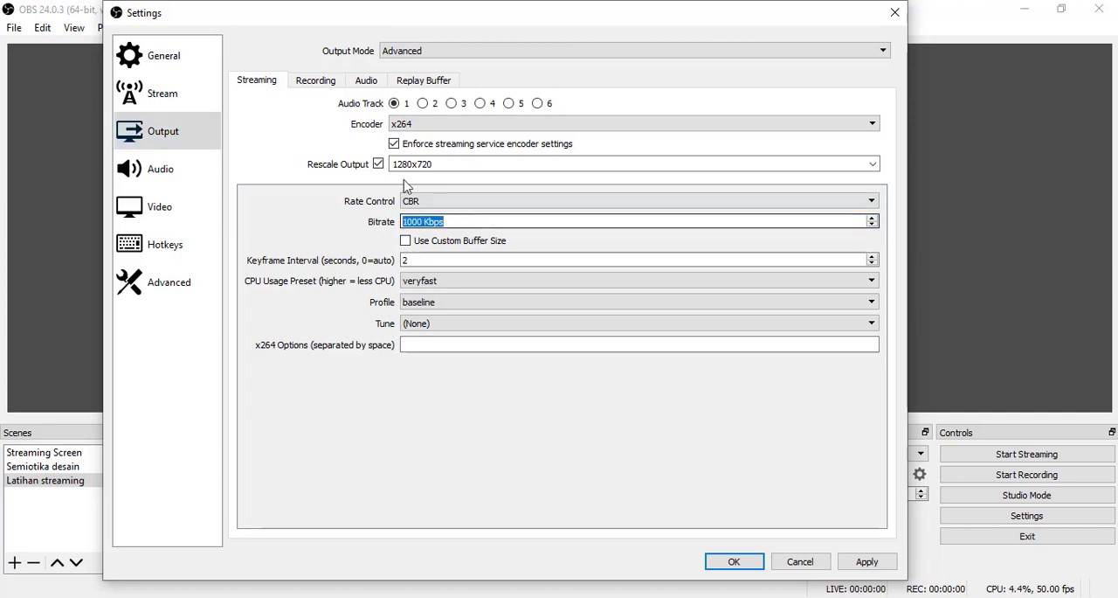
# - Look through the Recording, Audio and Replay Buffer output settings and the Desktop Audio device choices in the Audio settings
pyautogui.click(317, 80)
pyautogui.click(365, 81)
pyautogui.click(422, 83)
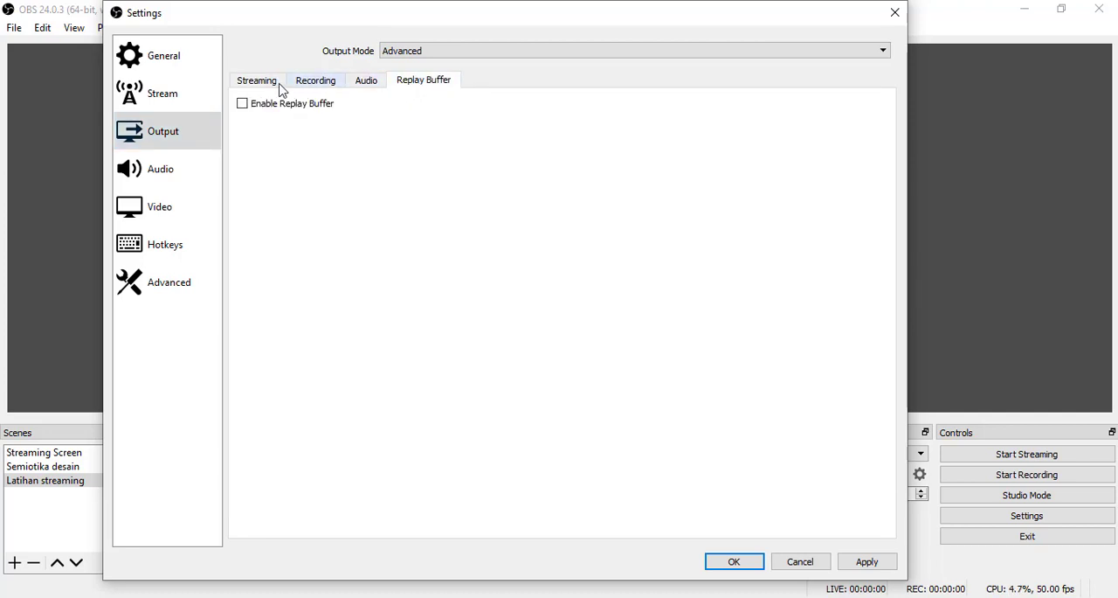
pyautogui.click(274, 82)
pyautogui.click(168, 178)
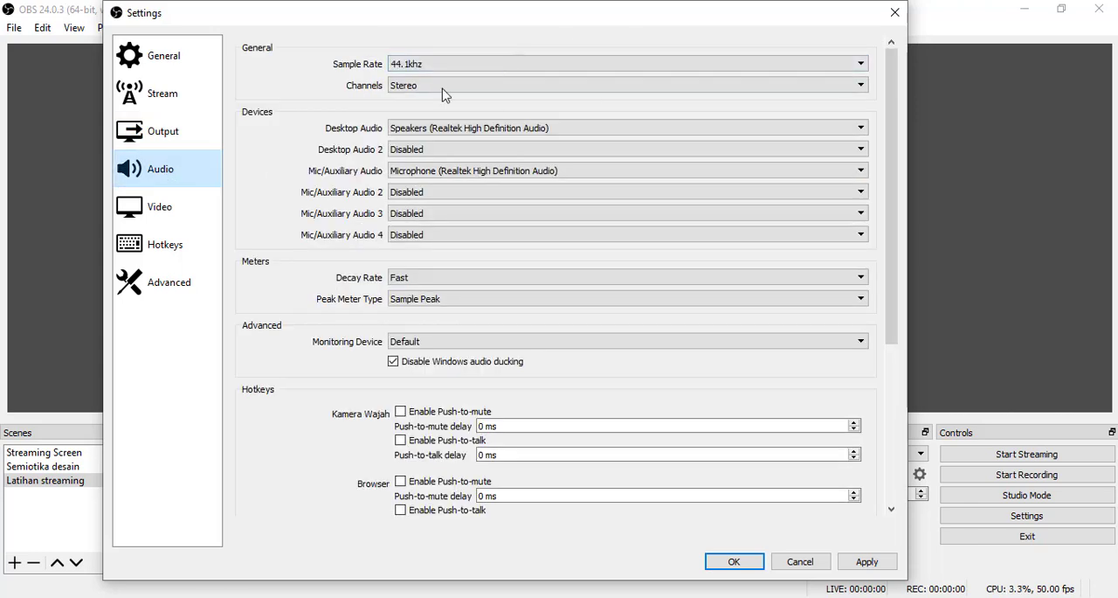
pyautogui.click(463, 131)
pyautogui.click(463, 134)
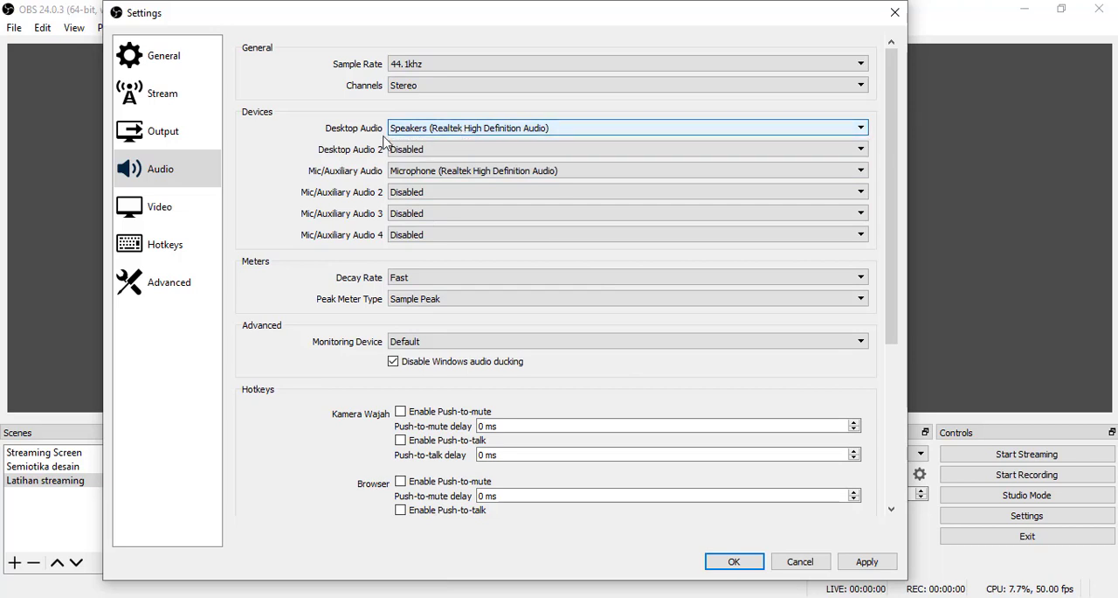
# - In the Video settings, choose 1280x720 as the Base (Canvas) Resolution
pyautogui.click(167, 218)
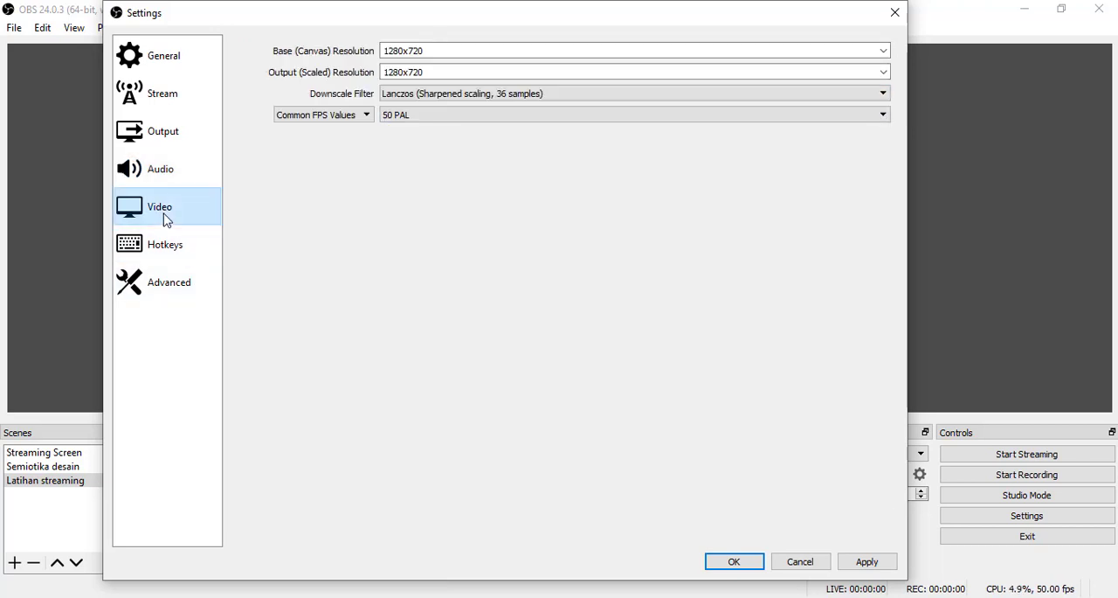
pyautogui.click(882, 50)
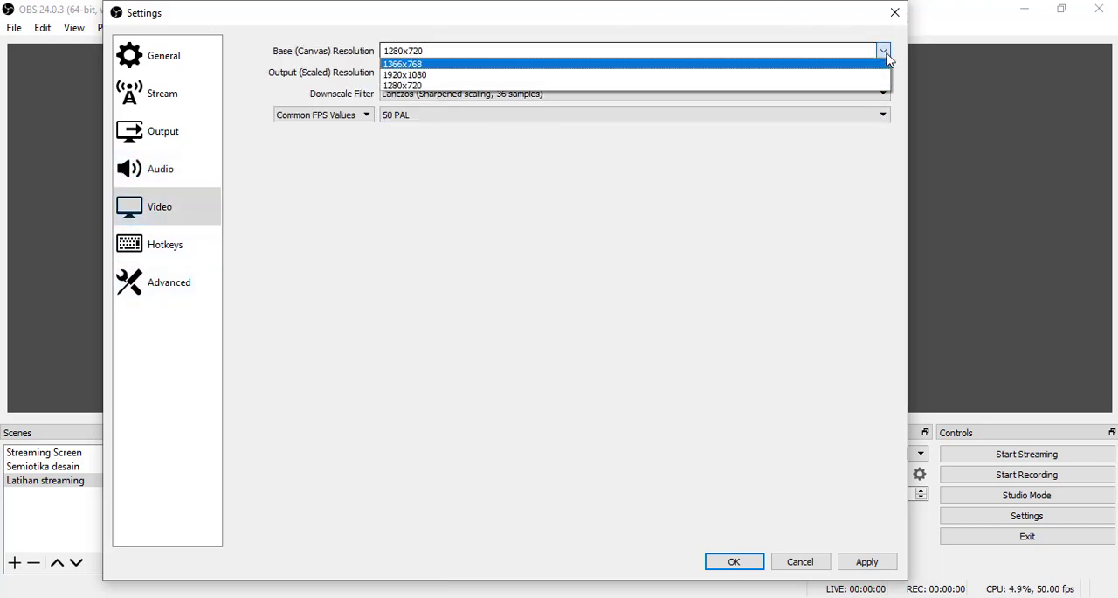
pyautogui.click(428, 85)
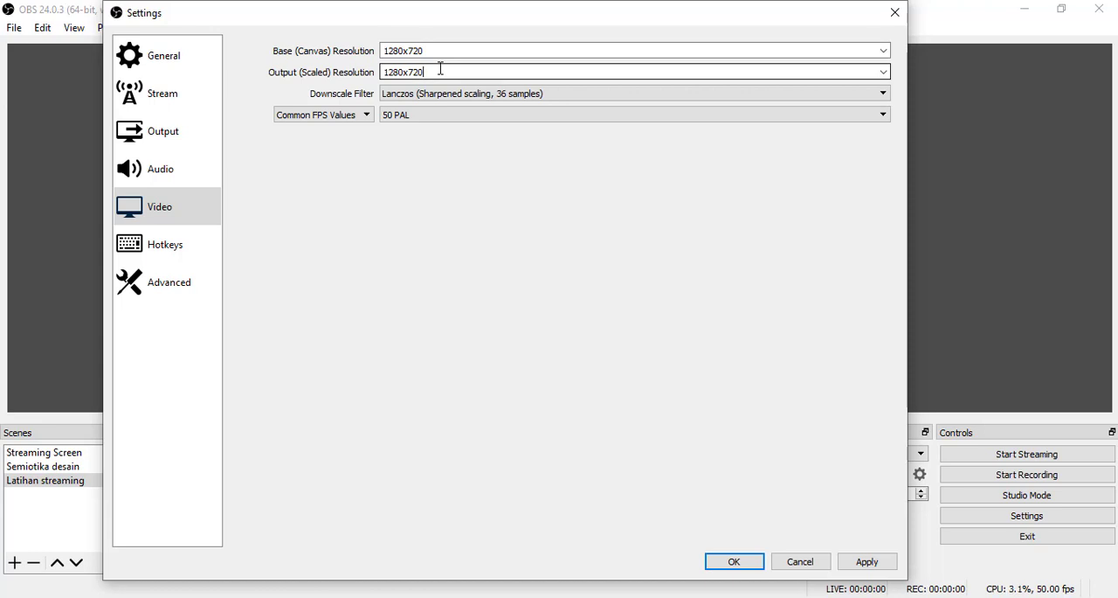
# - Assign the hotkeys Ctrl + A to Start Streaming and Ctrl + S to Stop Streaming, and save the settings after checking the Advanced options
pyautogui.click(173, 252)
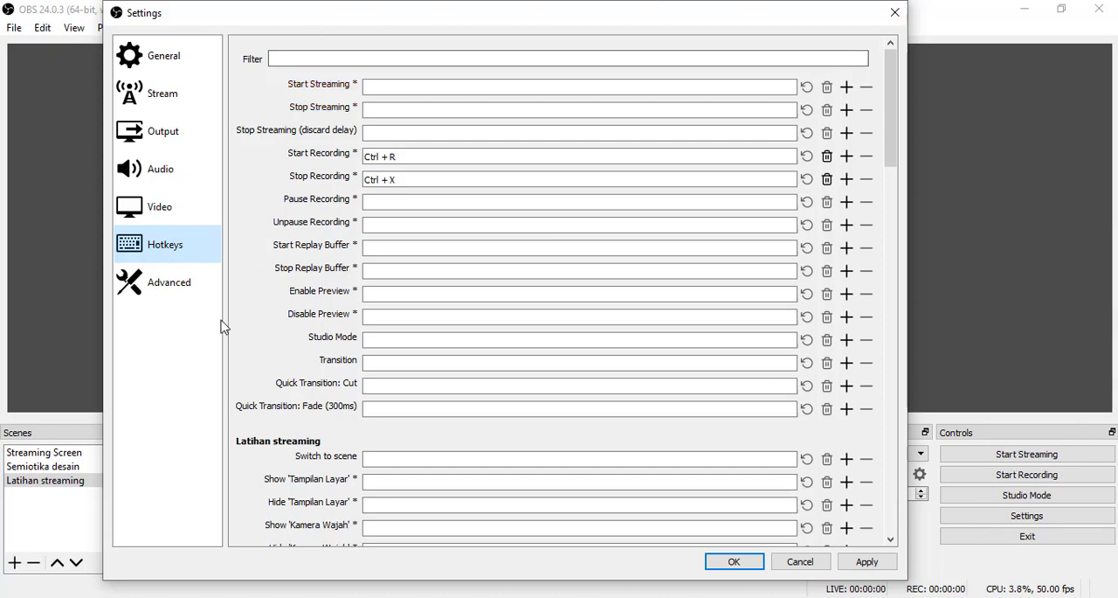
pyautogui.click(398, 84)
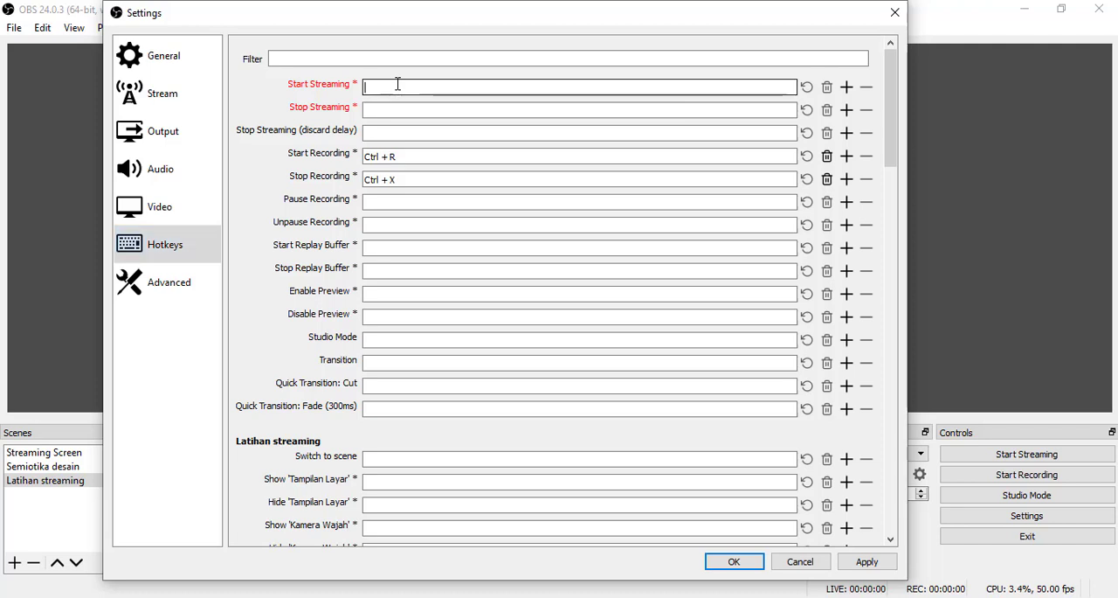
pyautogui.press('ctrl')
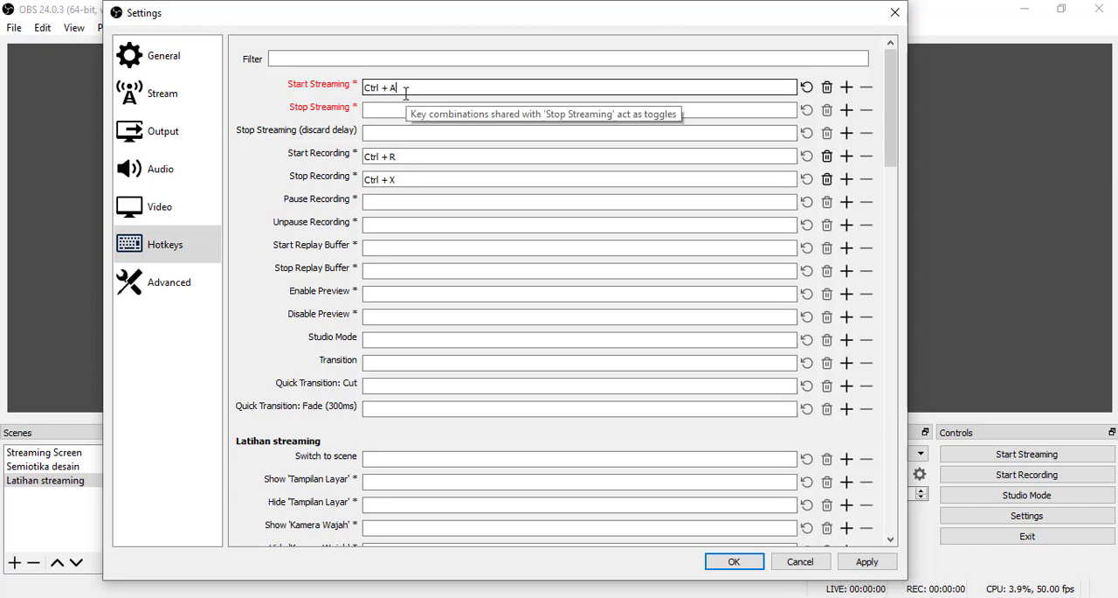
pyautogui.click(396, 111)
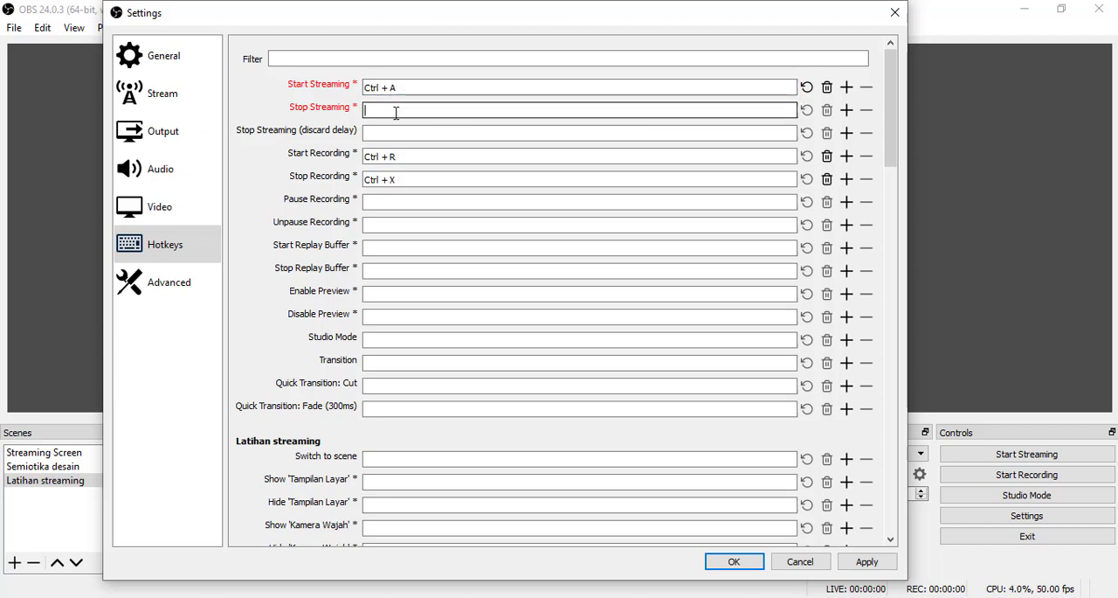
pyautogui.press('ctrl')
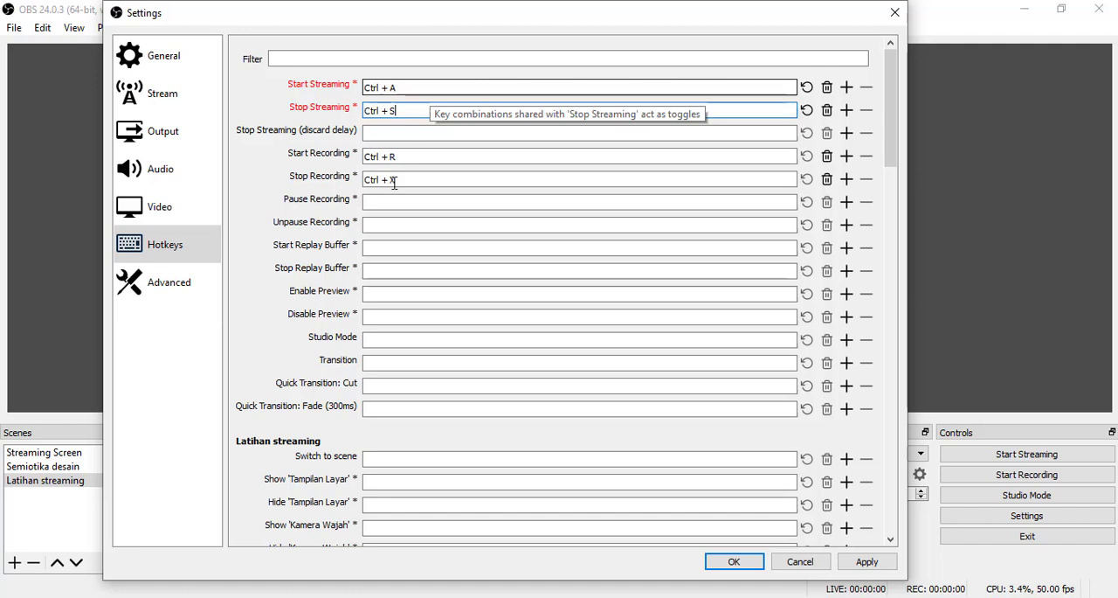
pyautogui.click(866, 561)
pyautogui.click(170, 290)
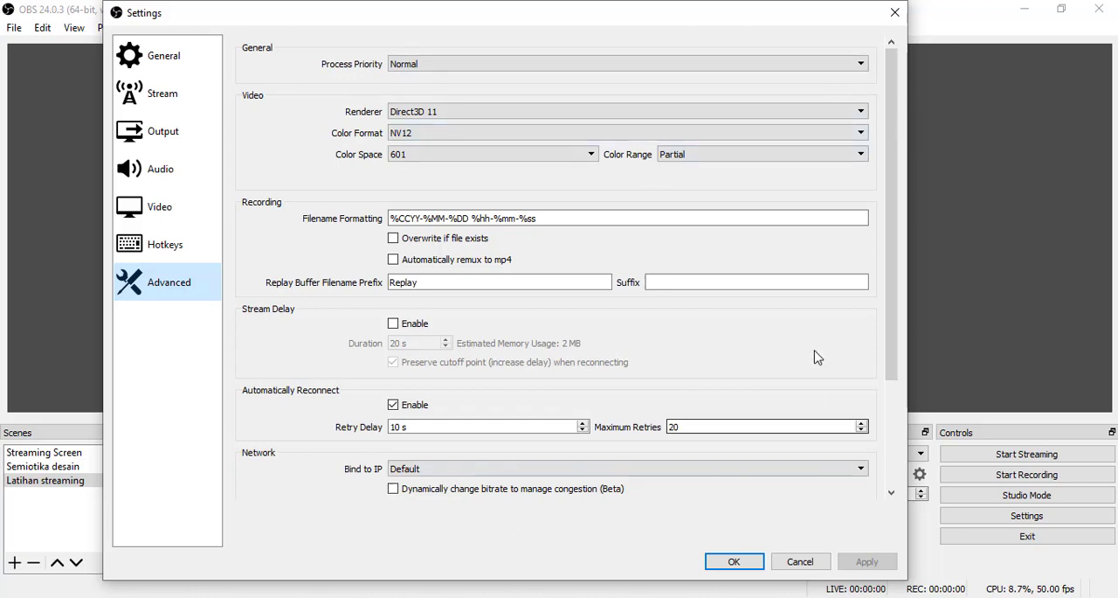
pyautogui.click(734, 561)
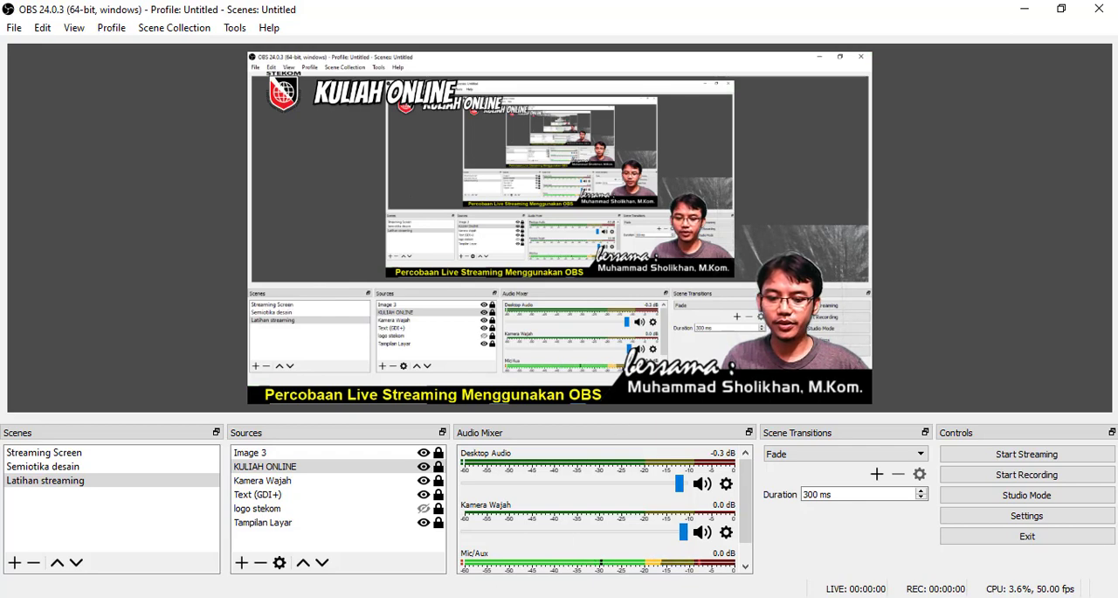
# - Switch to the browser's YouTube live dashboard and close the Speedtest page
pyautogui.moveTo(450, 595)
pyautogui.click(464, 563)
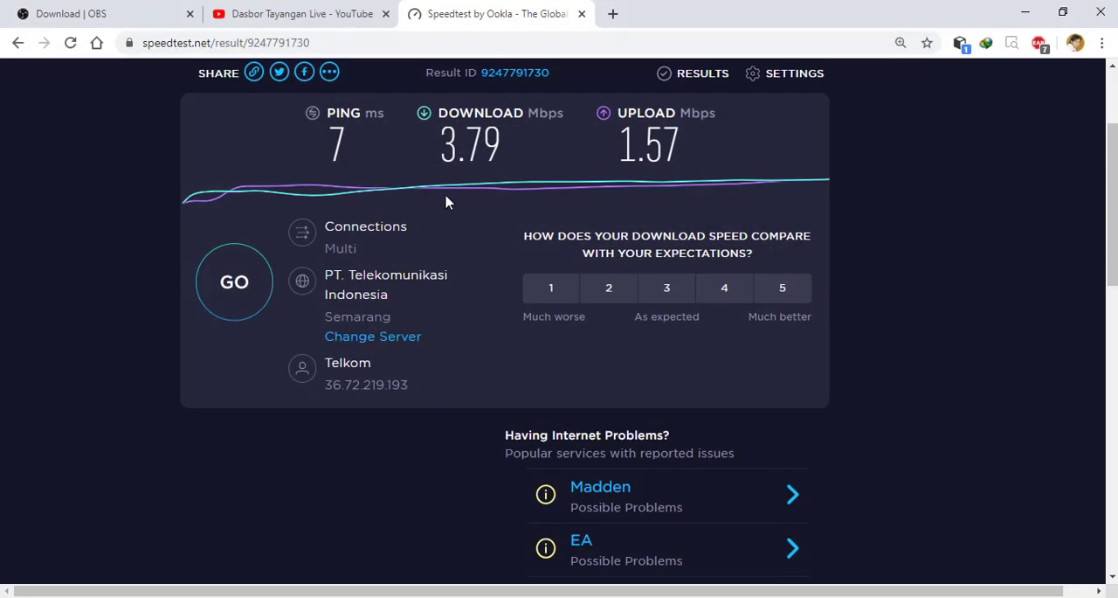
pyautogui.click(304, 14)
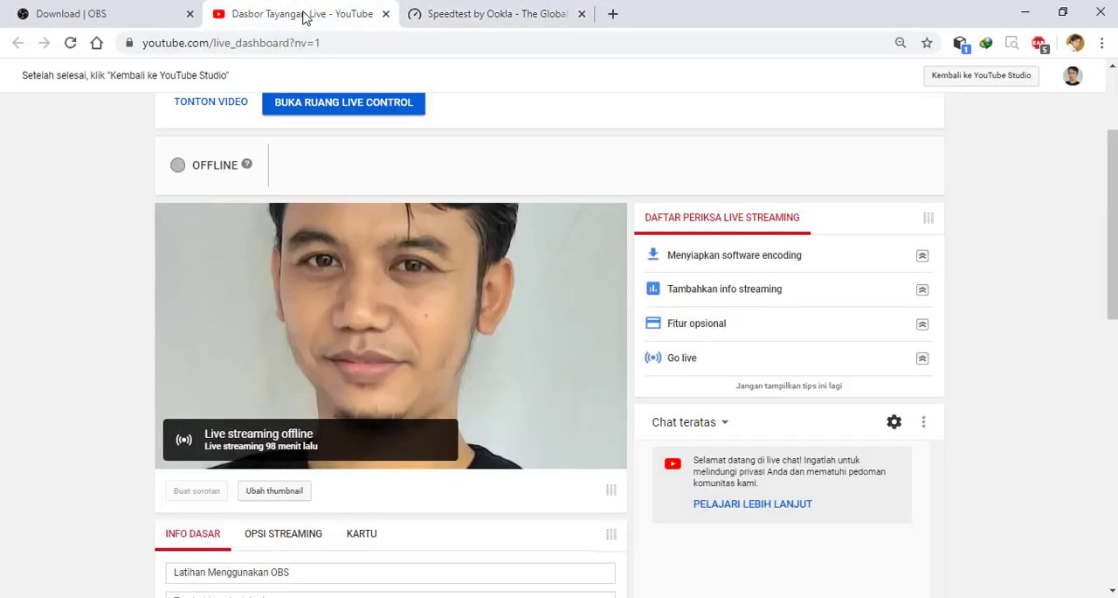
pyautogui.click(581, 14)
# - Review the live dashboard down to the encoder setup section and select the hidden stream name/key
pyautogui.scroll(1, 492, 255)
pyautogui.scroll(-1, 491, 257)
pyautogui.scroll(-6, 492, 278)
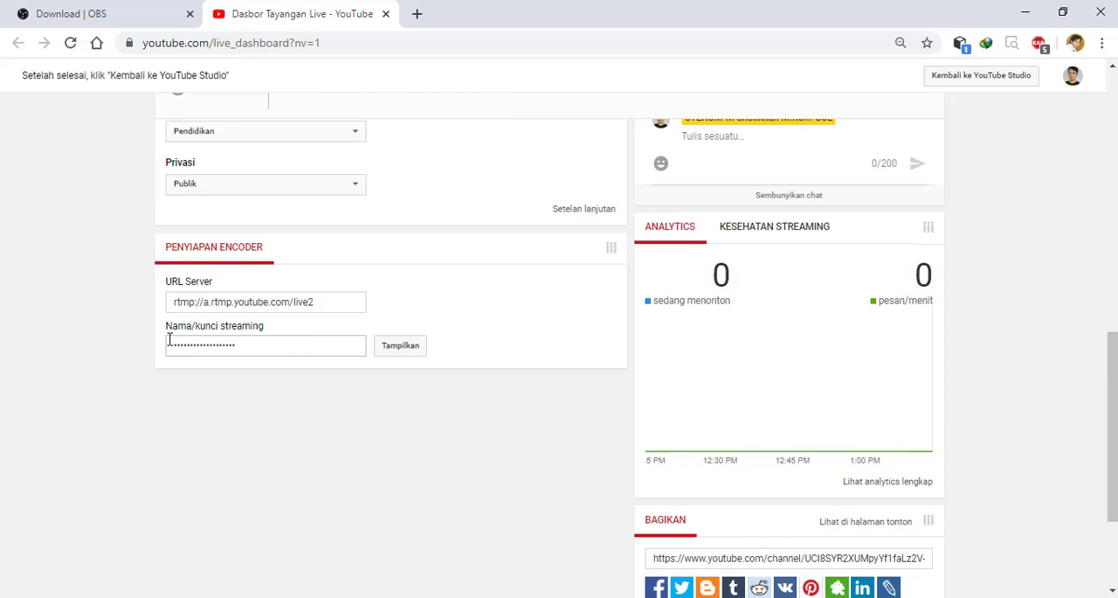
pyautogui.click(299, 355)
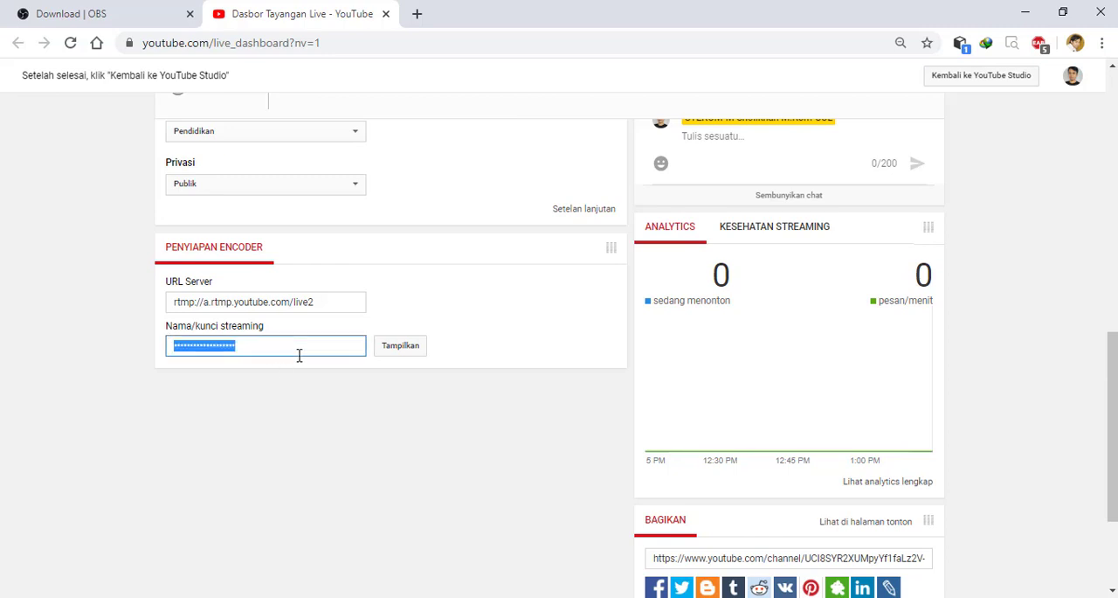
pyautogui.scroll(4, 455, 310)
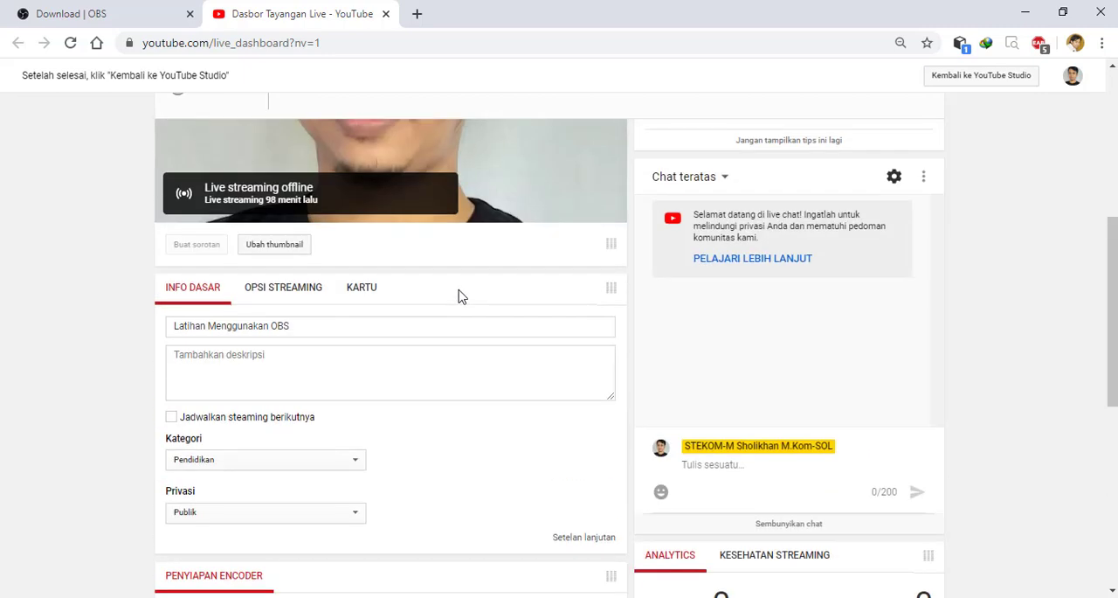
pyautogui.scroll(-3, 455, 301)
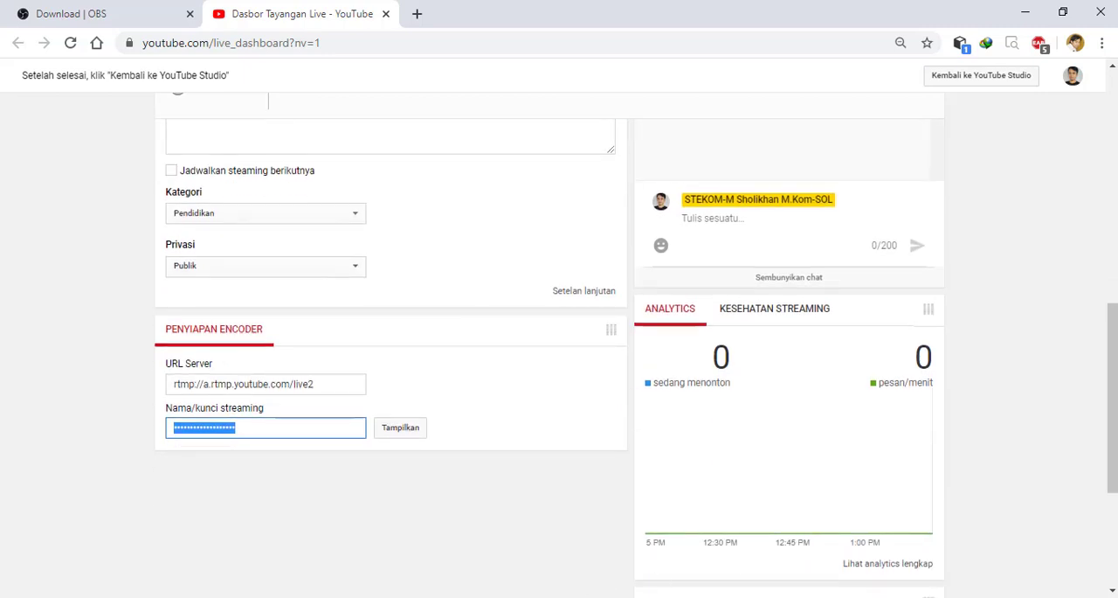
# - Switch to OBS Studio, check the stream key entry in the Stream settings, and close the settings
pyautogui.hotkey('alt', 'Tab')
pyautogui.click(15, 27)
pyautogui.click(46, 91)
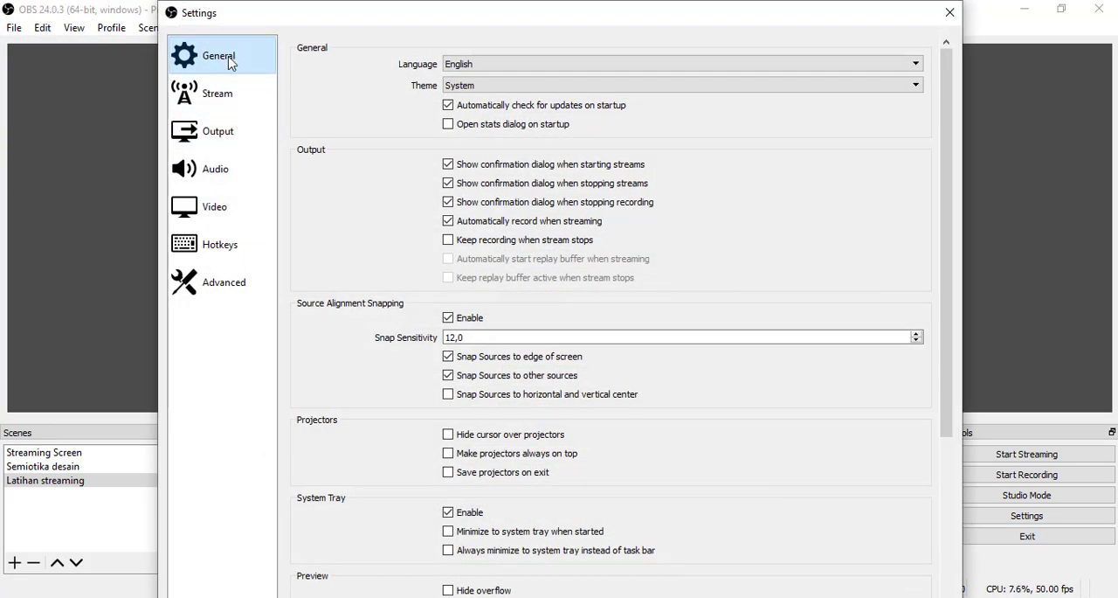
pyautogui.click(218, 91)
pyautogui.click(466, 103)
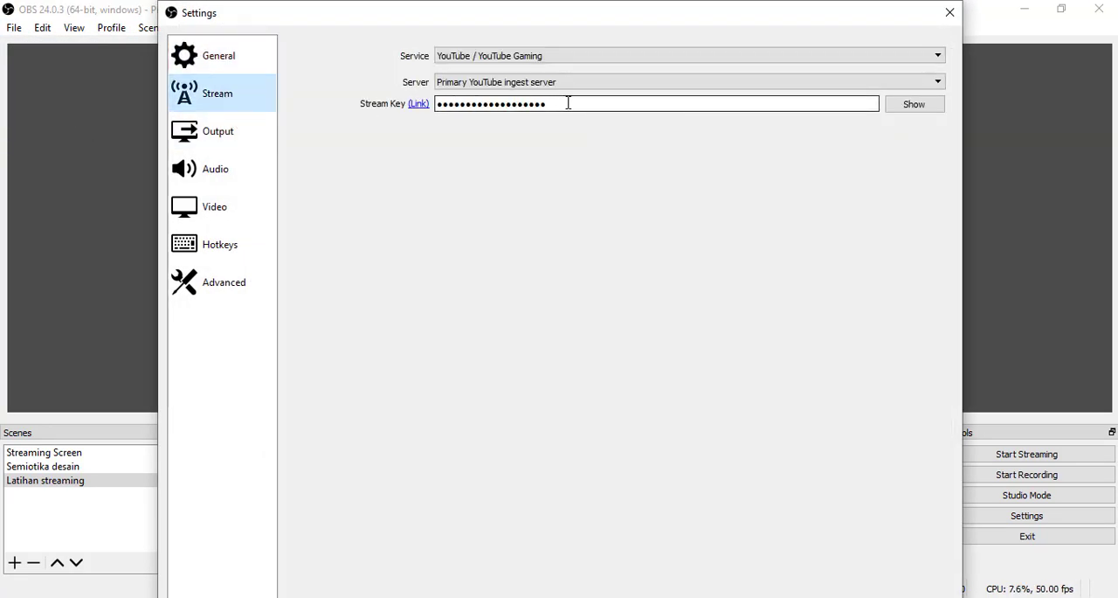
pyautogui.click(949, 13)
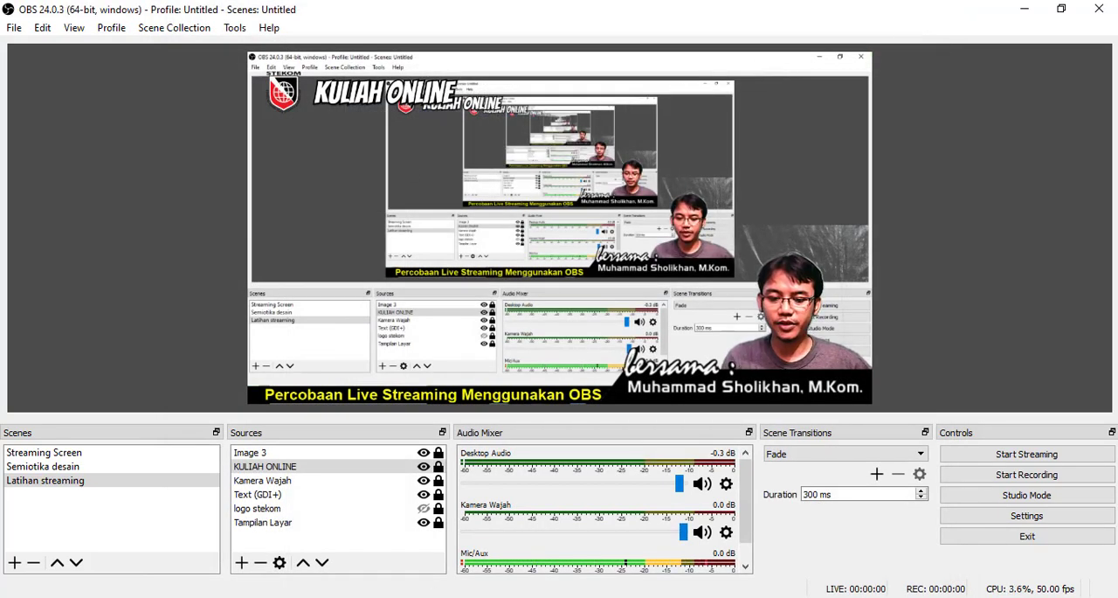
# - Return to the YouTube live dashboard and copy the channel's live link from the share (Bagikan) section
pyautogui.click(265, 596)
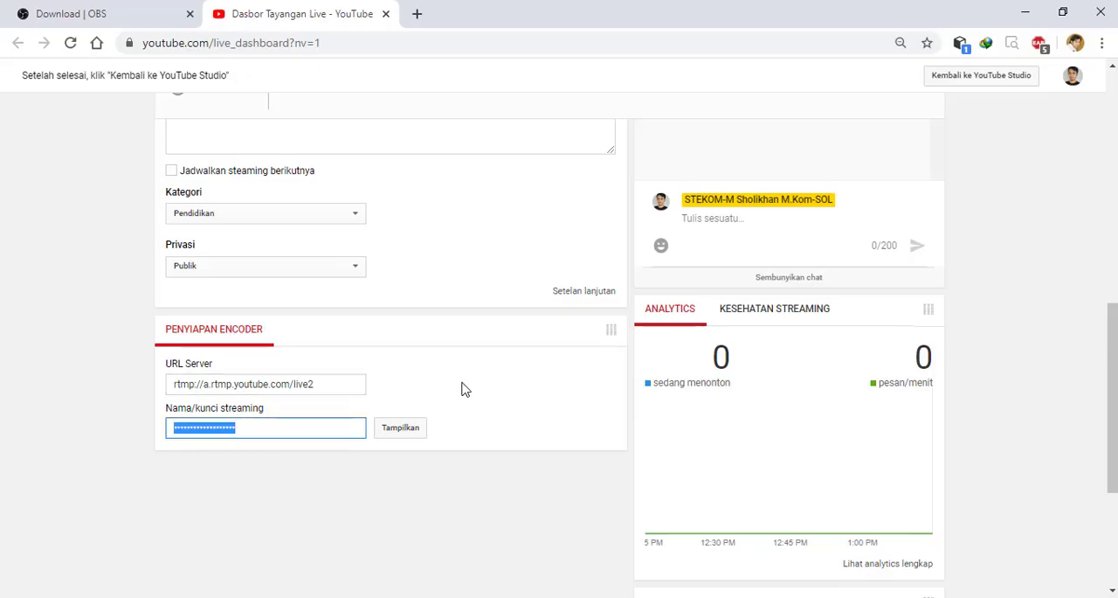
pyautogui.scroll(4, 465, 388)
pyautogui.scroll(3, 464, 389)
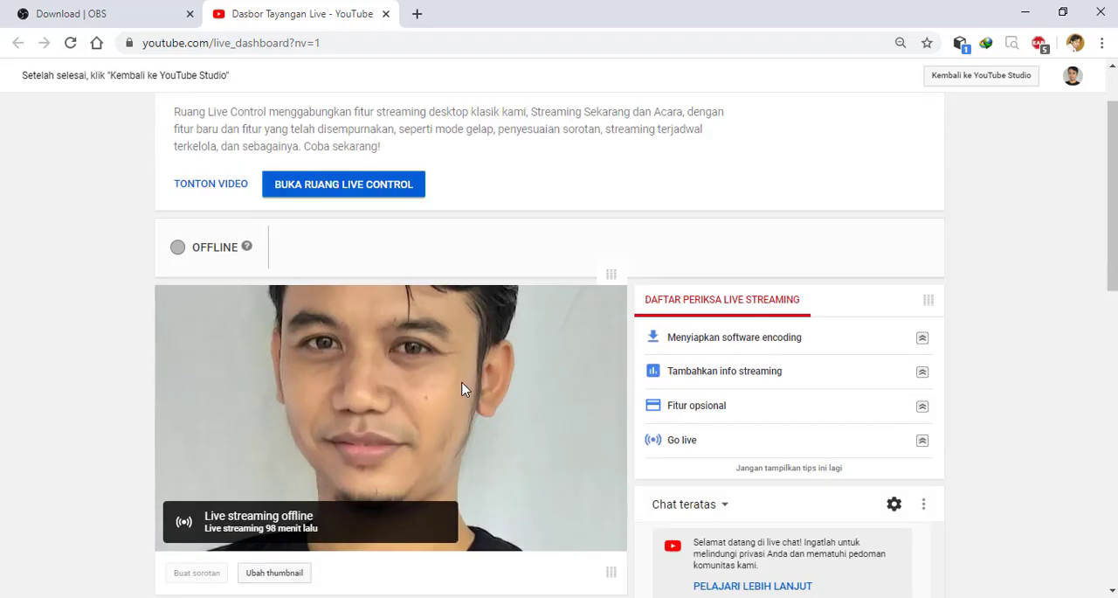
pyautogui.scroll(-6, 465, 389)
pyautogui.scroll(-4, 465, 389)
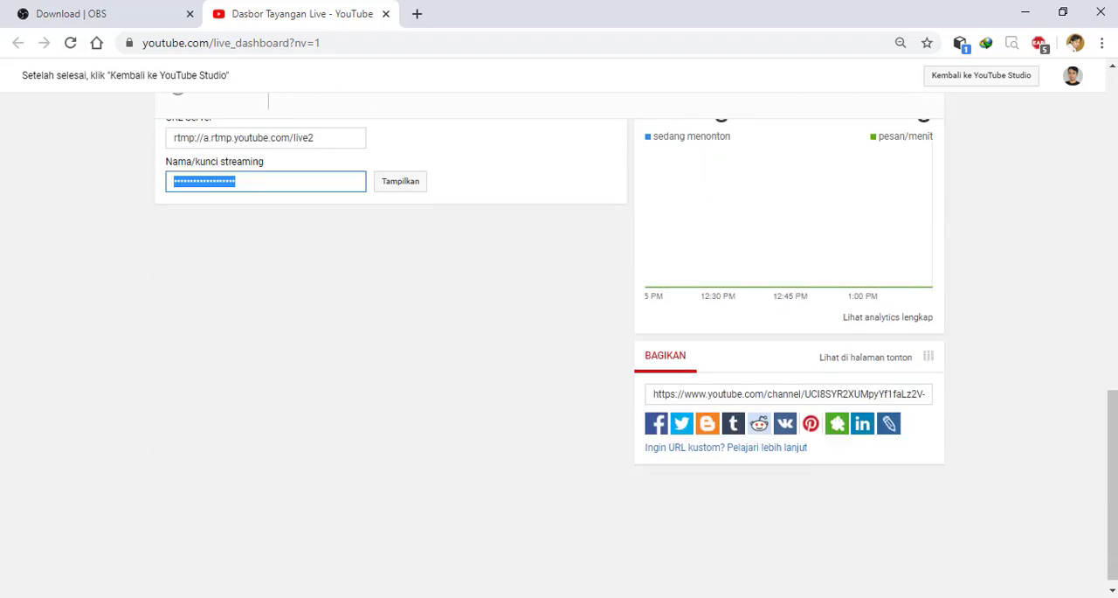
pyautogui.scroll(2, 489, 357)
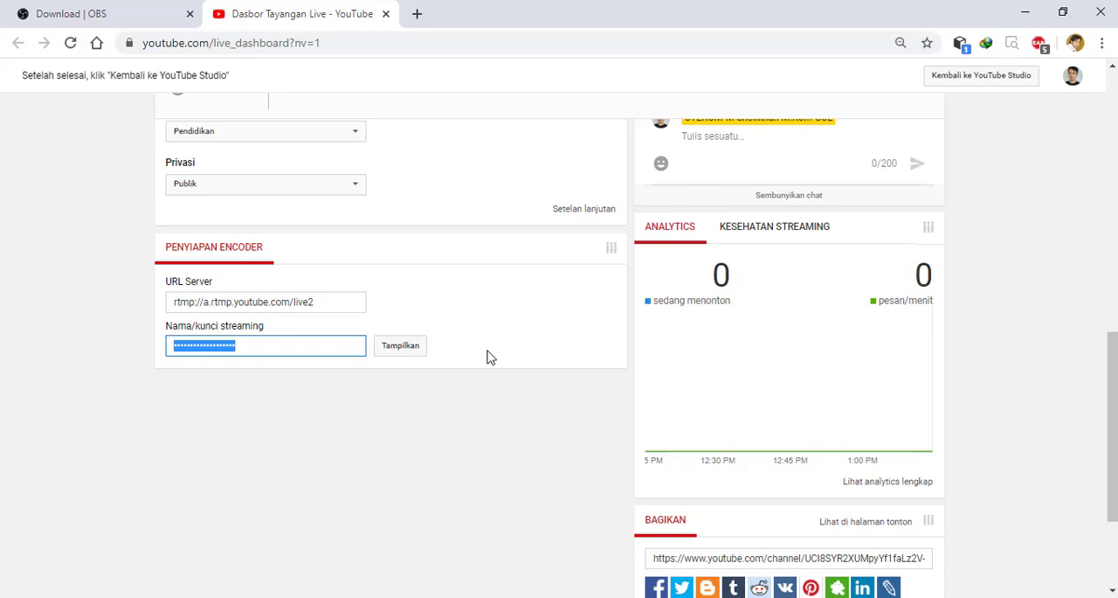
pyautogui.scroll(-2, 489, 357)
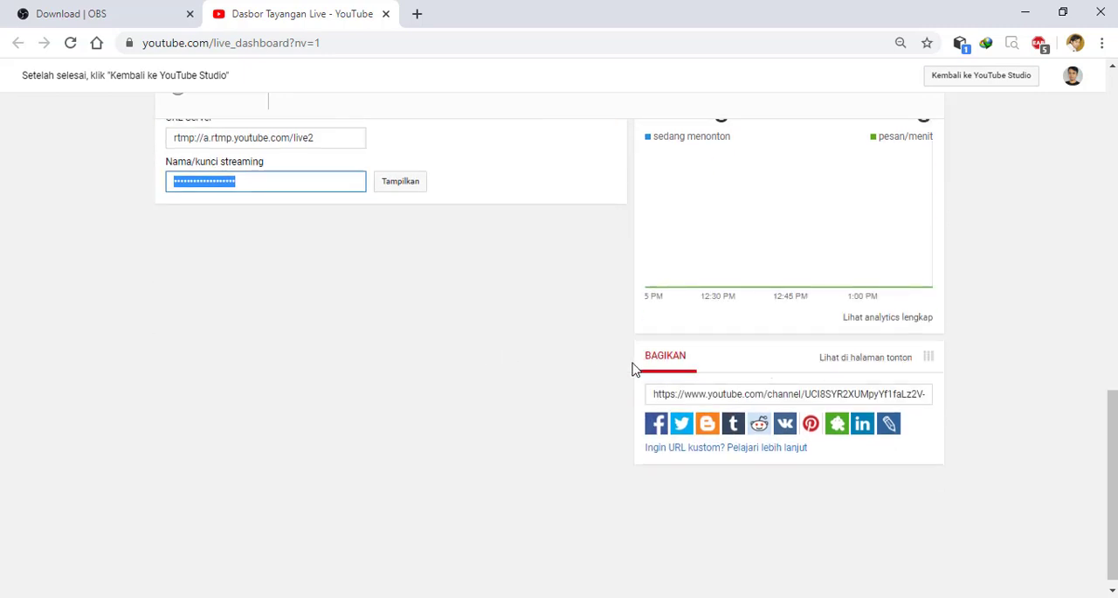
pyautogui.click(861, 393)
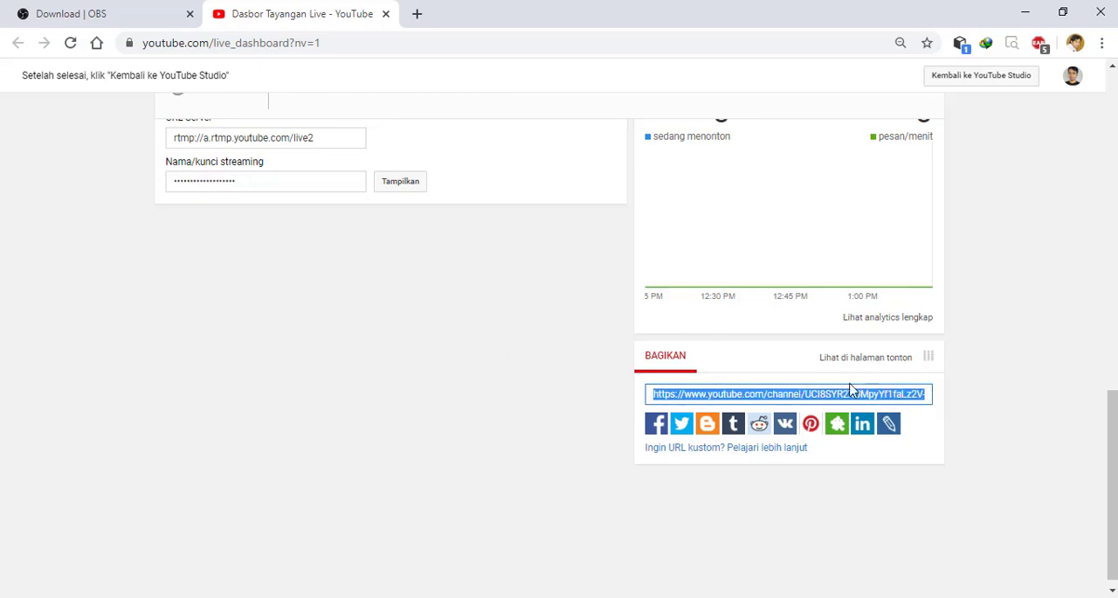
pyautogui.scroll(3, 855, 401)
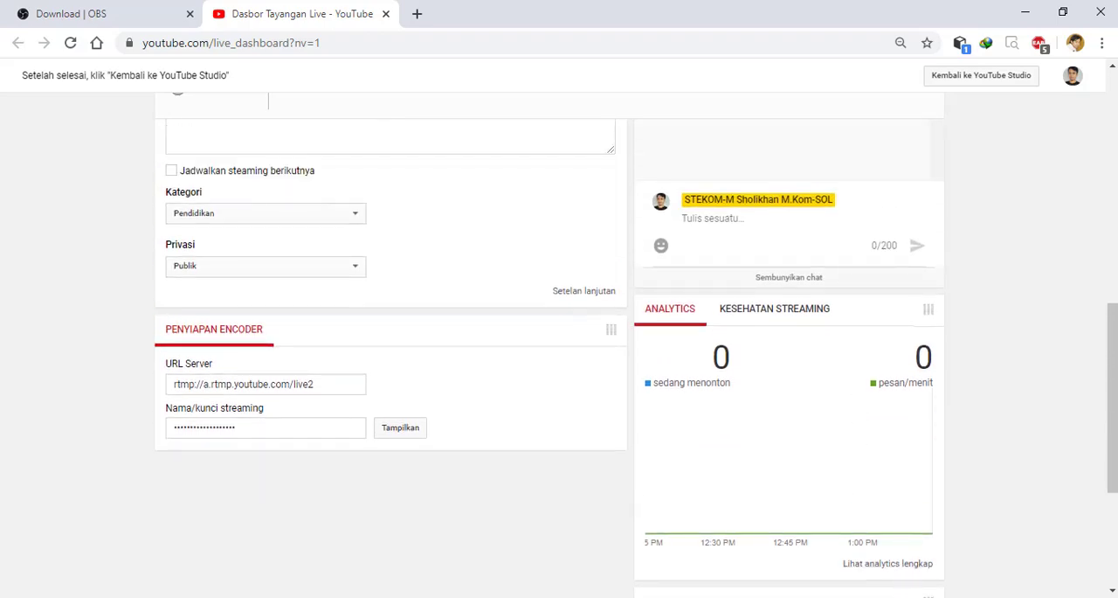
# - Open the copied live link in a new browser tab and look over the "Latihan Menggunakan OBS" watch page
pyautogui.click(880, 597)
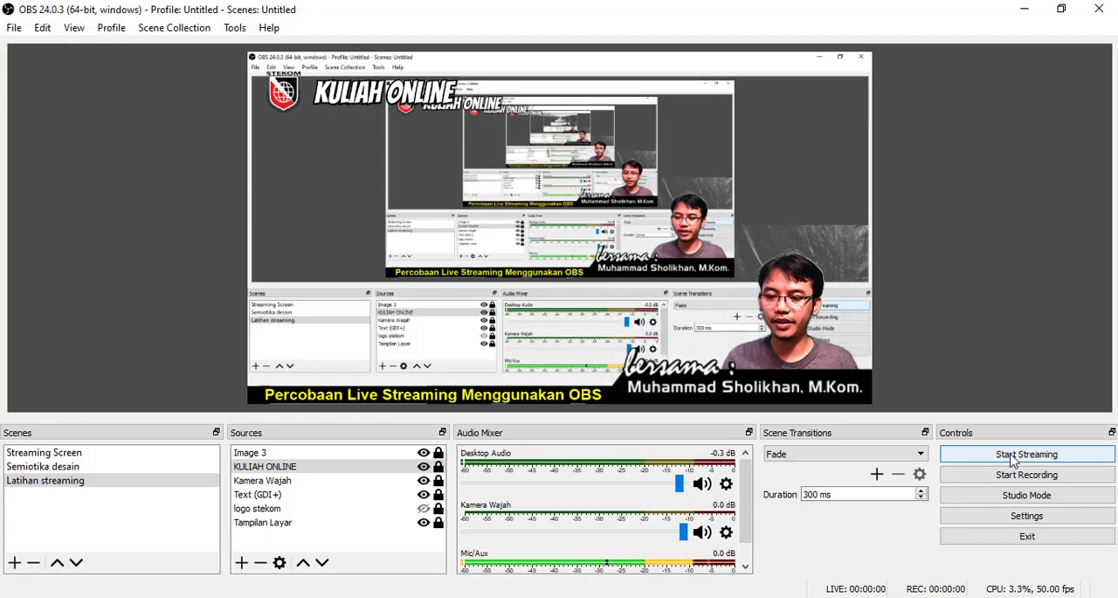
pyautogui.click(1025, 9)
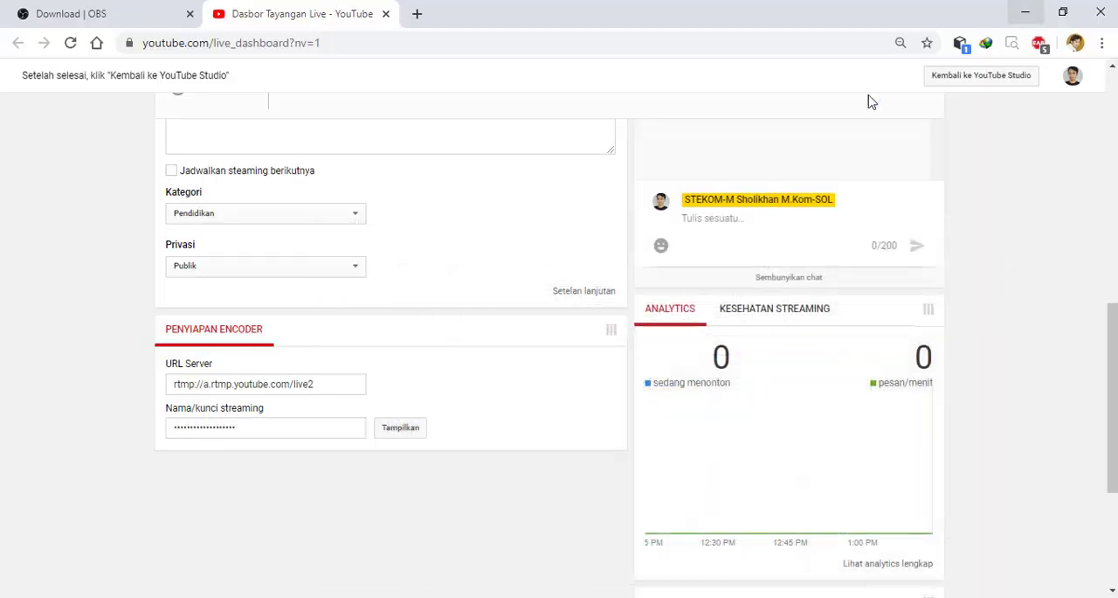
pyautogui.scroll(-3, 868, 440)
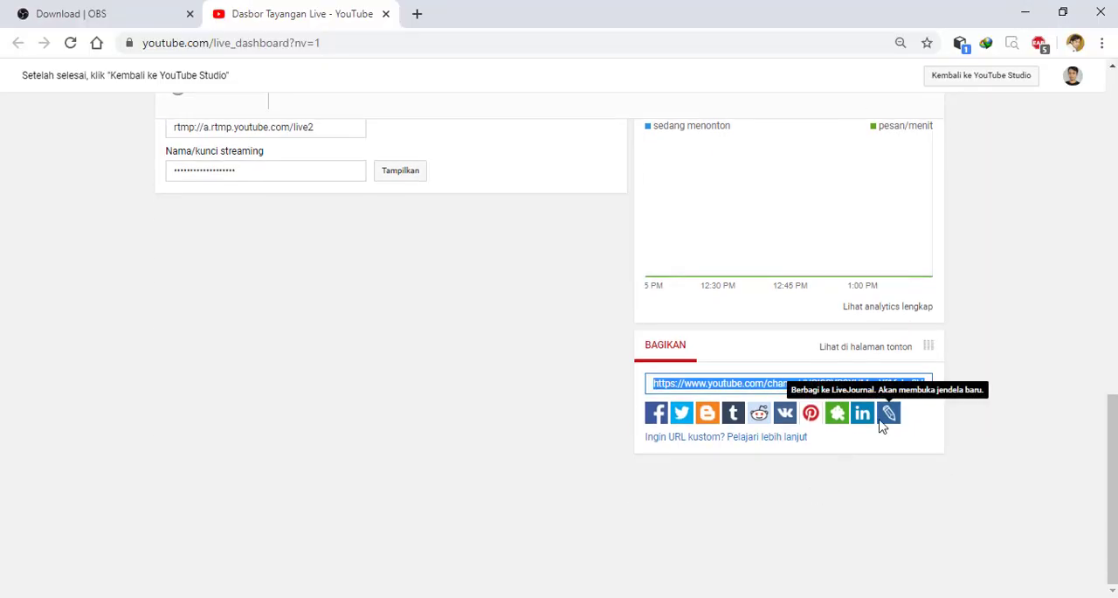
pyautogui.scroll(1, 874, 424)
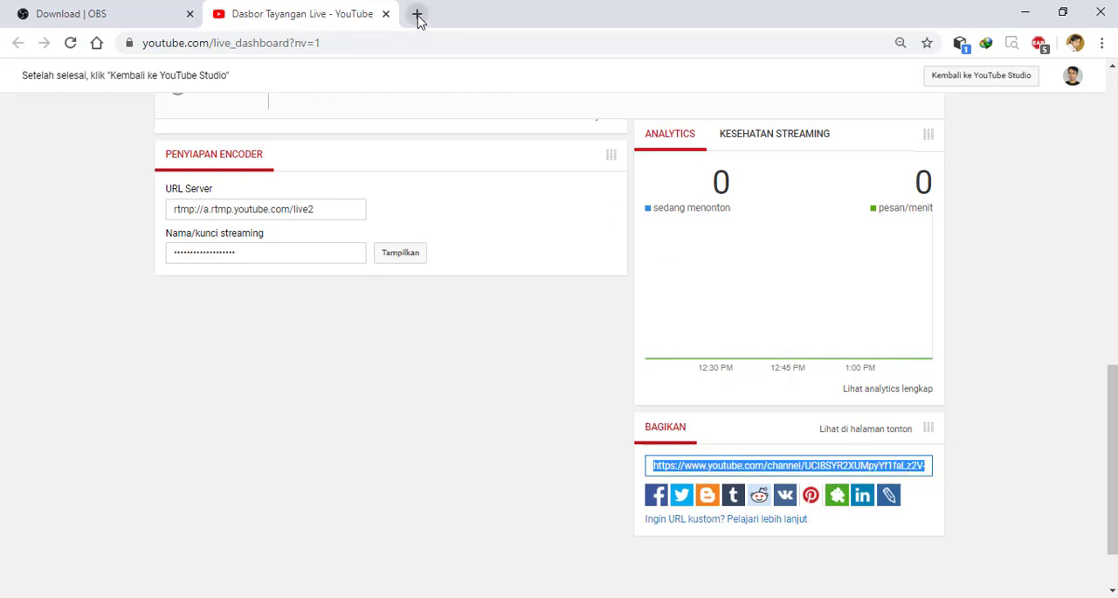
pyautogui.click(417, 13)
pyautogui.write('https://www.youtube.com/channel/UCI8SYR2XUMpyYf1faLz2V-g/live')
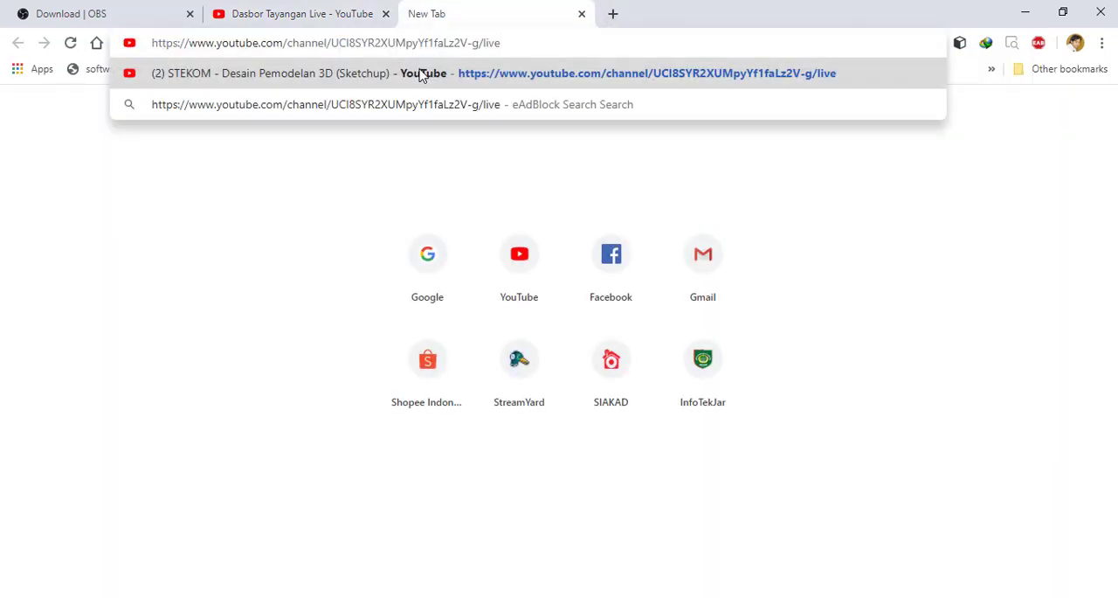
pyautogui.click(420, 75)
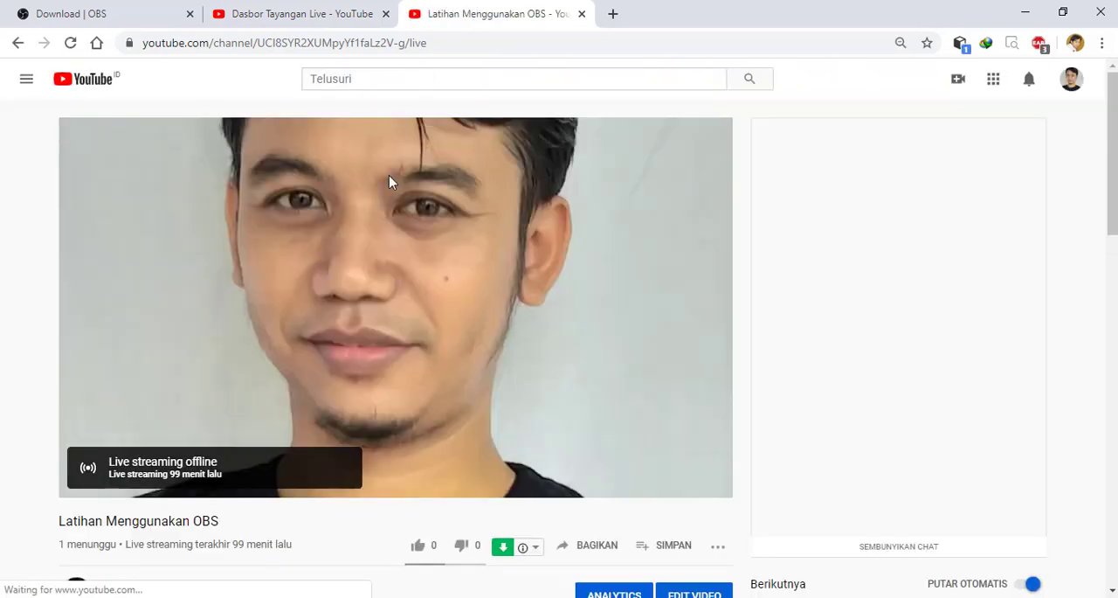
pyautogui.scroll(-1, 382, 360)
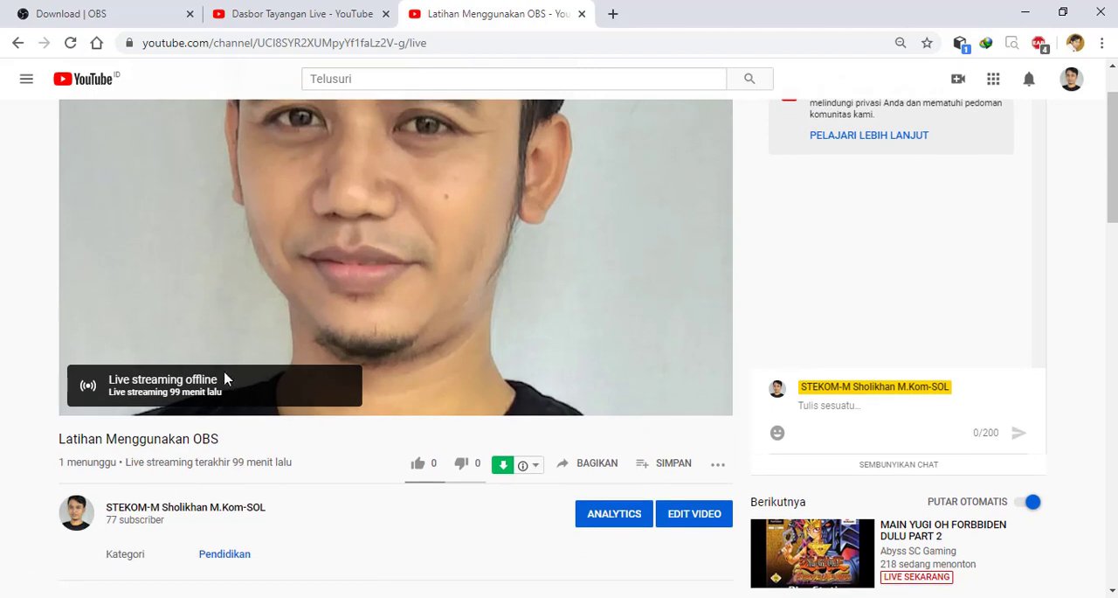
pyautogui.scroll(-1, 262, 411)
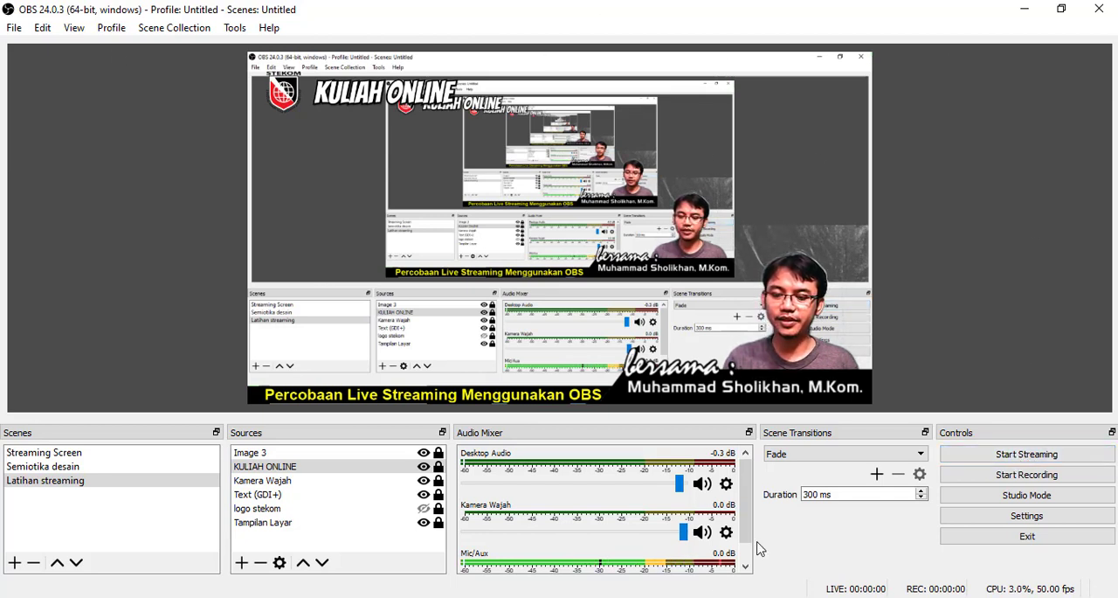
# - In OBS Studio, start streaming the "Latihan streaming" scene, stop the stream, and check the broadcast on the YouTube watch page
pyautogui.click(1034, 458)
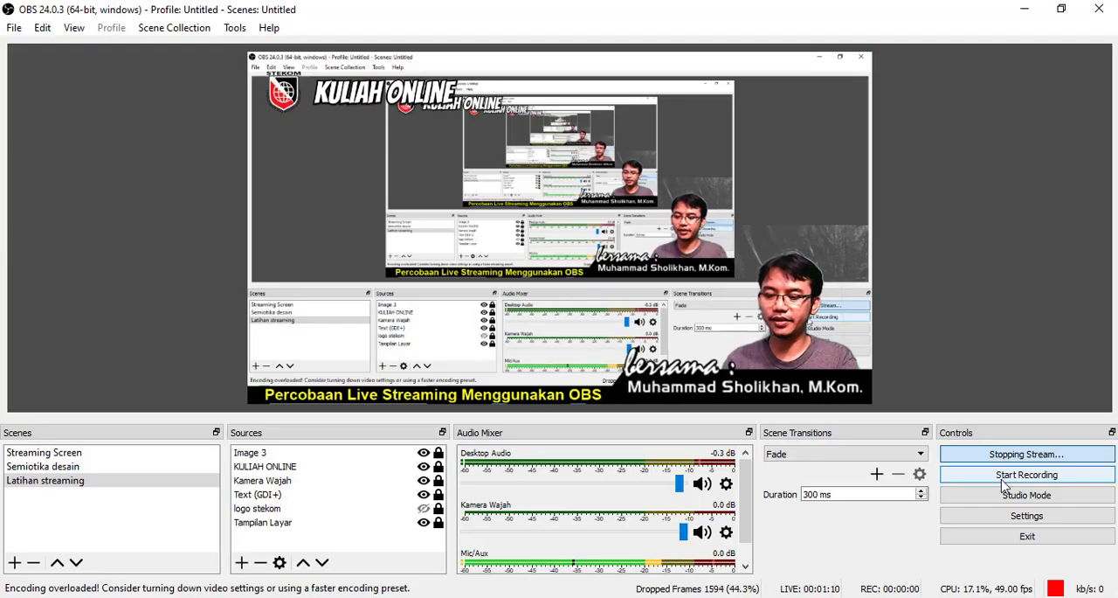
pyautogui.click(1000, 455)
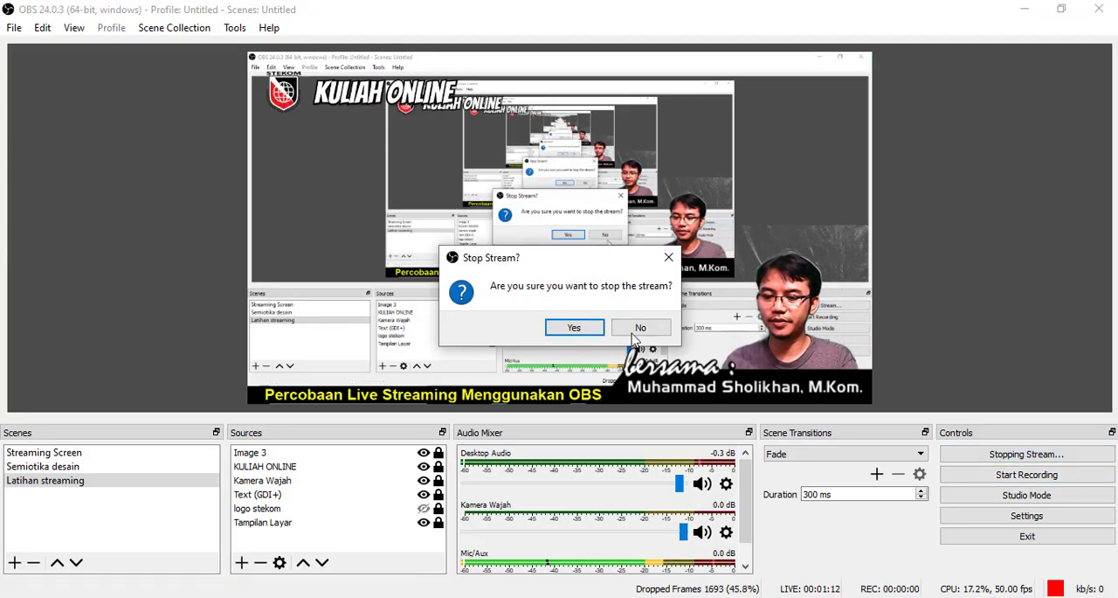
pyautogui.click(573, 327)
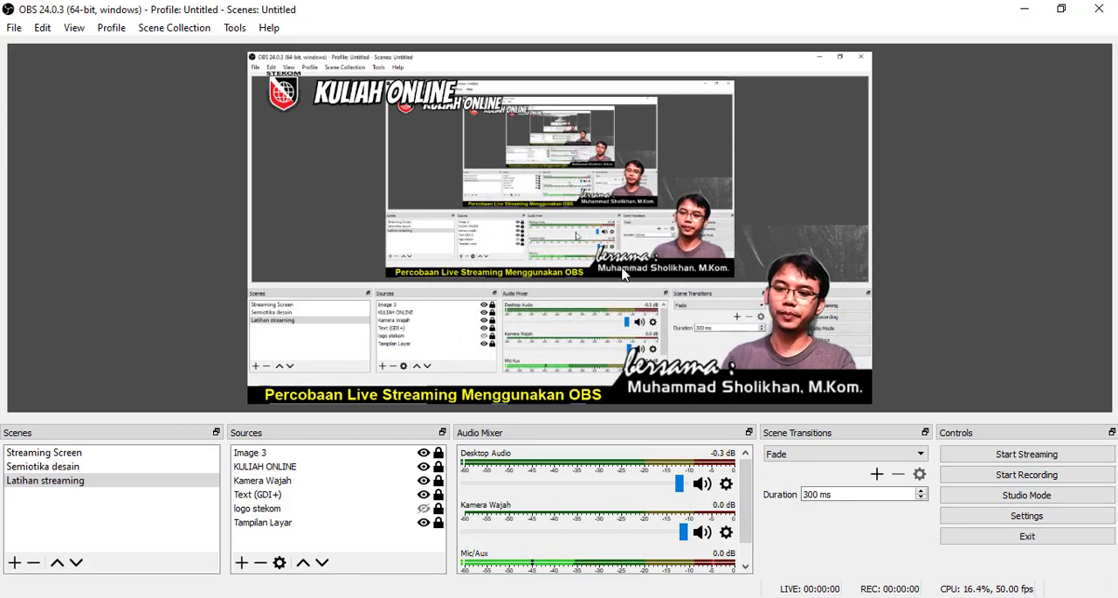
pyautogui.click(1023, 9)
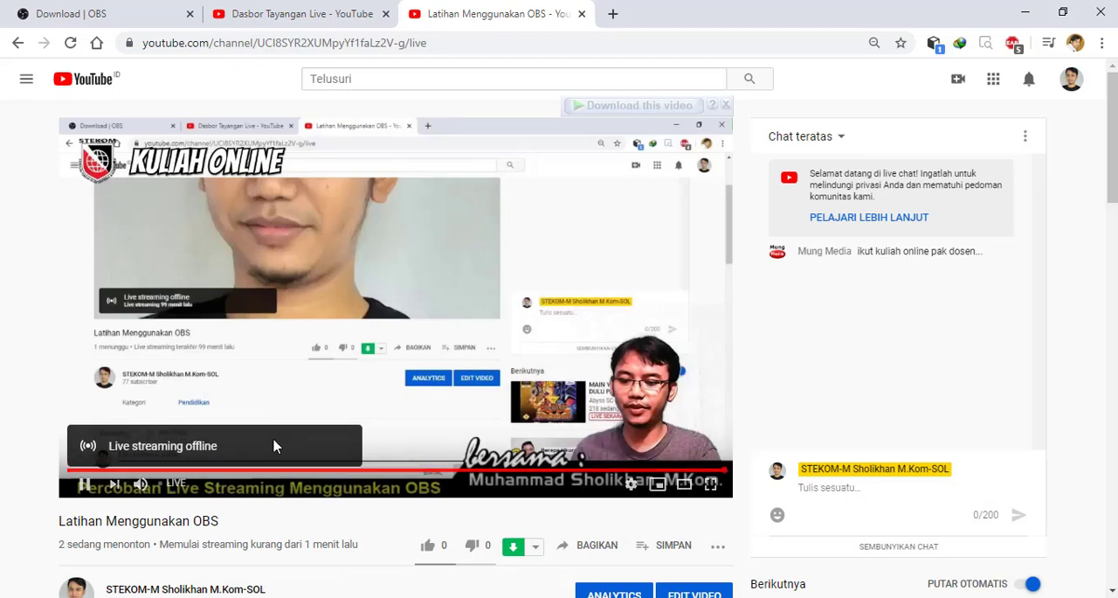
pyautogui.click(1027, 15)
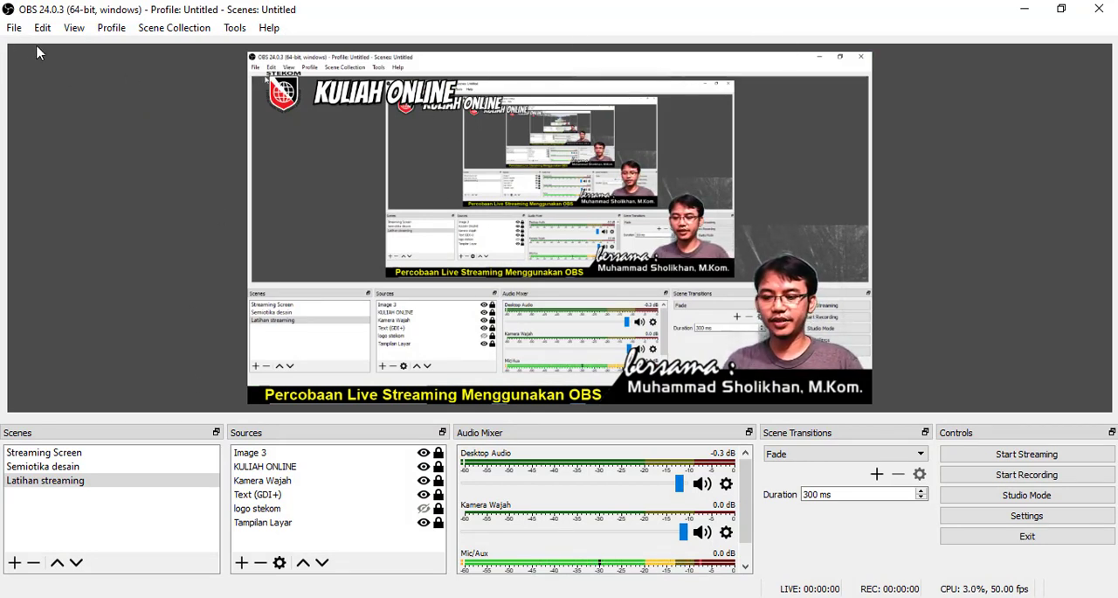
# - Record the "Latihan streaming" scene locally in OBS Studio, and stop the recording
pyautogui.click(1004, 480)
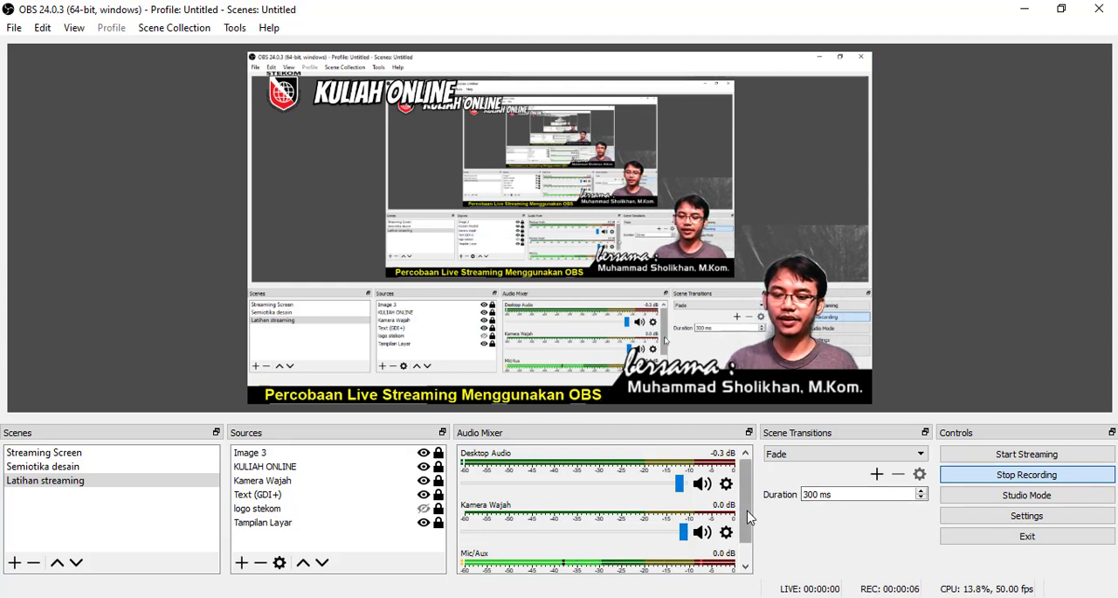
pyautogui.click(1016, 476)
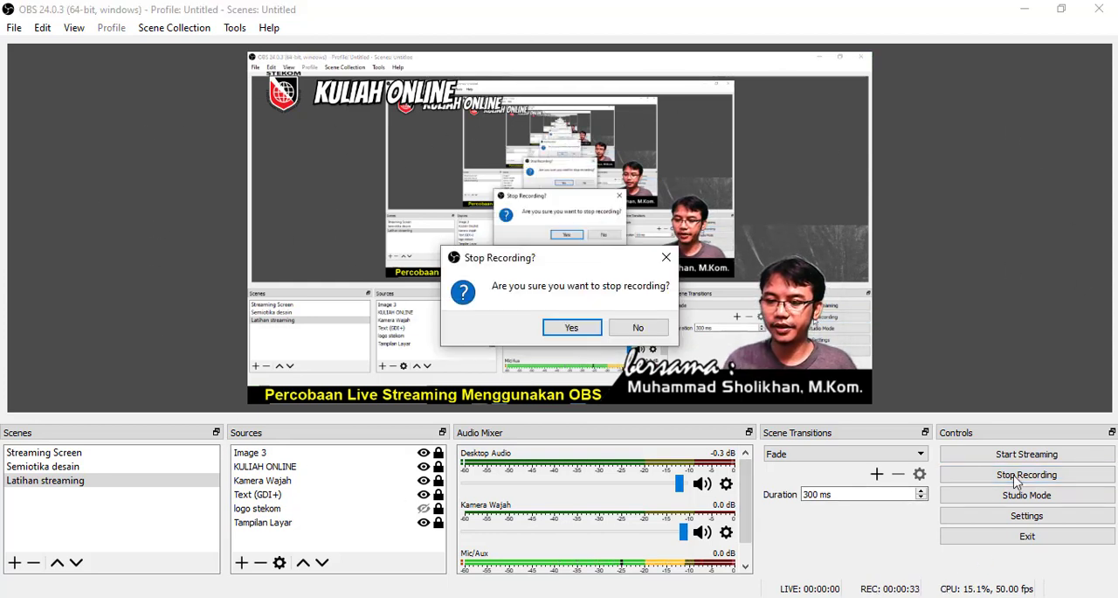
pyautogui.click(572, 330)
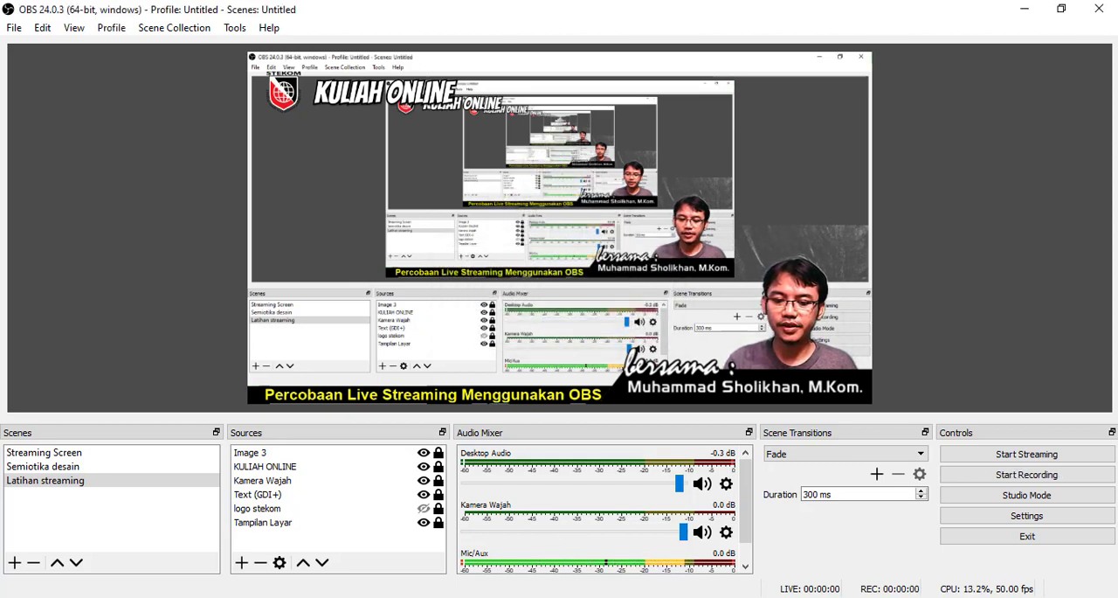
# - In File Explorer, open the OBS folder on the Kuliah ONLINE (D:) drive and widen the file list to show the recordings' details
pyautogui.click(429, 559)
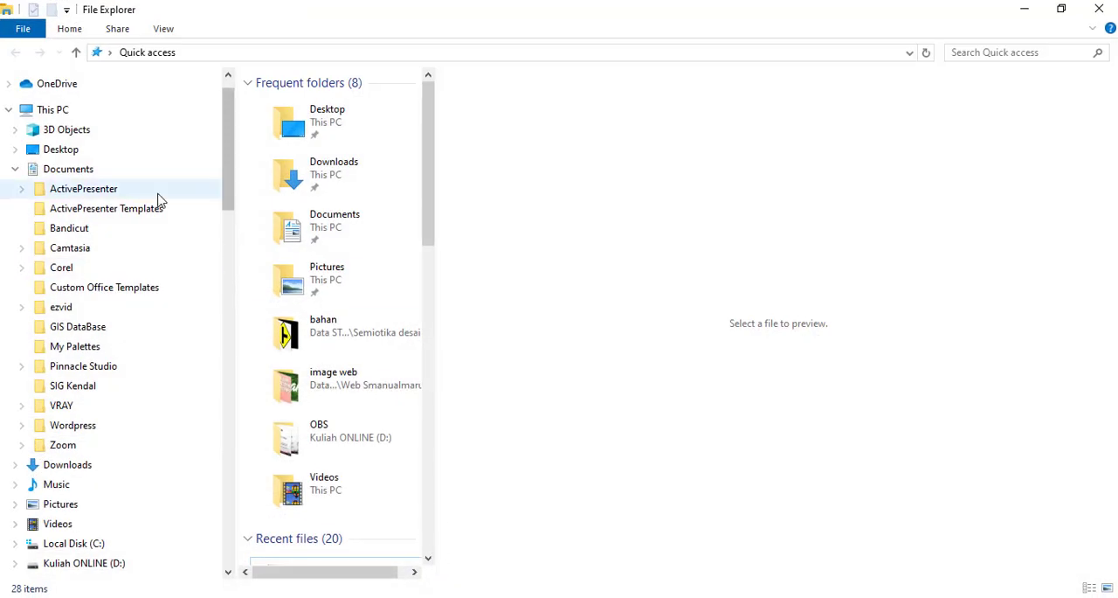
pyautogui.click(17, 171)
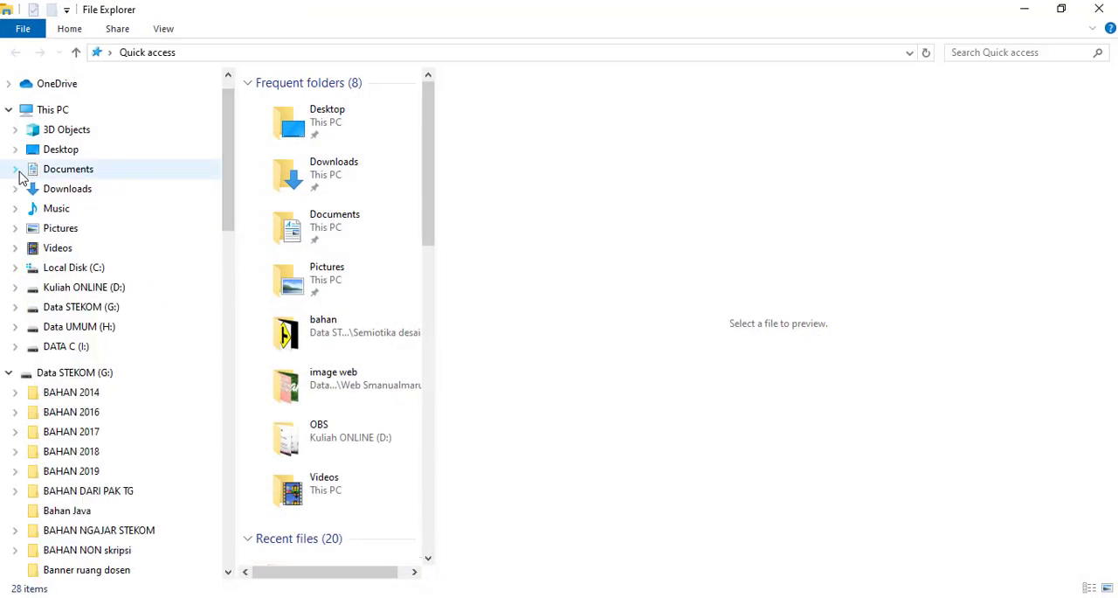
pyautogui.click(16, 347)
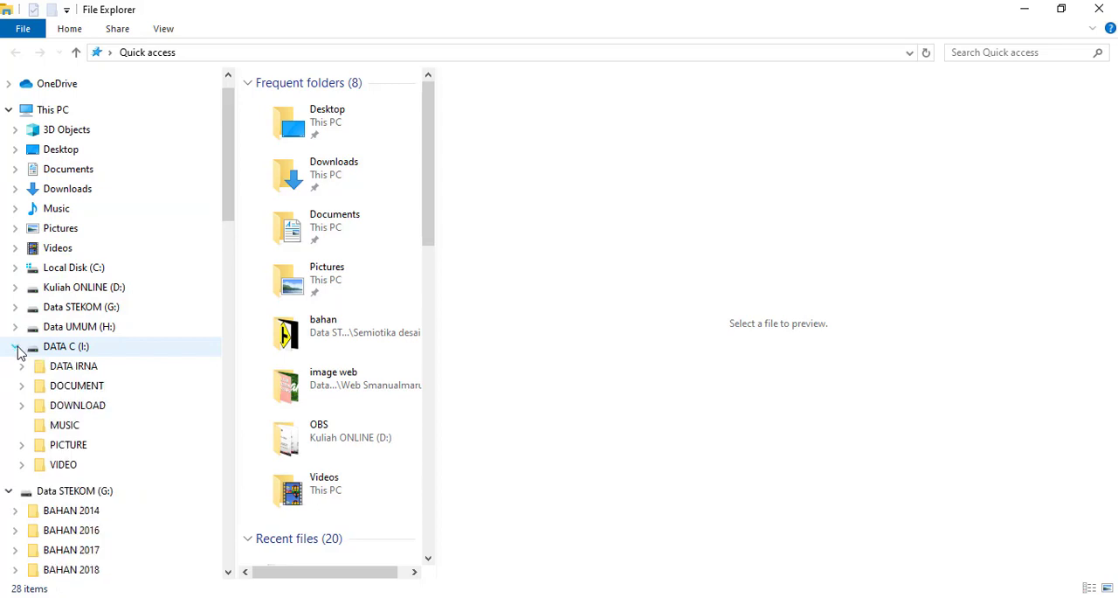
pyautogui.click(19, 288)
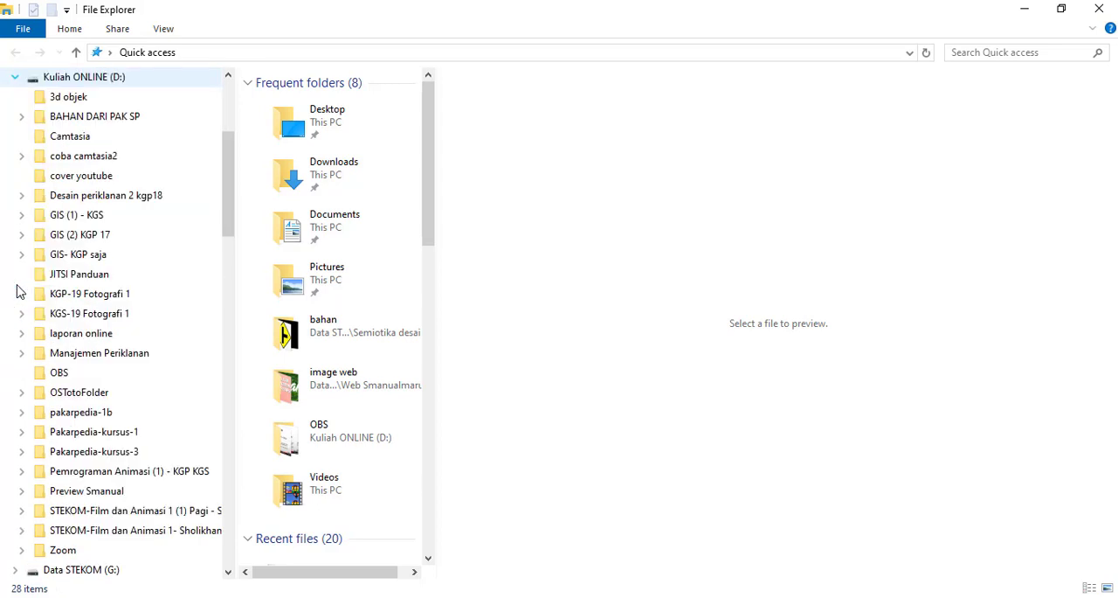
pyautogui.click(82, 79)
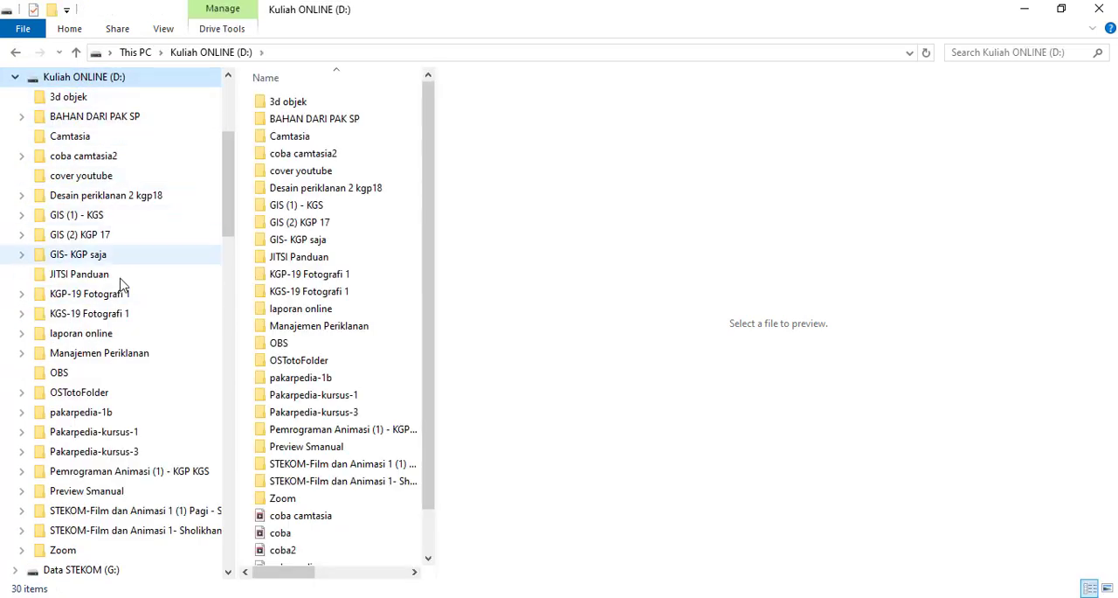
pyautogui.click(60, 374)
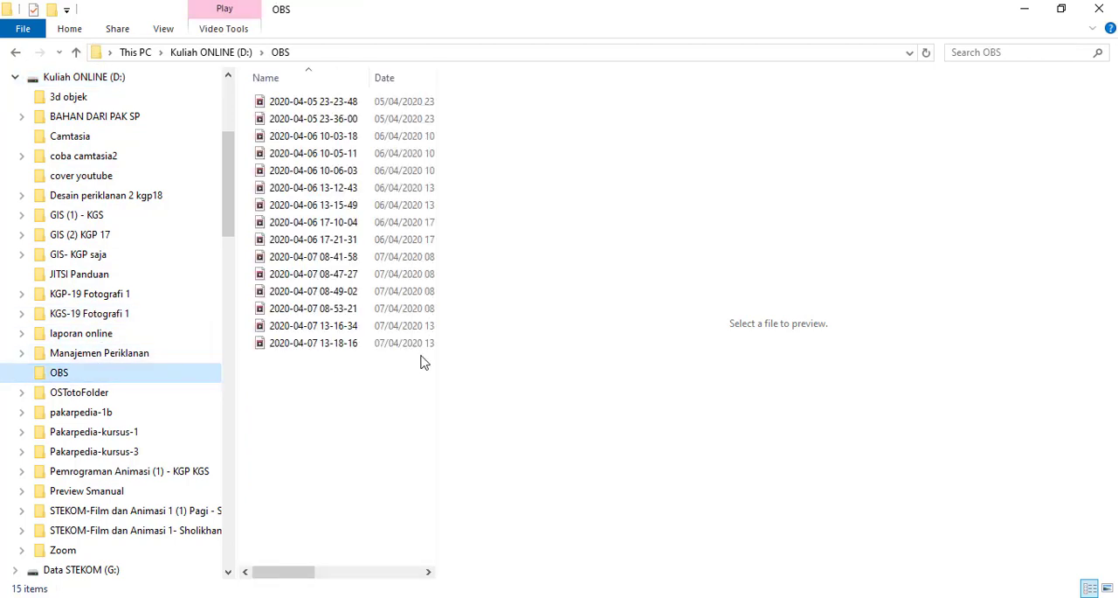
pyautogui.moveTo(437, 357); pyautogui.dragTo(625, 357)
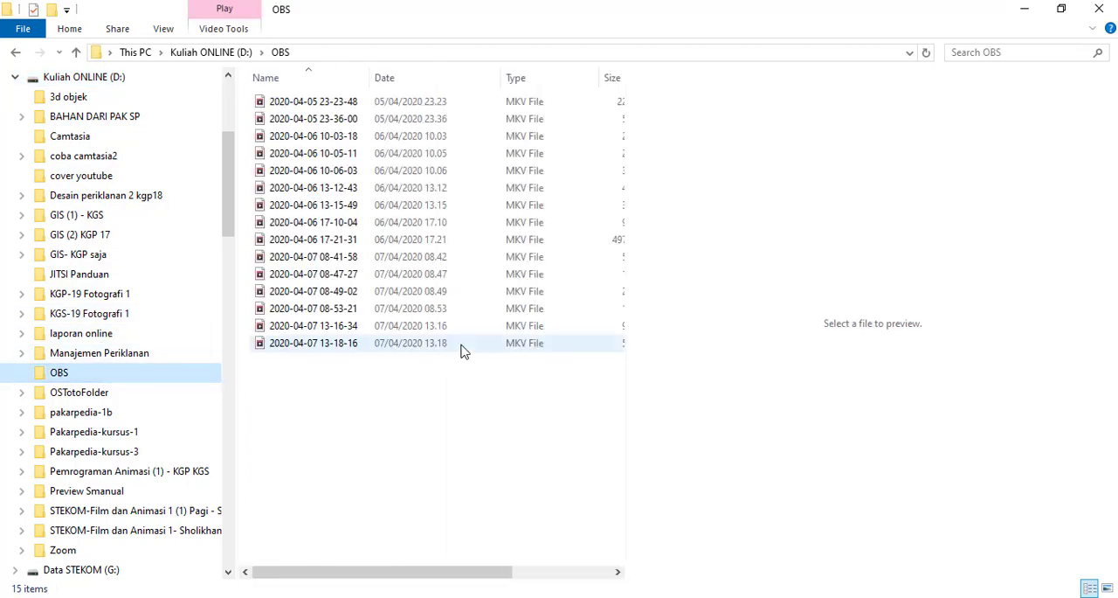
pyautogui.click(305, 346)
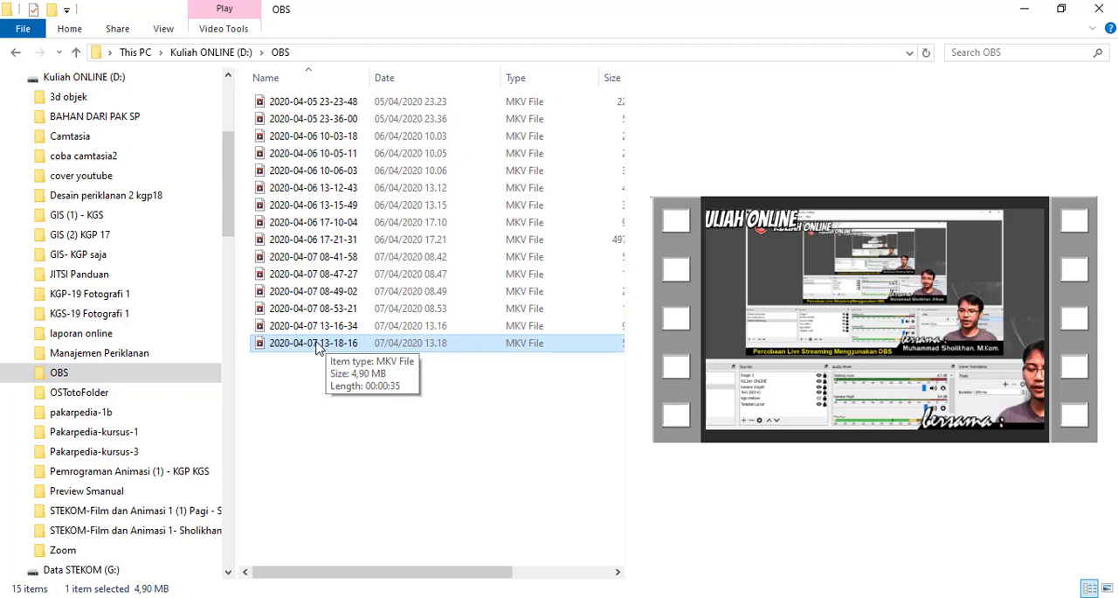
pyautogui.doubleClick(317, 343)
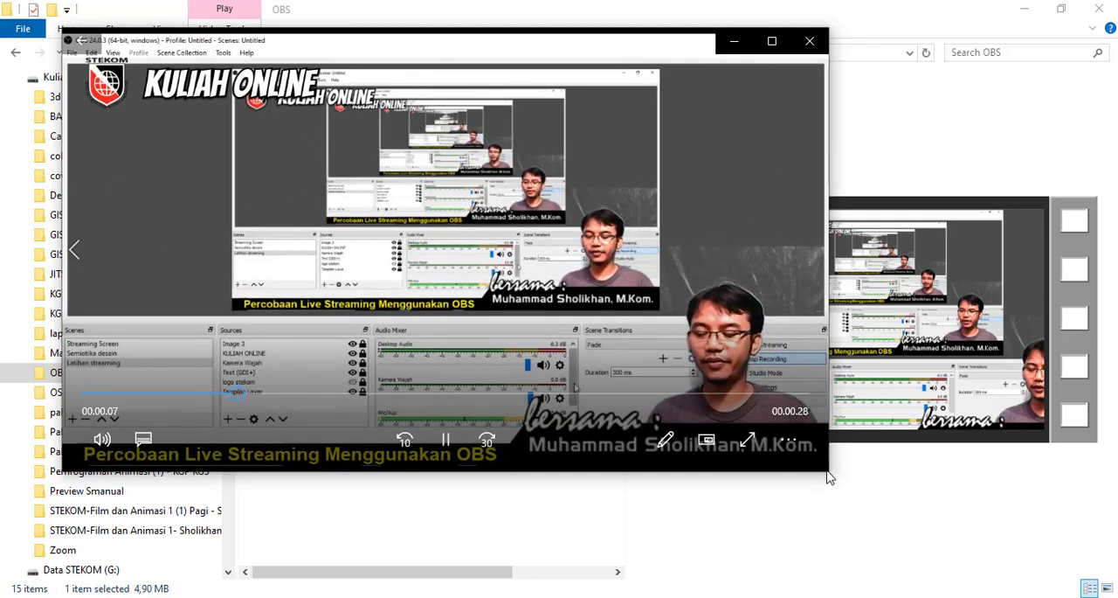
pyautogui.moveTo(828, 470); pyautogui.dragTo(686, 576)
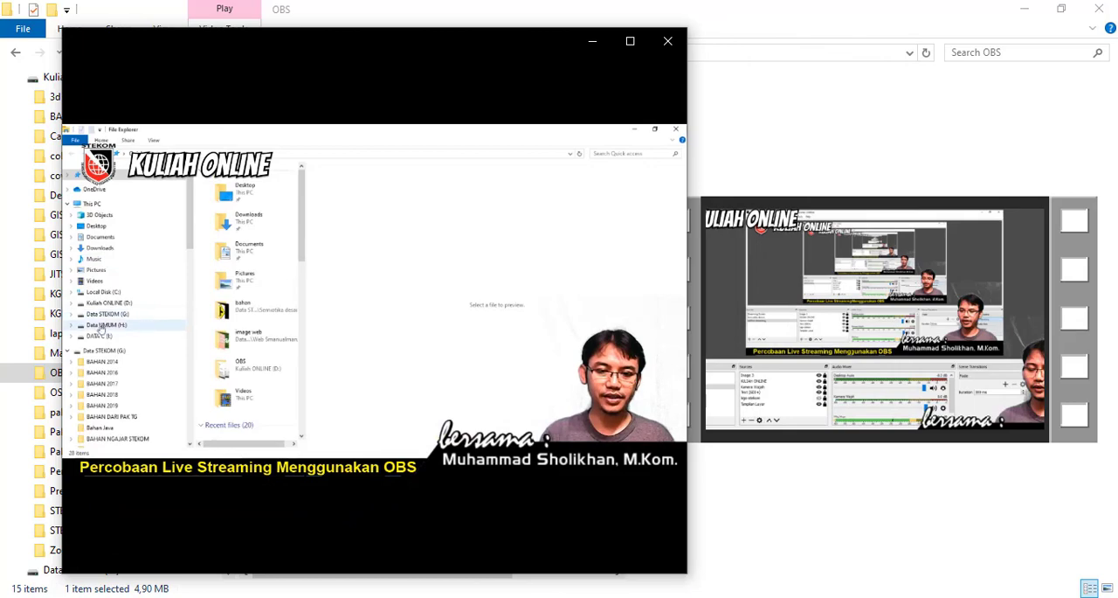
pyautogui.click(668, 41)
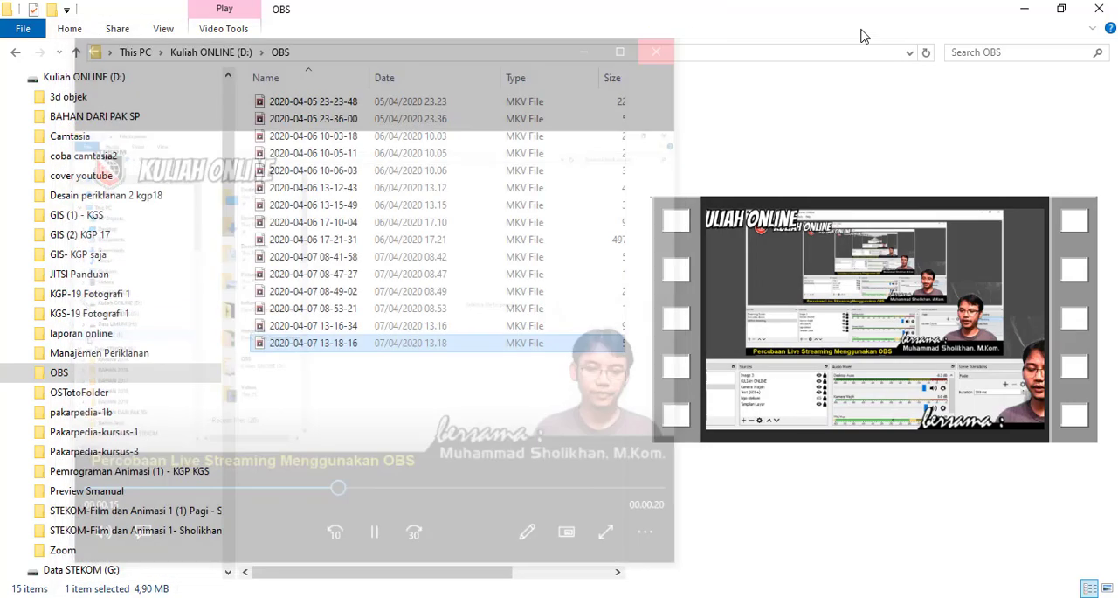
pyautogui.click(1099, 8)
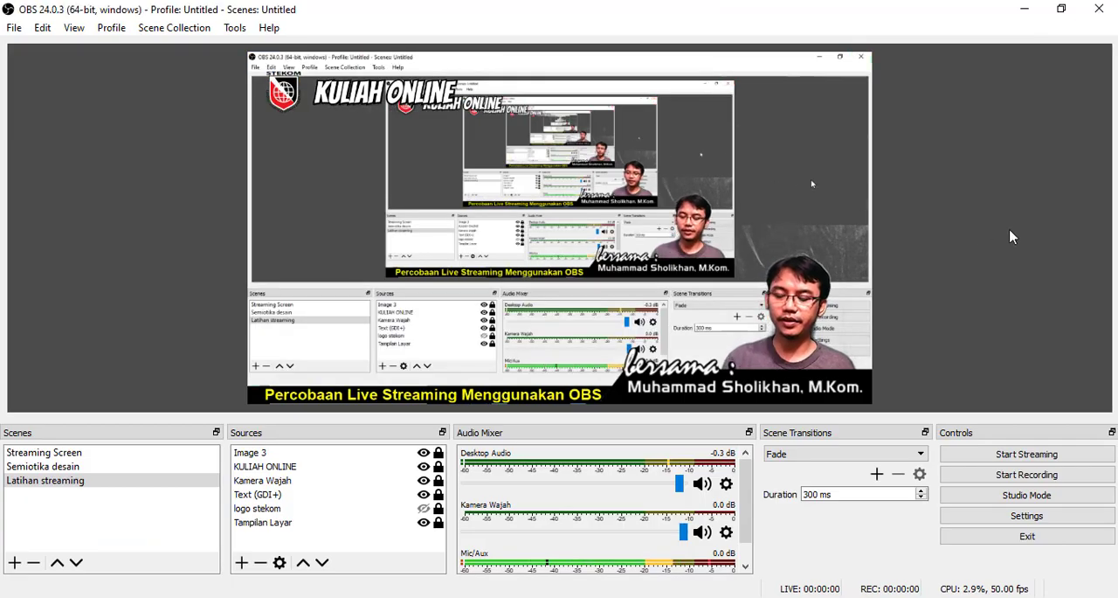